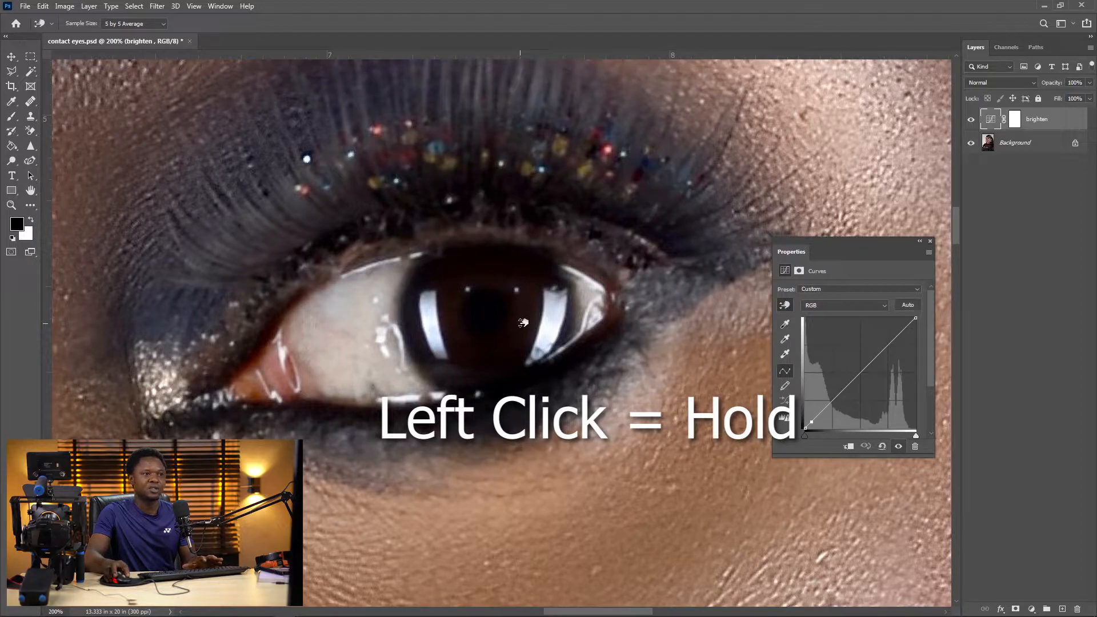
- Raise the brighten layer's curve steeply at the dark iris tone sampled from the image until the iris detail shows
{"action": "left_click_drag", "start_coordinate": [523, 323], "coordinate": [528, 284]}
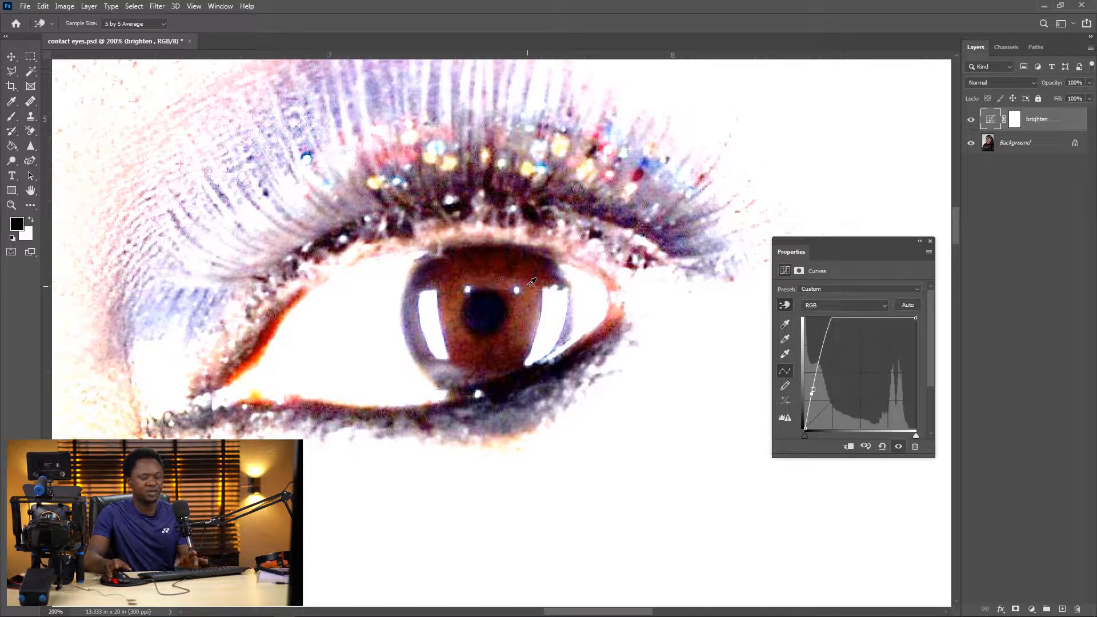
{"action": "scroll", "coordinate": [531, 281], "scroll_direction": "down", "scroll_amount": 6}
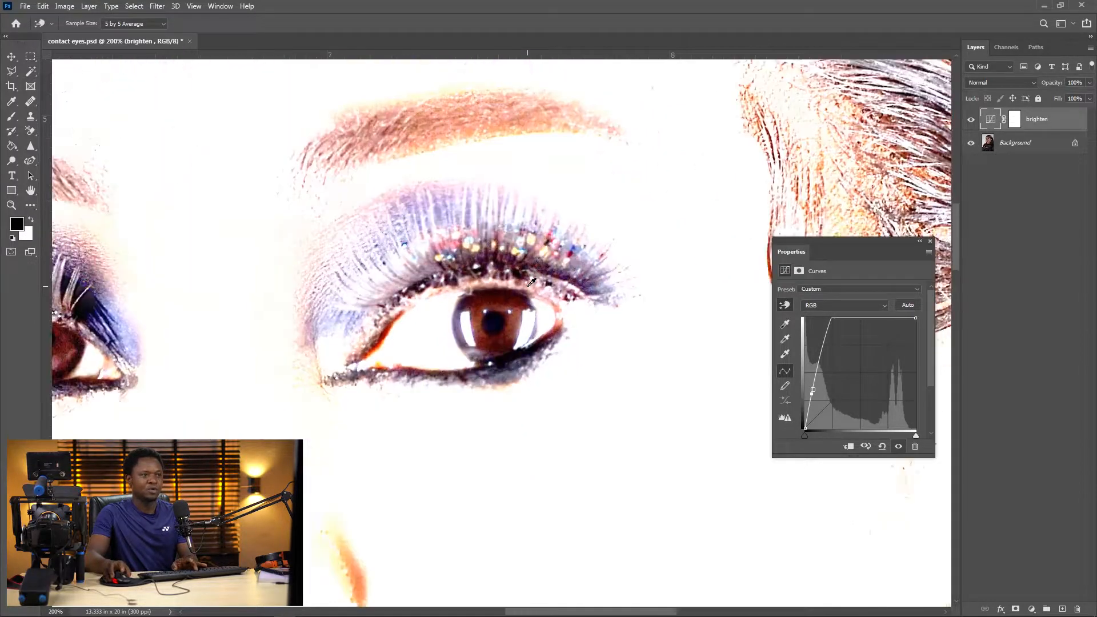
{"action": "key", "text": "ctrl+minus"}
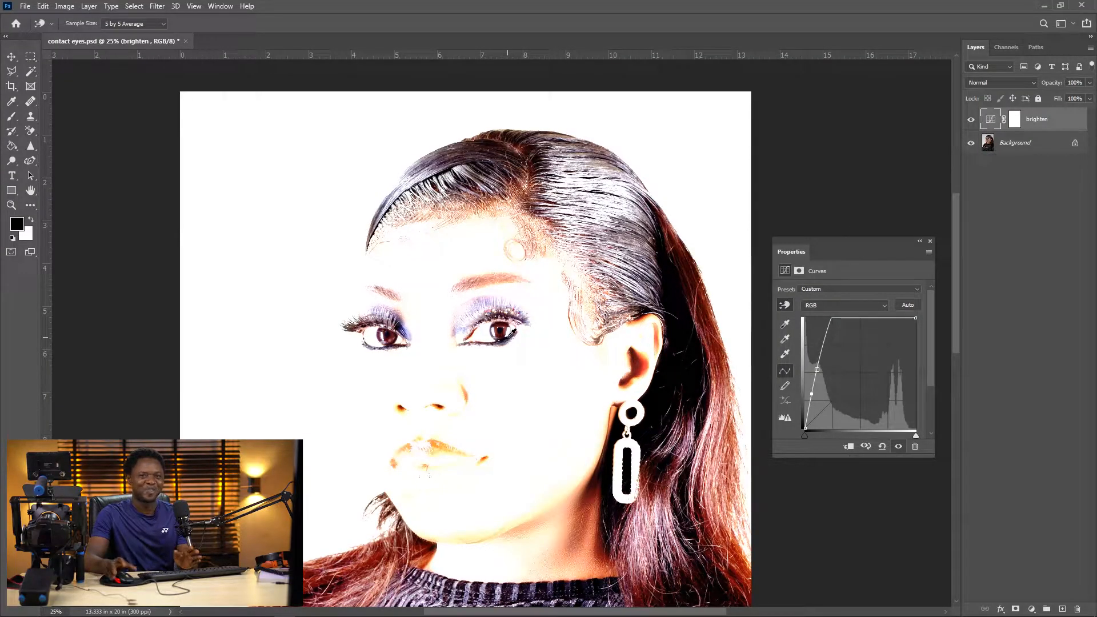
{"action": "key", "text": "ctrl+plus"}
{"action": "key", "text": "ctrl+plus"}
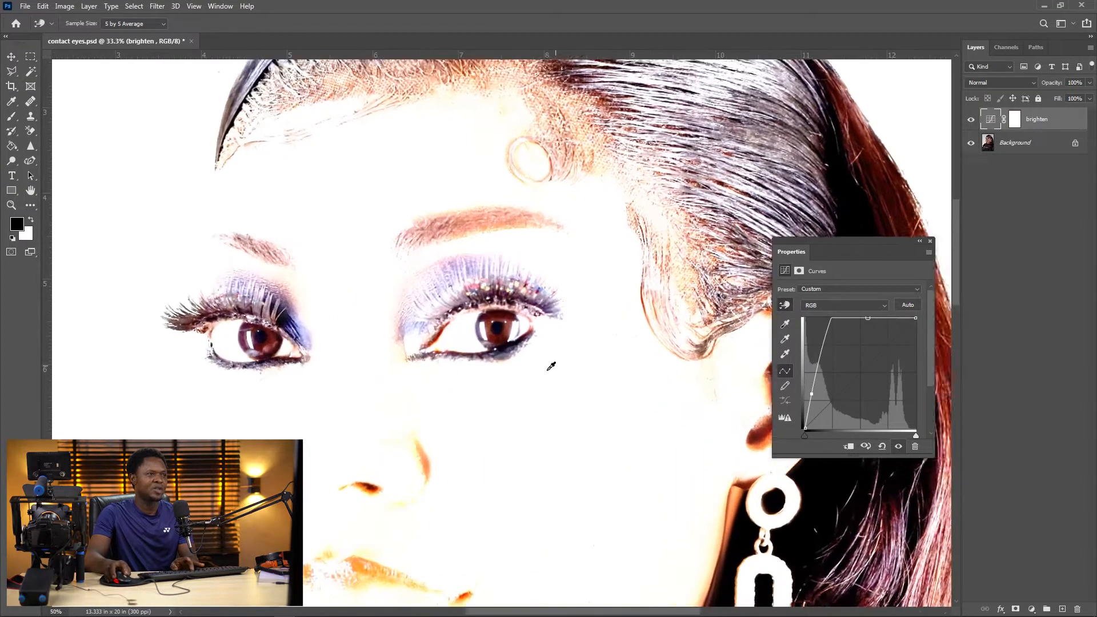
{"action": "key", "text": "ctrl+plus"}
{"action": "key", "text": "ctrl+plus"}
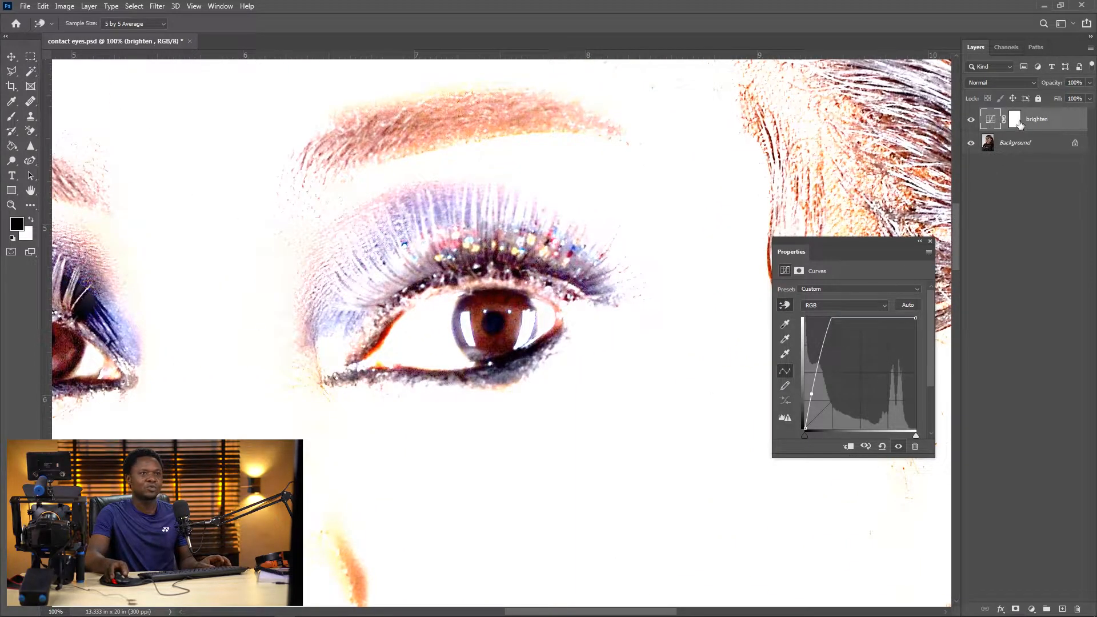
- Invert the brighten layer's mask to black and ready the Brush tool with white as the foreground colour
{"action": "left_click", "coordinate": [1020, 124]}
{"action": "key", "text": "b"}
{"action": "key", "text": "x"}
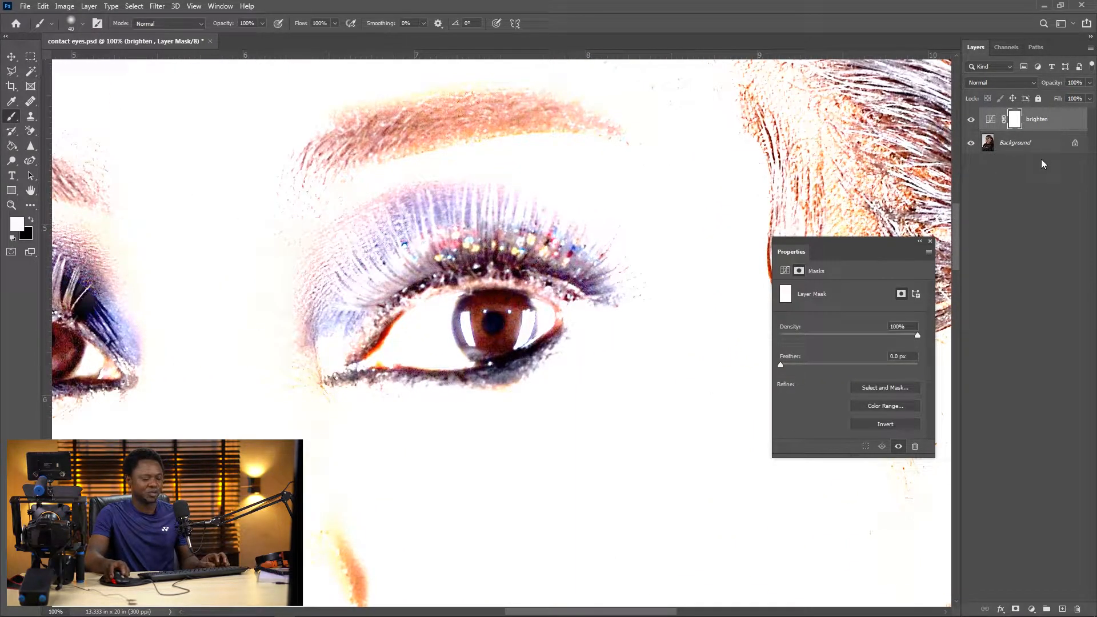
{"action": "key", "text": "ctrl+i"}
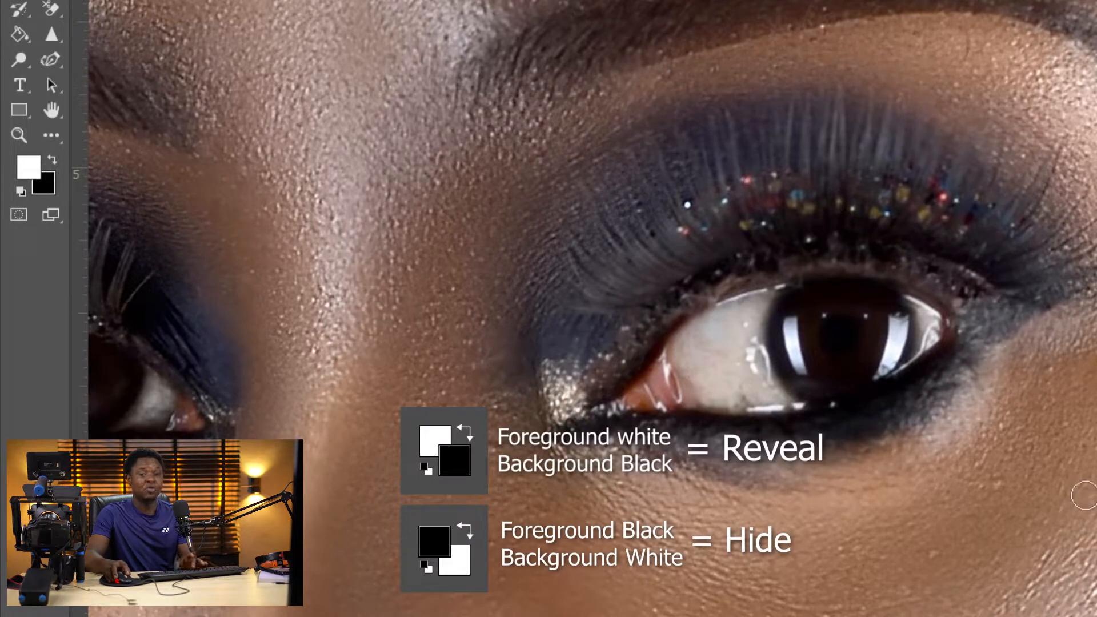
- Paint white on the brighten mask over the iris of the image's right-hand eye, leaving the pupil dark and undoing any spill
{"action": "scroll", "coordinate": [1083, 495], "scroll_direction": "up", "scroll_amount": 2}
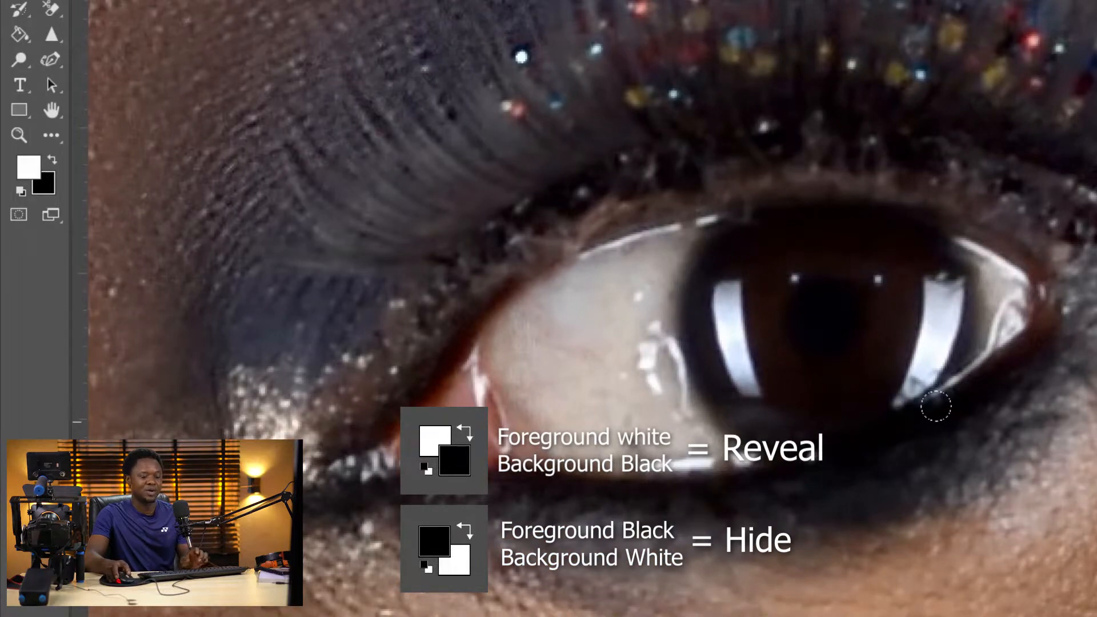
{"action": "scroll", "coordinate": [959, 427], "scroll_direction": "down", "scroll_amount": 2}
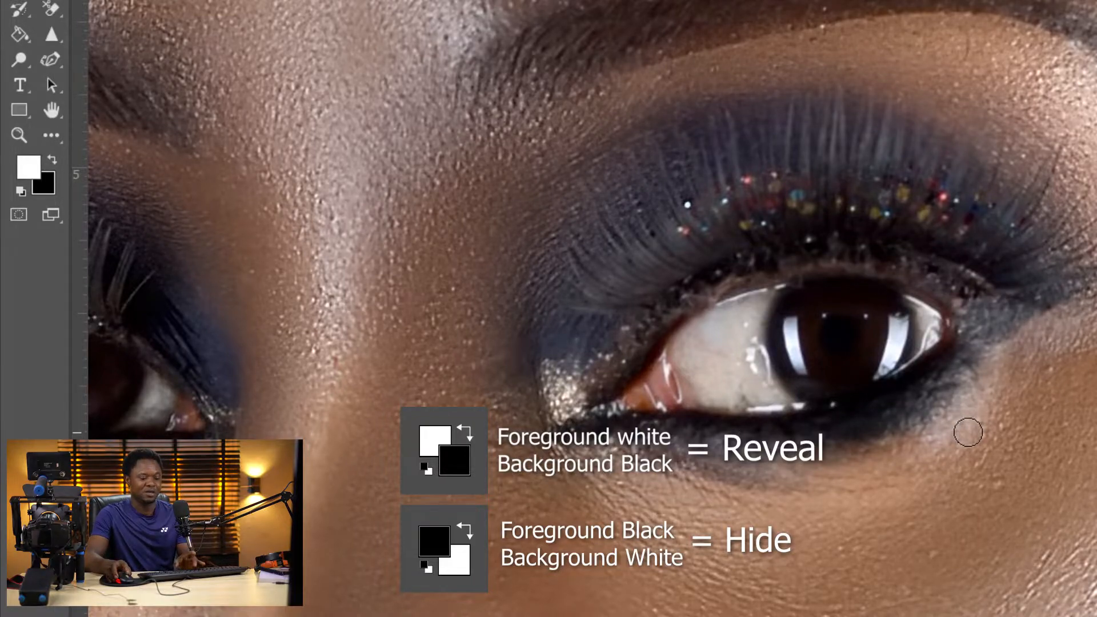
{"action": "key", "text": "ctrl+minus"}
{"action": "key", "text": "ctrl+minus"}
{"action": "key", "text": "ctrl+plus"}
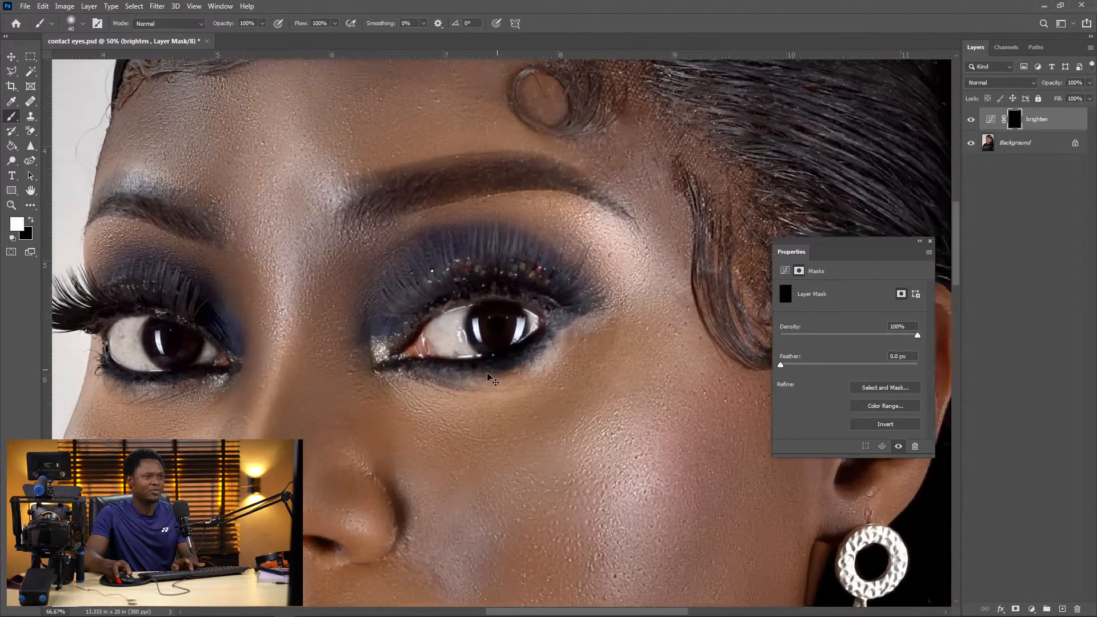
{"action": "key", "text": "ctrl+plus"}
{"action": "key", "text": "ctrl+plus"}
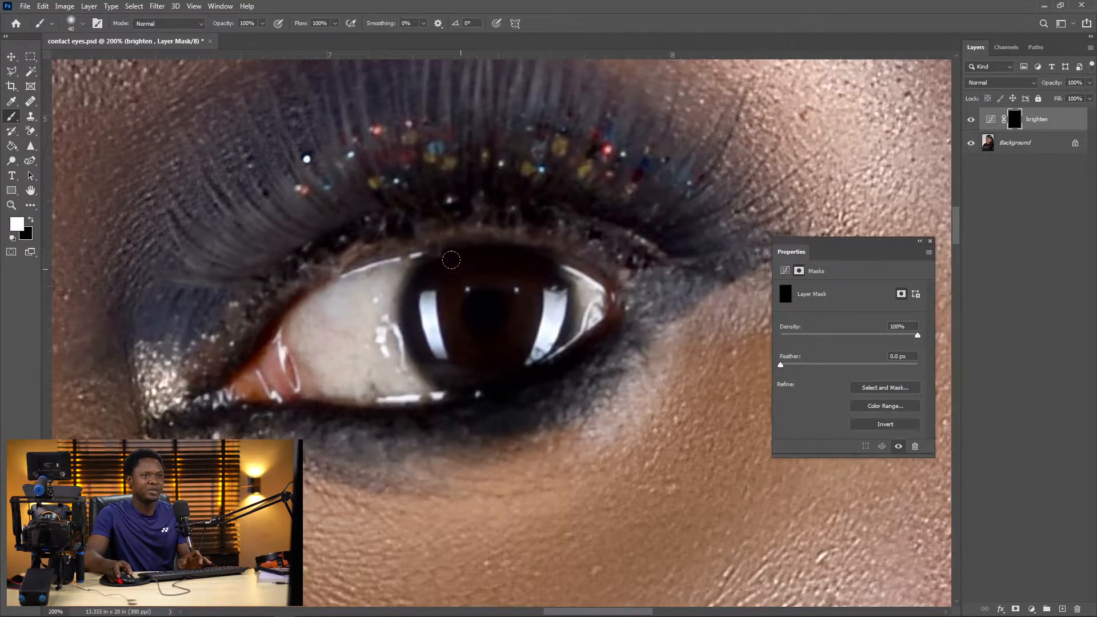
{"action": "key", "text": "ctrl+plus"}
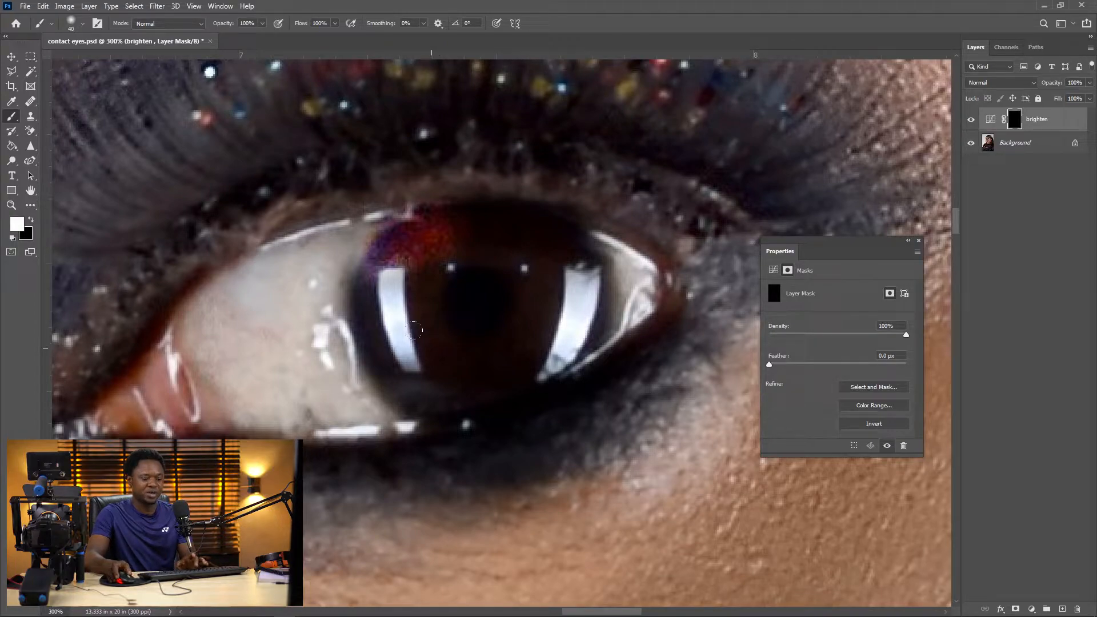
{"action": "mouse_move", "coordinate": [373, 261]}
{"action": "left_mouse_down"}
{"action": "mouse_move", "coordinate": [373, 344]}
{"action": "mouse_move", "coordinate": [409, 385]}
{"action": "mouse_move", "coordinate": [379, 366]}
{"action": "mouse_move", "coordinate": [394, 386]}
{"action": "mouse_move", "coordinate": [424, 390]}
{"action": "mouse_move", "coordinate": [522, 354]}
{"action": "mouse_move", "coordinate": [497, 356]}
{"action": "mouse_move", "coordinate": [455, 404]}
{"action": "mouse_move", "coordinate": [408, 395]}
{"action": "mouse_move", "coordinate": [436, 403]}
{"action": "mouse_move", "coordinate": [525, 378]}
{"action": "mouse_move", "coordinate": [493, 424]}
{"action": "mouse_move", "coordinate": [426, 385]}
{"action": "mouse_move", "coordinate": [436, 396]}
{"action": "mouse_move", "coordinate": [419, 394]}
{"action": "mouse_move", "coordinate": [483, 396]}
{"action": "left_mouse_up"}
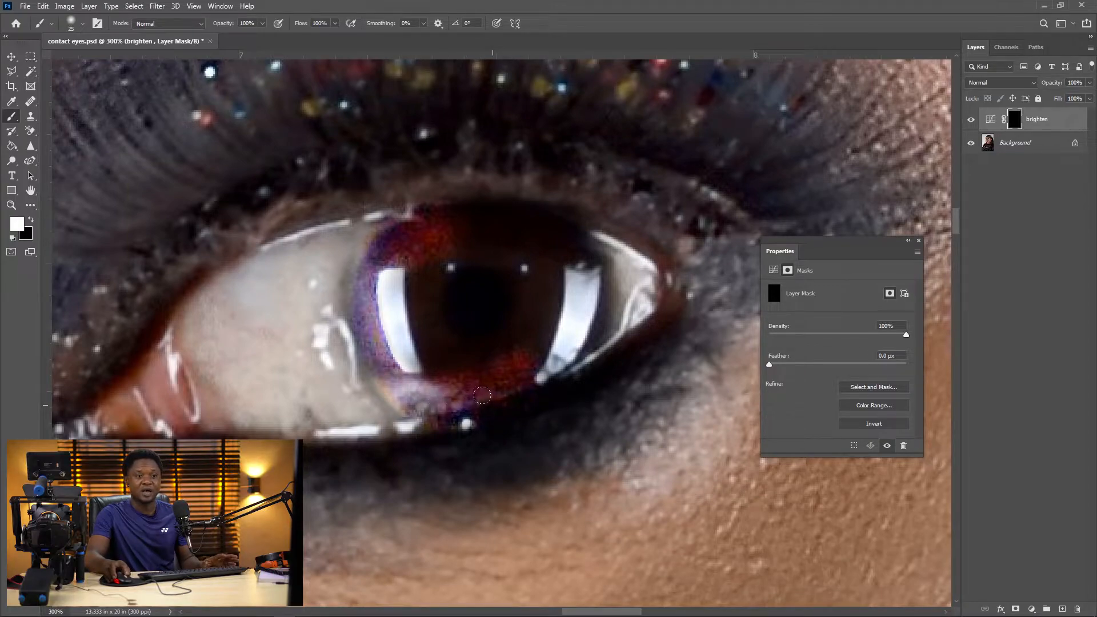
{"action": "key", "text": "ctrl+z"}
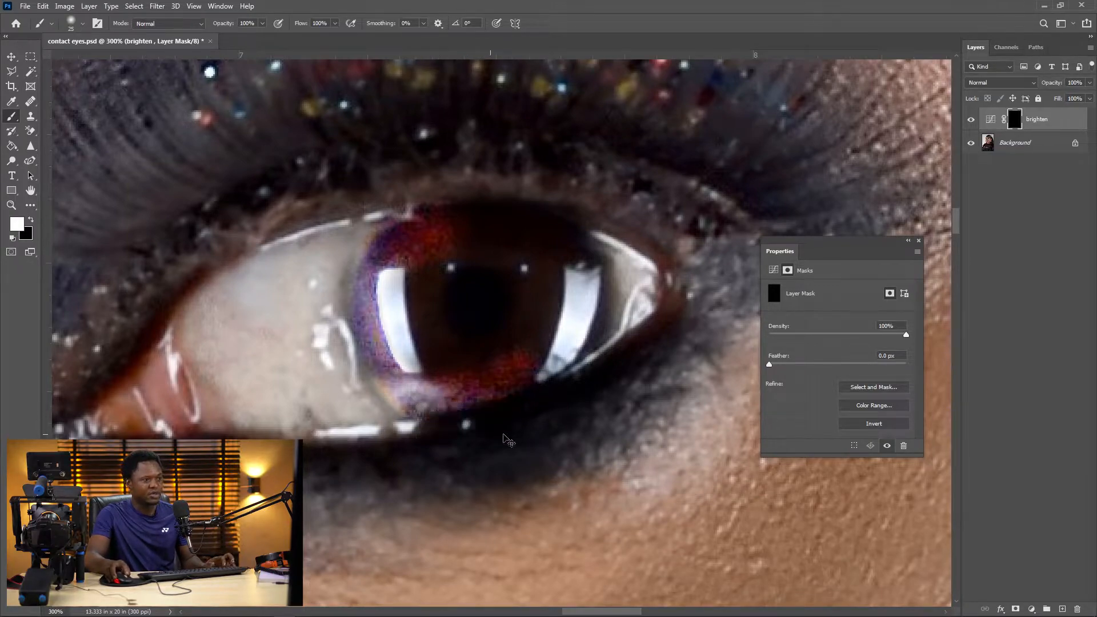
{"action": "mouse_move", "coordinate": [414, 389]}
{"action": "left_mouse_down"}
{"action": "mouse_move", "coordinate": [474, 379]}
{"action": "mouse_move", "coordinate": [515, 348]}
{"action": "mouse_move", "coordinate": [541, 285]}
{"action": "mouse_move", "coordinate": [543, 252]}
{"action": "mouse_move", "coordinate": [529, 264]}
{"action": "mouse_move", "coordinate": [523, 226]}
{"action": "mouse_move", "coordinate": [459, 208]}
{"action": "mouse_move", "coordinate": [421, 220]}
{"action": "mouse_move", "coordinate": [477, 218]}
{"action": "mouse_move", "coordinate": [514, 236]}
{"action": "mouse_move", "coordinate": [450, 234]}
{"action": "mouse_move", "coordinate": [406, 258]}
{"action": "mouse_move", "coordinate": [397, 321]}
{"action": "mouse_move", "coordinate": [409, 344]}
{"action": "mouse_move", "coordinate": [422, 342]}
{"action": "mouse_move", "coordinate": [395, 328]}
{"action": "mouse_move", "coordinate": [450, 356]}
{"action": "mouse_move", "coordinate": [504, 333]}
{"action": "mouse_move", "coordinate": [517, 275]}
{"action": "mouse_move", "coordinate": [488, 244]}
{"action": "mouse_move", "coordinate": [432, 245]}
{"action": "mouse_move", "coordinate": [399, 293]}
{"action": "mouse_move", "coordinate": [442, 349]}
{"action": "left_mouse_up"}
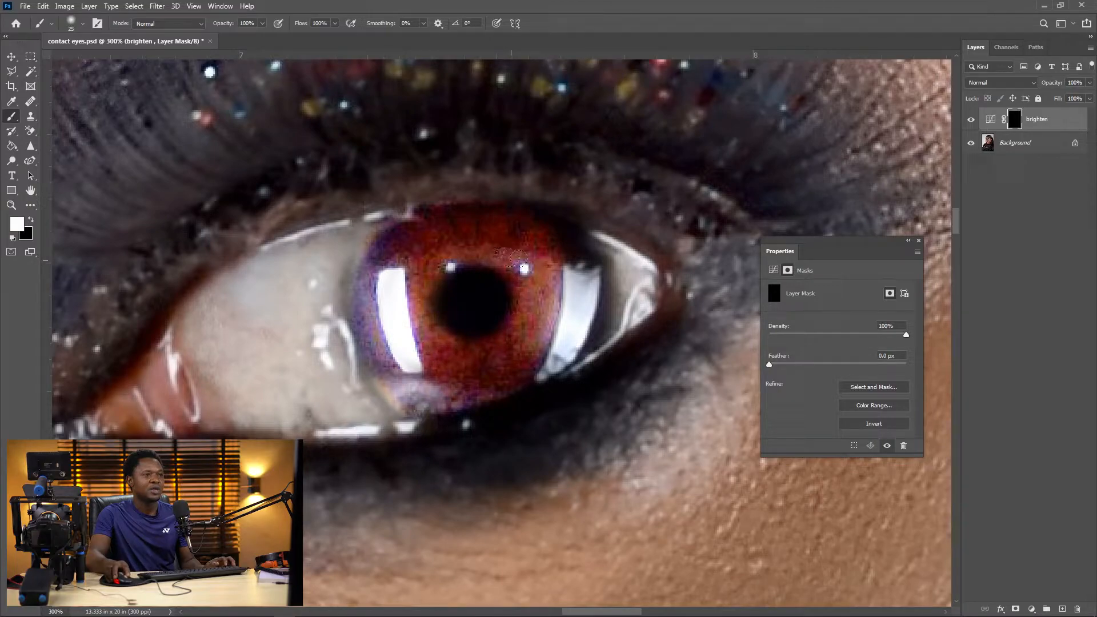
- Extend the white mask painting to the same iris's outer edge and the light reflection beside it
{"action": "scroll", "coordinate": [507, 345], "scroll_direction": "down", "scroll_amount": 3}
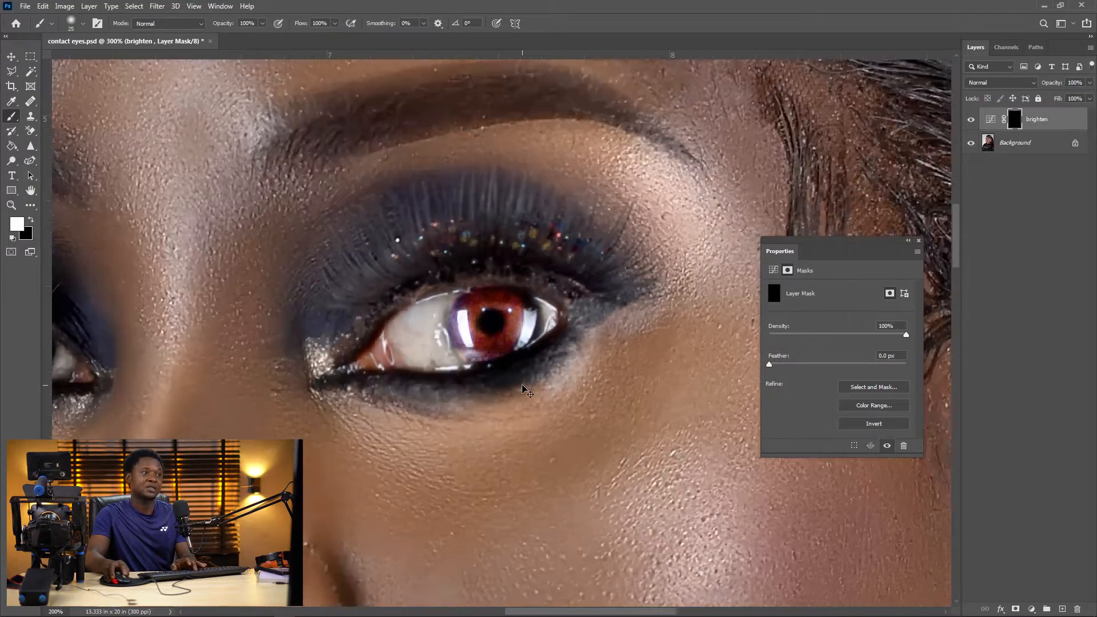
{"action": "scroll", "coordinate": [566, 389], "scroll_direction": "up", "scroll_amount": 1}
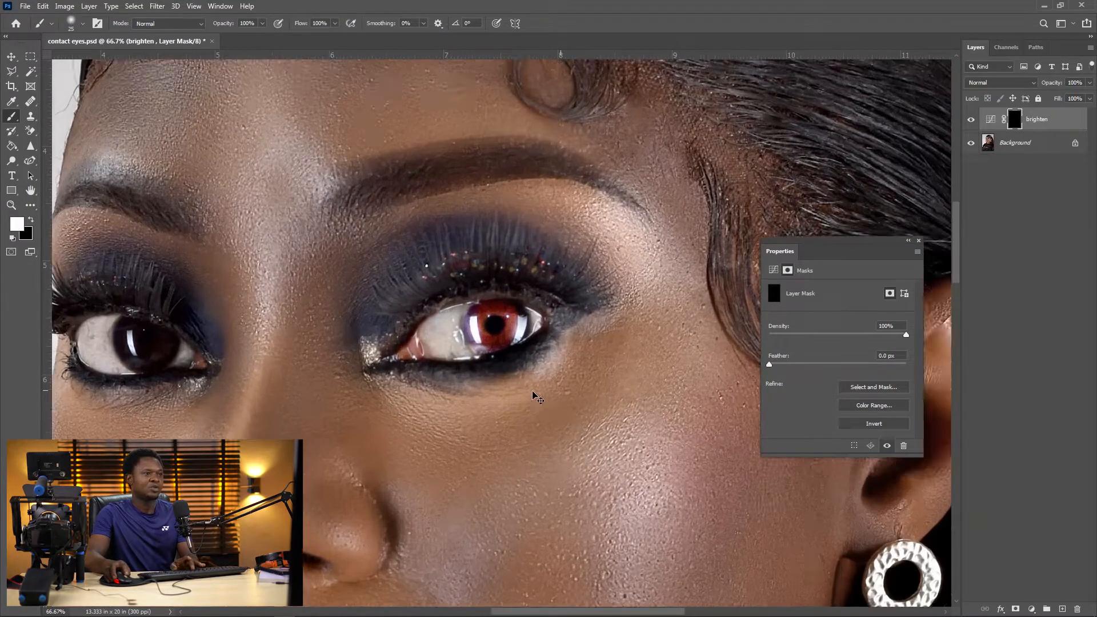
{"action": "left_click_drag", "start_coordinate": [524, 406], "coordinate": [497, 436]}
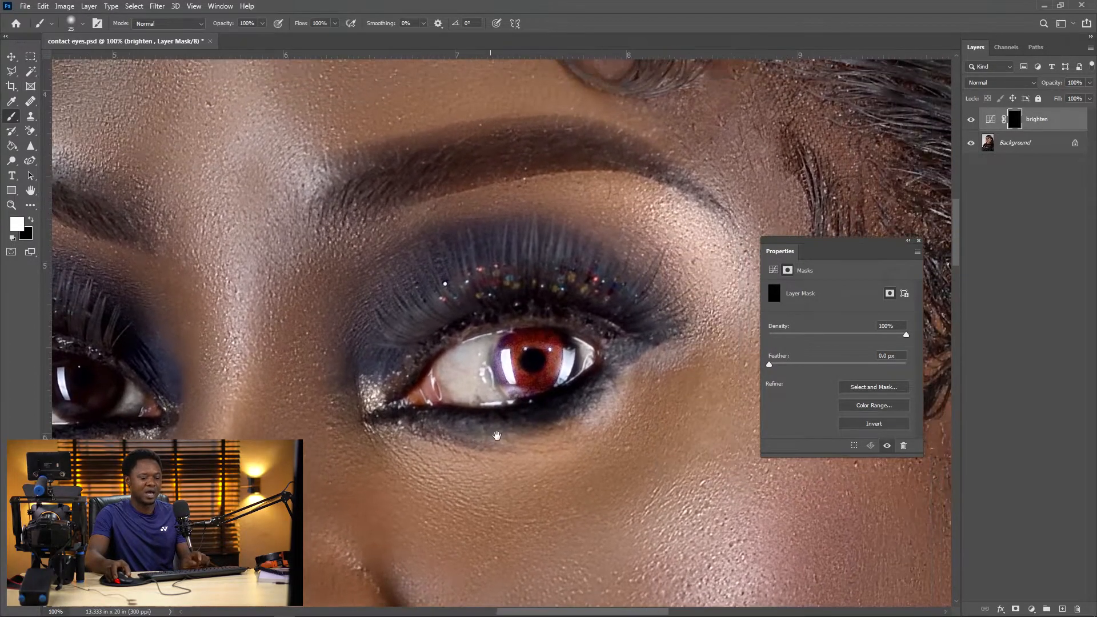
{"action": "key", "text": "ctrl+plus"}
{"action": "key", "text": "ctrl+plus"}
{"action": "key", "text": "ctrl+plus"}
{"action": "left_click_drag", "start_coordinate": [589, 451], "coordinate": [455, 397]}
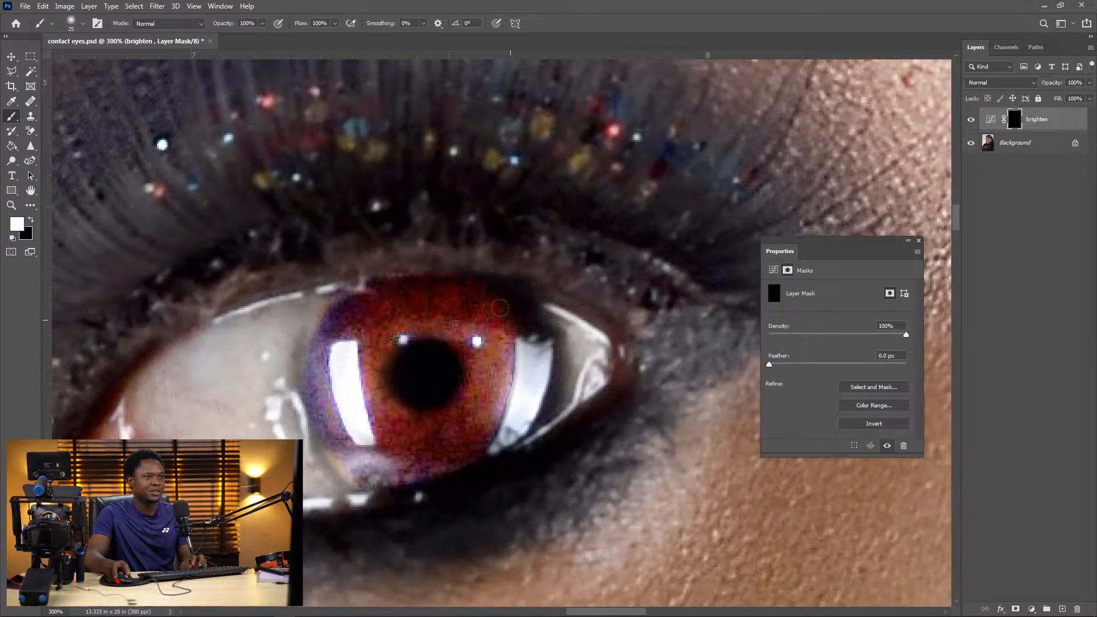
{"action": "mouse_move", "coordinate": [480, 291]}
{"action": "left_mouse_down"}
{"action": "mouse_move", "coordinate": [522, 328]}
{"action": "mouse_move", "coordinate": [501, 308]}
{"action": "mouse_move", "coordinate": [529, 349]}
{"action": "mouse_move", "coordinate": [527, 325]}
{"action": "mouse_move", "coordinate": [532, 377]}
{"action": "mouse_move", "coordinate": [512, 416]}
{"action": "mouse_move", "coordinate": [464, 433]}
{"action": "left_mouse_up"}
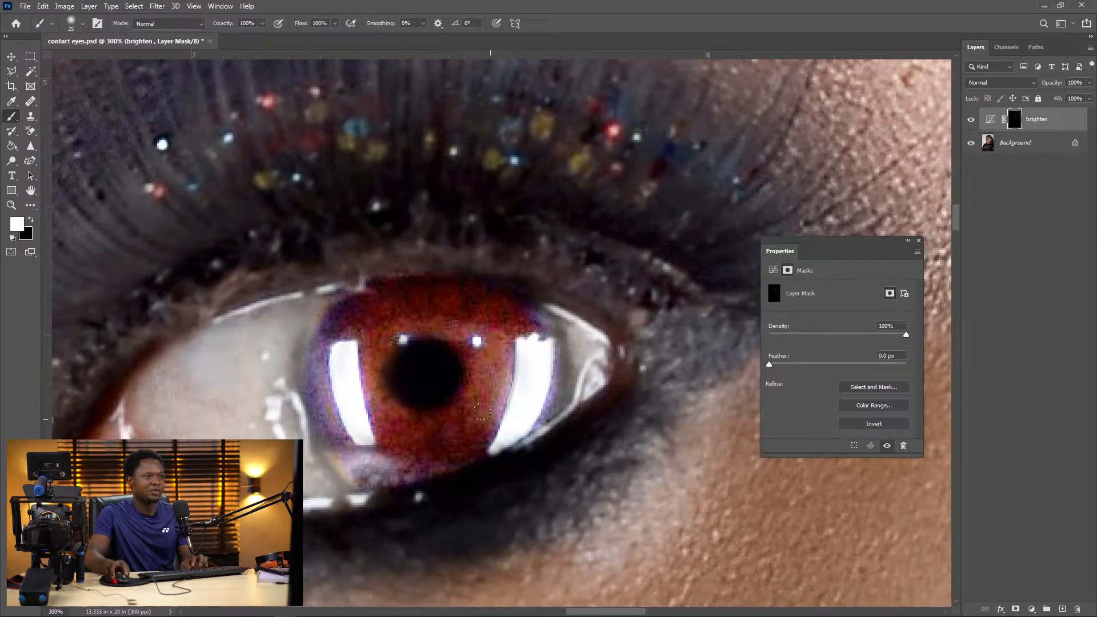
{"action": "left_click_drag", "start_coordinate": [381, 450], "coordinate": [330, 454]}
- Paint white on the brighten mask over the iris of the image's left-hand eye, keeping the pupil unpainted
{"action": "key", "text": "ctrl+minus"}
{"action": "key", "text": "ctrl+minus"}
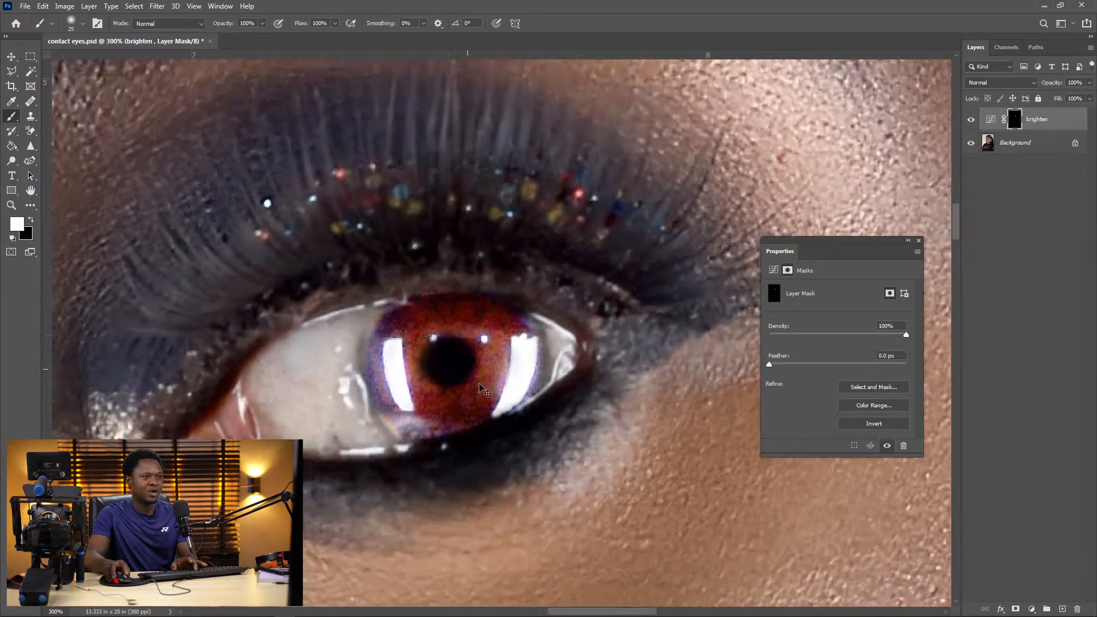
{"action": "scroll", "coordinate": [494, 392], "scroll_direction": "left", "scroll_amount": 3}
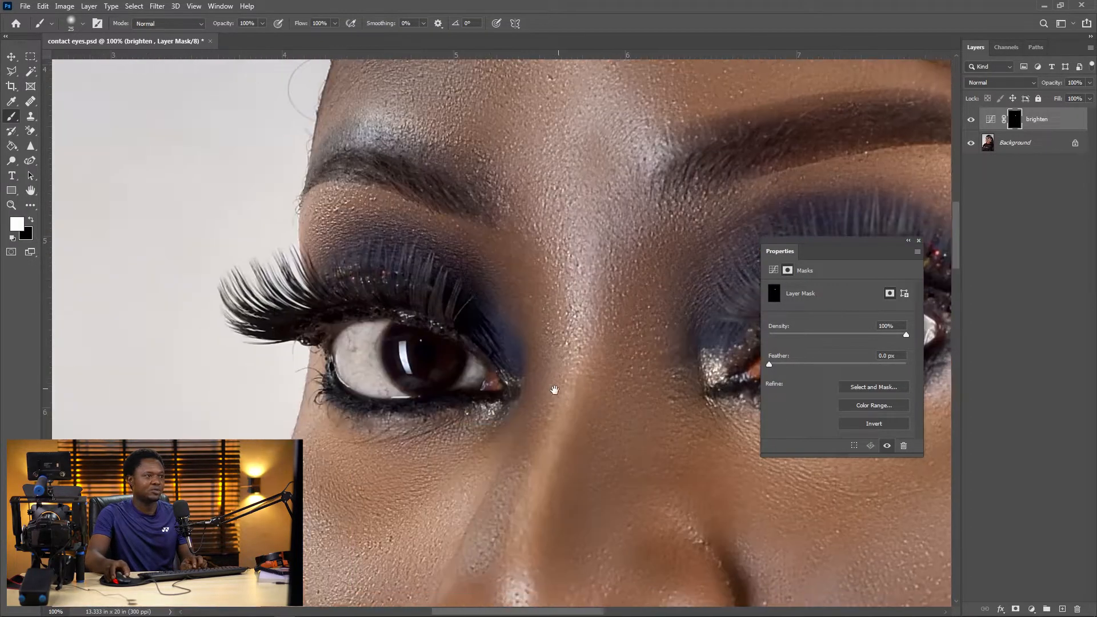
{"action": "scroll", "coordinate": [558, 386], "scroll_direction": "left", "scroll_amount": 3}
{"action": "key", "text": "ctrl+plus"}
{"action": "key", "text": "ctrl+plus"}
{"action": "left_click_drag", "start_coordinate": [399, 409], "coordinate": [492, 334]}
{"action": "mouse_move", "coordinate": [491, 284]}
{"action": "left_mouse_down"}
{"action": "mouse_move", "coordinate": [477, 350]}
{"action": "mouse_move", "coordinate": [433, 377]}
{"action": "mouse_move", "coordinate": [477, 358]}
{"action": "mouse_move", "coordinate": [445, 382]}
{"action": "mouse_move", "coordinate": [389, 404]}
{"action": "mouse_move", "coordinate": [351, 400]}
{"action": "mouse_move", "coordinate": [292, 342]}
{"action": "mouse_move", "coordinate": [279, 247]}
{"action": "mouse_move", "coordinate": [324, 216]}
{"action": "mouse_move", "coordinate": [329, 227]}
{"action": "mouse_move", "coordinate": [301, 267]}
{"action": "mouse_move", "coordinate": [302, 314]}
{"action": "mouse_move", "coordinate": [323, 346]}
{"action": "mouse_move", "coordinate": [379, 374]}
{"action": "mouse_move", "coordinate": [354, 363]}
{"action": "mouse_move", "coordinate": [412, 356]}
{"action": "mouse_move", "coordinate": [453, 302]}
{"action": "mouse_move", "coordinate": [446, 341]}
{"action": "mouse_move", "coordinate": [466, 304]}
{"action": "mouse_move", "coordinate": [459, 266]}
{"action": "mouse_move", "coordinate": [382, 221]}
{"action": "mouse_move", "coordinate": [340, 230]}
{"action": "mouse_move", "coordinate": [330, 245]}
{"action": "mouse_move", "coordinate": [380, 234]}
{"action": "mouse_move", "coordinate": [346, 239]}
{"action": "mouse_move", "coordinate": [318, 293]}
{"action": "mouse_move", "coordinate": [345, 343]}
{"action": "mouse_move", "coordinate": [370, 358]}
{"action": "mouse_move", "coordinate": [404, 357]}
{"action": "mouse_move", "coordinate": [349, 342]}
{"action": "mouse_move", "coordinate": [331, 308]}
{"action": "mouse_move", "coordinate": [340, 260]}
{"action": "mouse_move", "coordinate": [365, 245]}
{"action": "mouse_move", "coordinate": [420, 250]}
{"action": "mouse_move", "coordinate": [443, 274]}
{"action": "mouse_move", "coordinate": [446, 305]}
{"action": "left_mouse_up"}
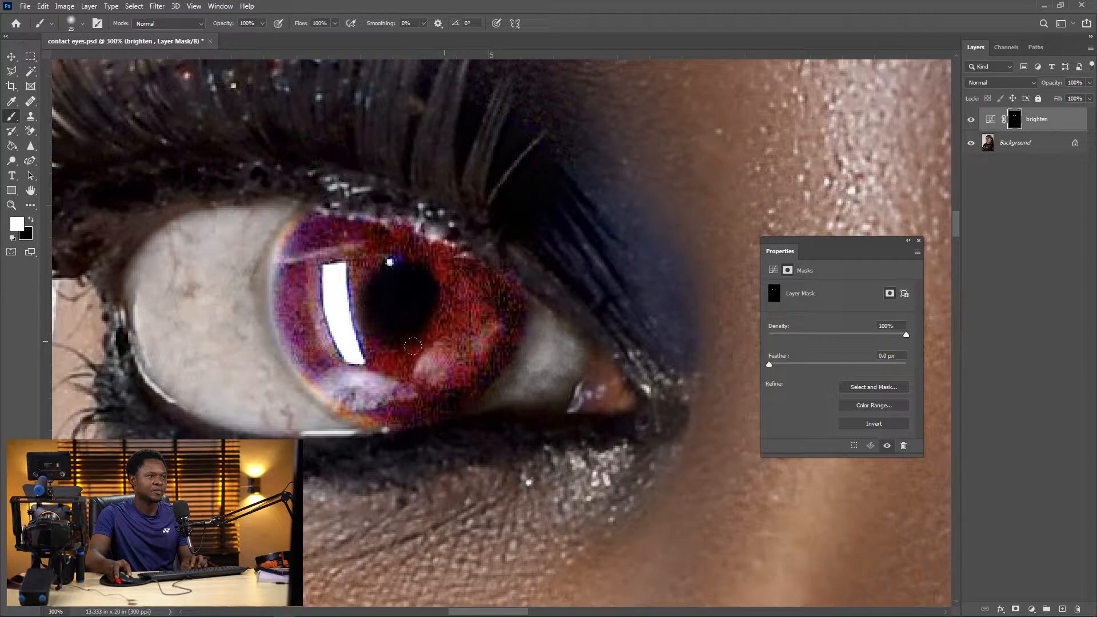
- Examine the brightened irises of both eyes up close and from a distance for even coverage
{"action": "key", "text": "ctrl+1"}
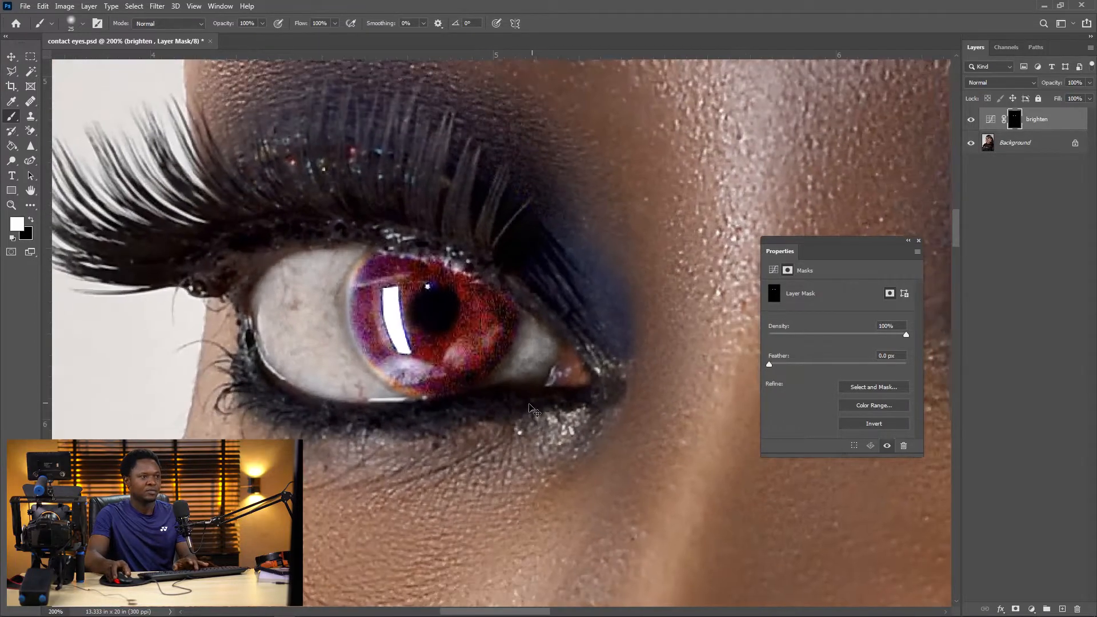
{"action": "key", "text": "ctrl+minus"}
{"action": "key", "text": "ctrl+minus"}
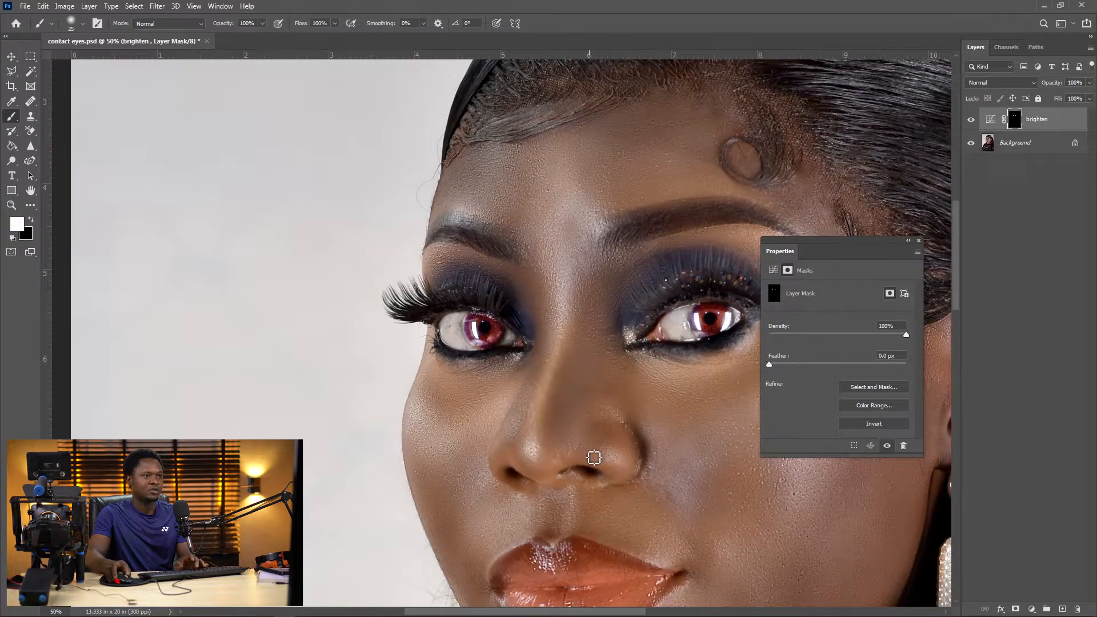
{"action": "key", "text": "ctrl+plus"}
{"action": "key", "text": "ctrl+plus"}
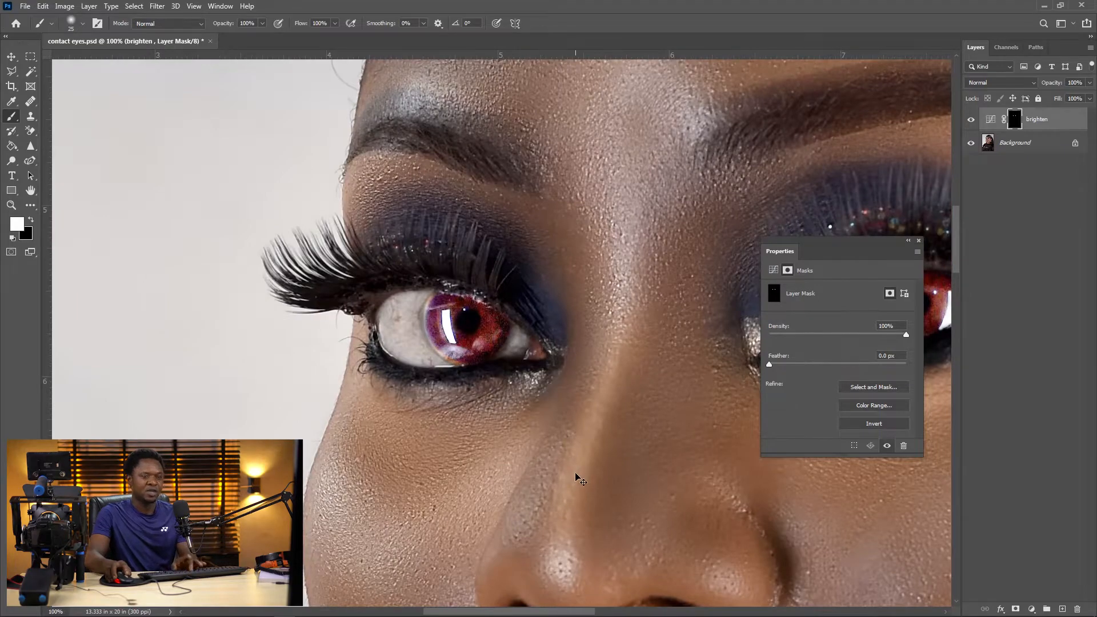
{"action": "key", "text": "ctrl+plus"}
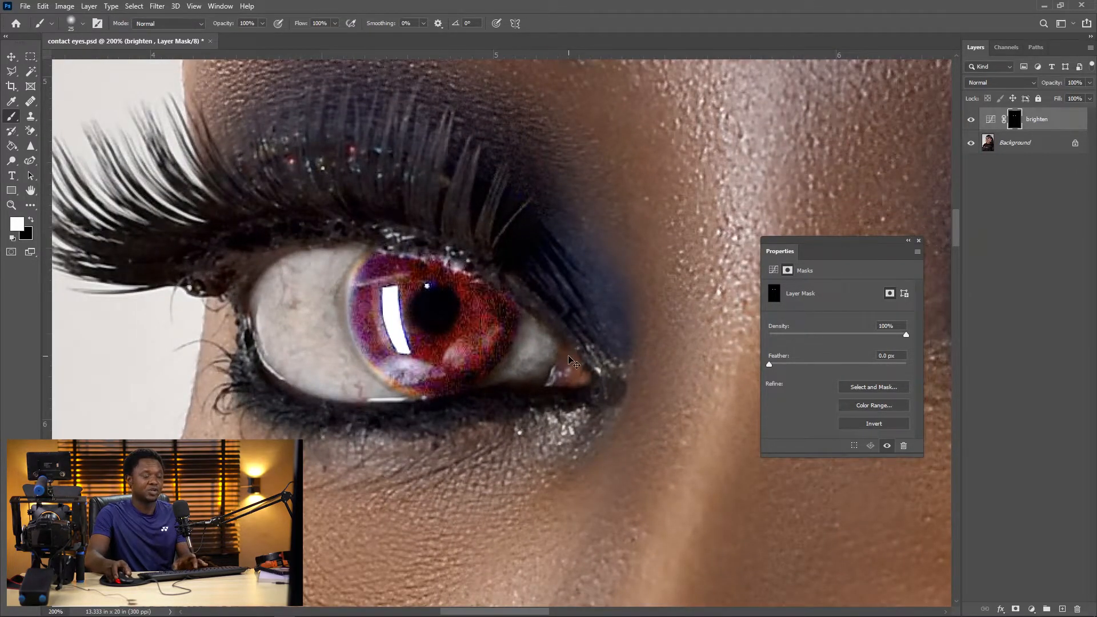
{"action": "key", "text": "ctrl+minus"}
{"action": "key", "text": "ctrl+minus"}
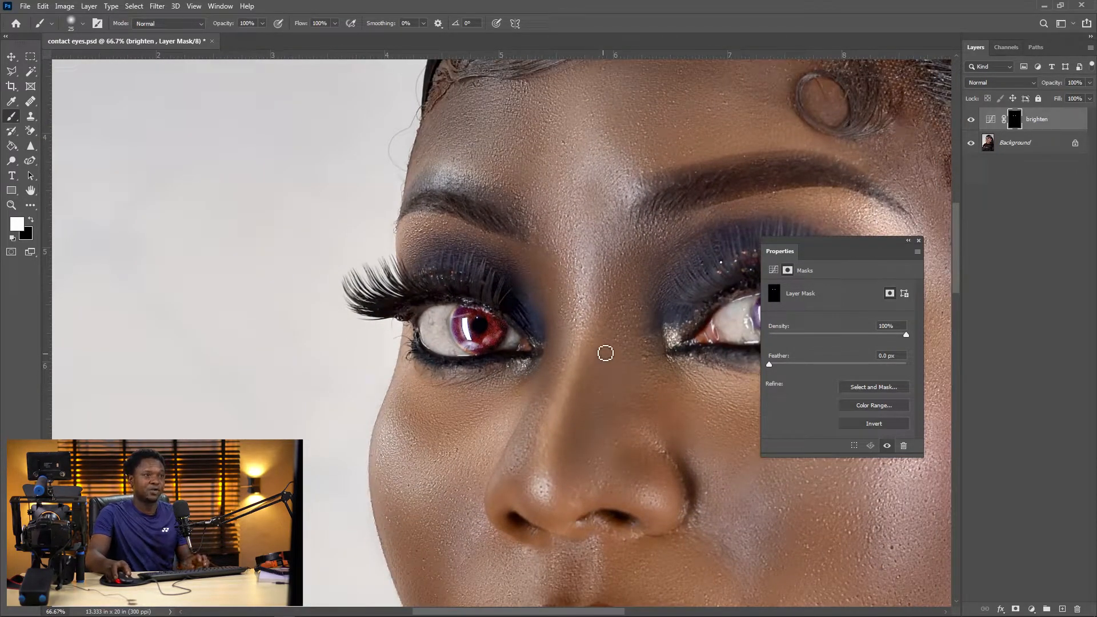
{"action": "left_click_drag", "start_coordinate": [612, 326], "coordinate": [445, 342]}
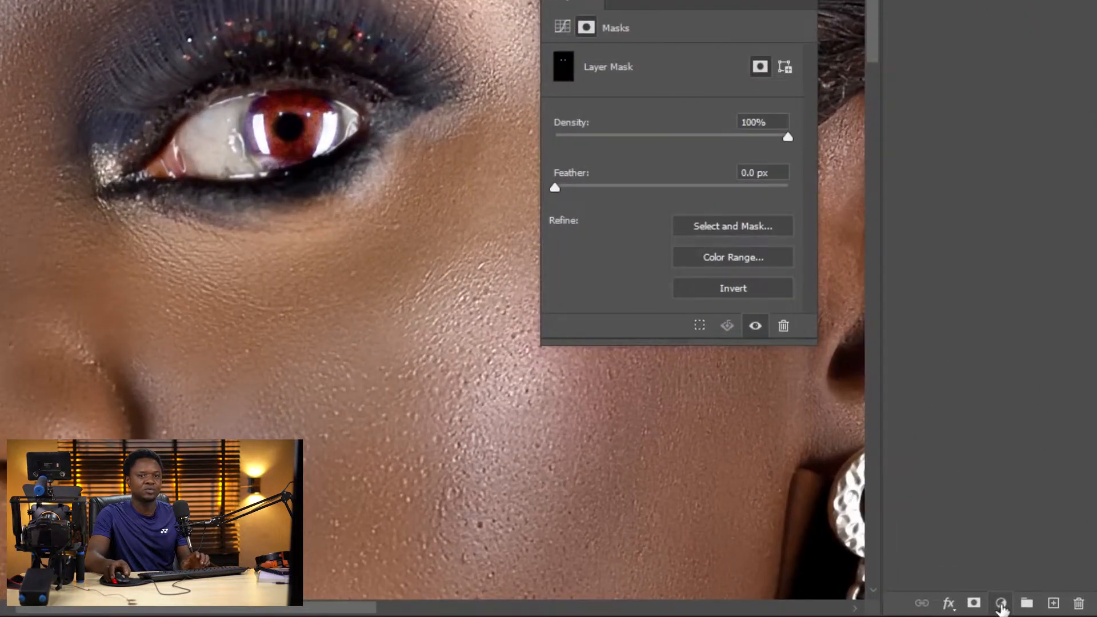
- Add a Solid Color fill layer above the brighten layer in blue, #1216e0
{"action": "left_click", "coordinate": [1000, 603]}
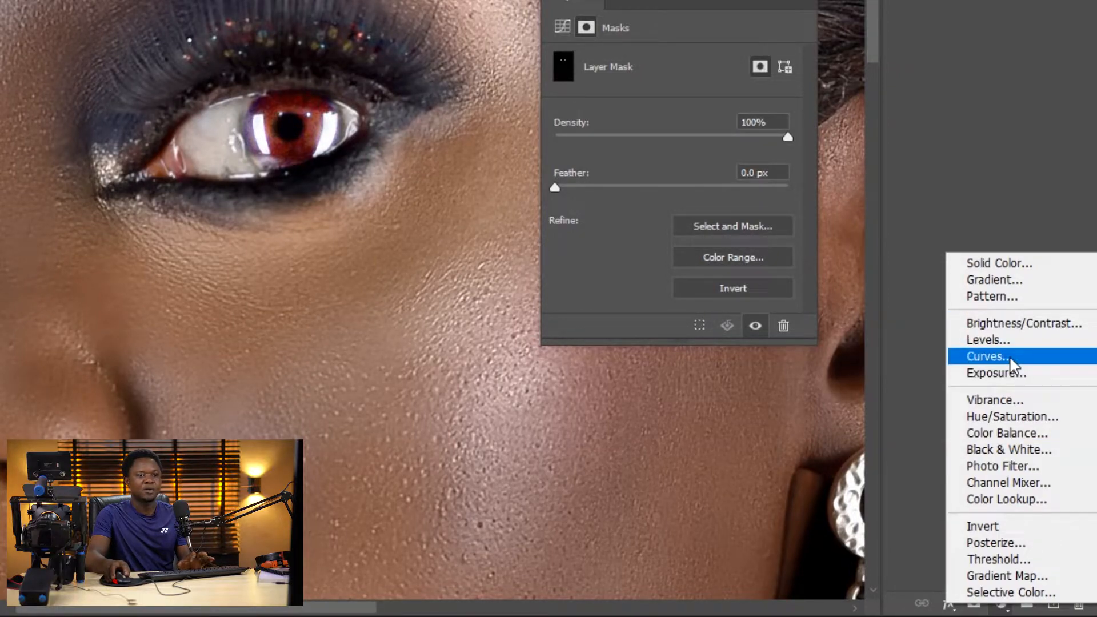
{"action": "left_click", "coordinate": [1000, 264]}
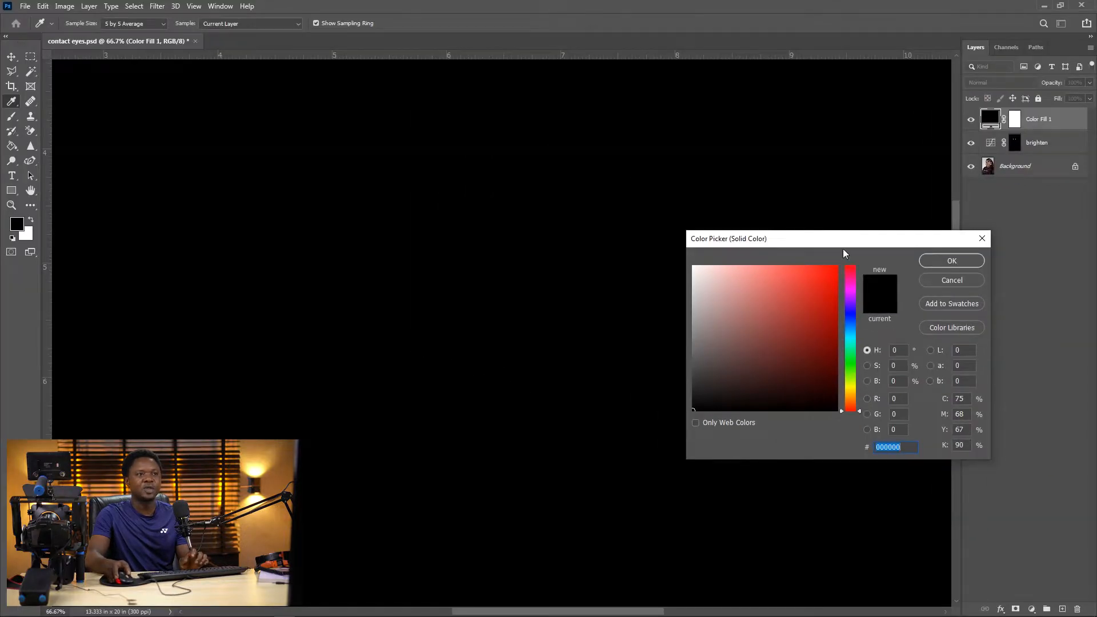
{"action": "left_click_drag", "start_coordinate": [843, 252], "coordinate": [826, 275]}
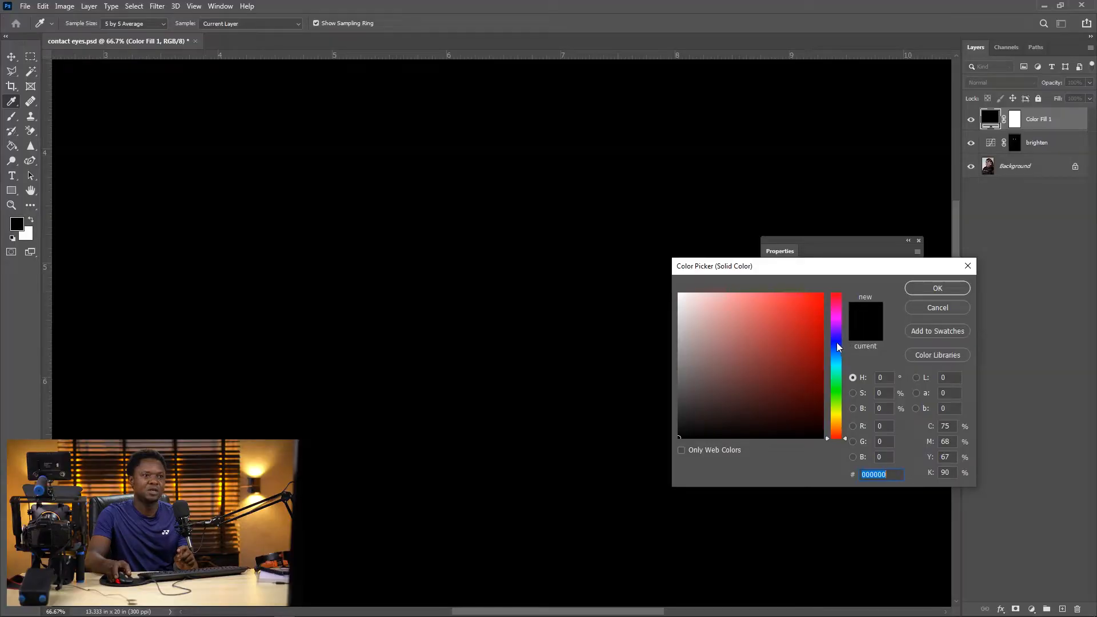
{"action": "left_click", "coordinate": [836, 342]}
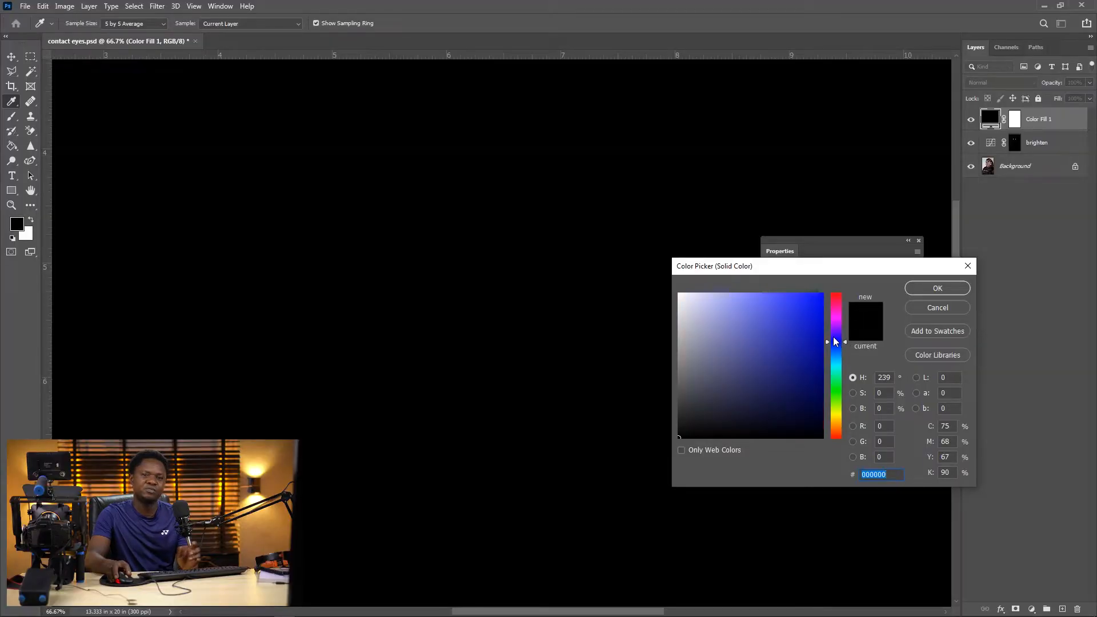
{"action": "left_click", "coordinate": [812, 311]}
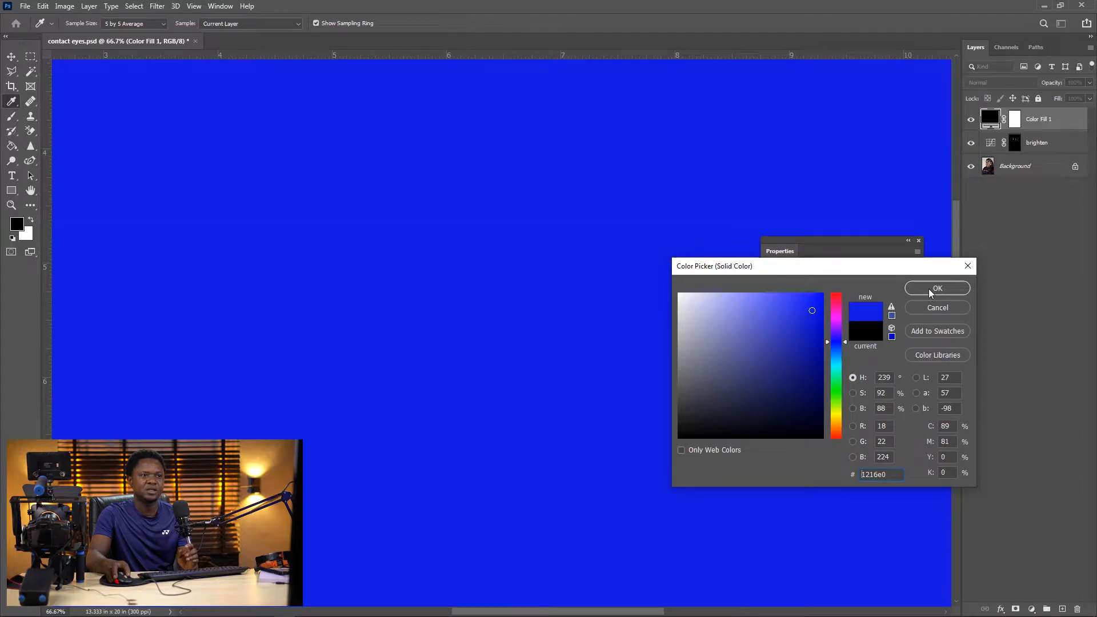
{"action": "left_click", "coordinate": [929, 290]}
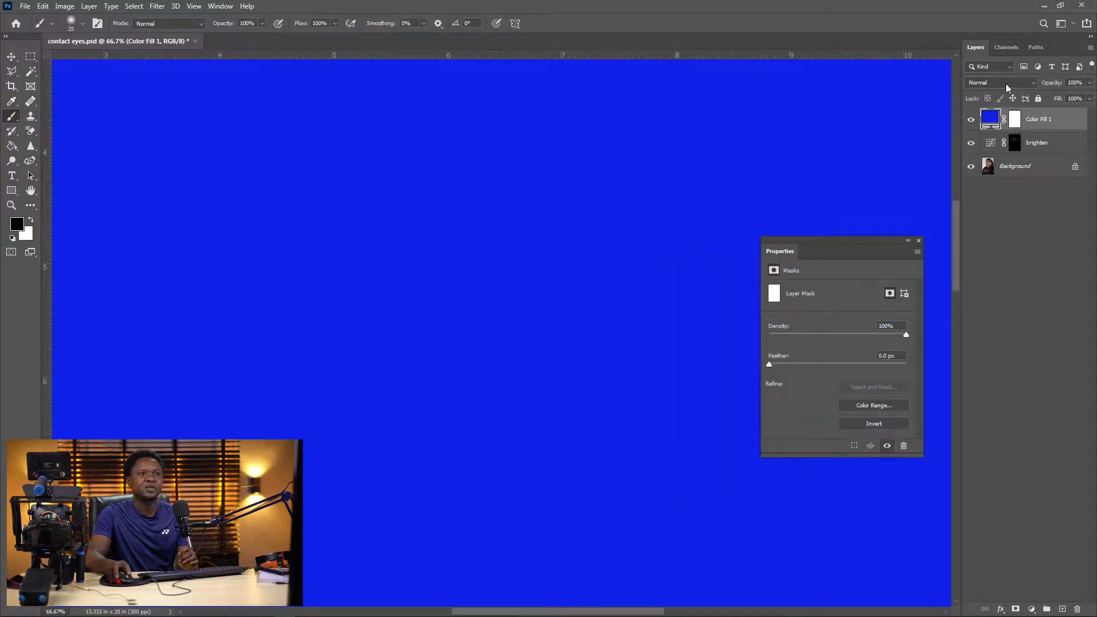
- Invert the blue fill layer's mask to black so the blue is hidden
{"action": "left_click", "coordinate": [1014, 119]}
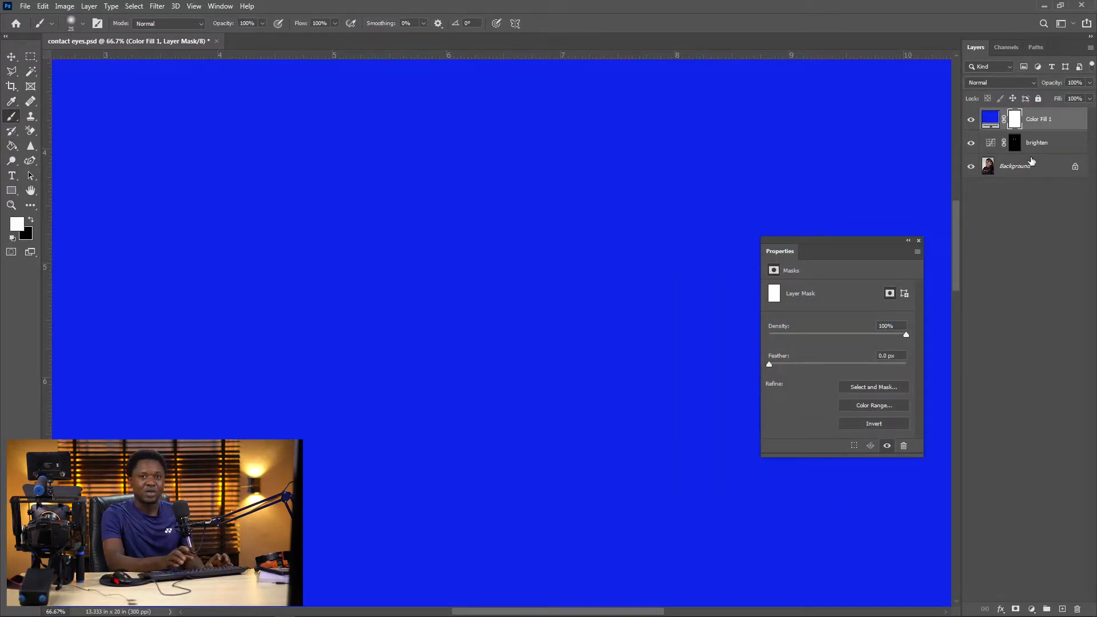
{"action": "key", "text": "ctrl+i"}
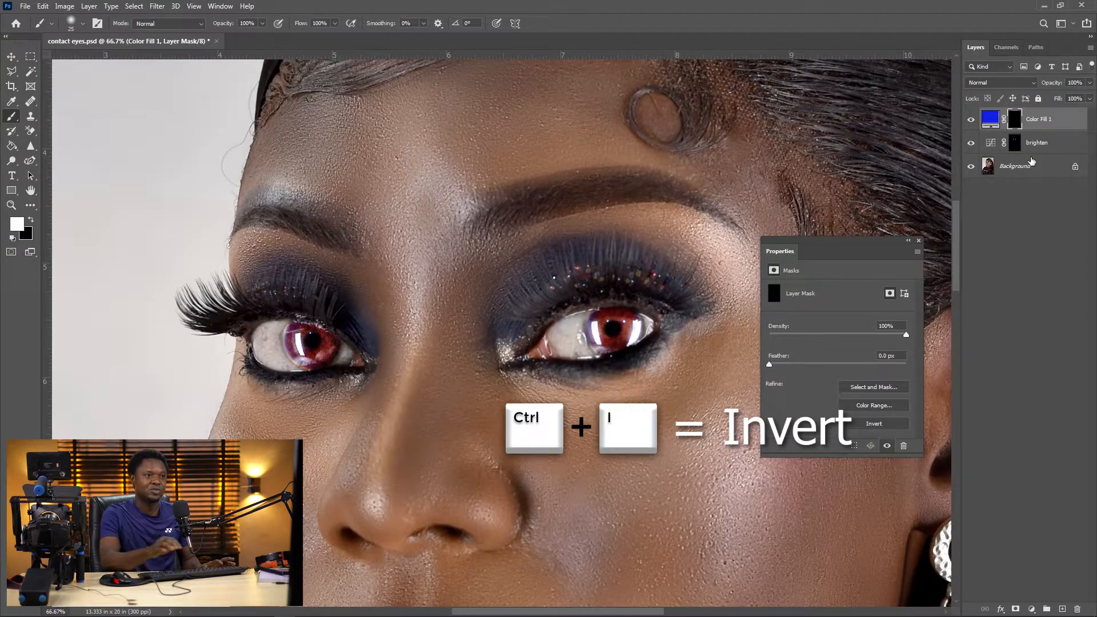
- With a smaller brush, paint thin white radial strokes on the fill mask around the lower and outer iris of the image's right-hand eye
{"action": "scroll", "coordinate": [503, 337], "scroll_direction": "up", "scroll_amount": 3}
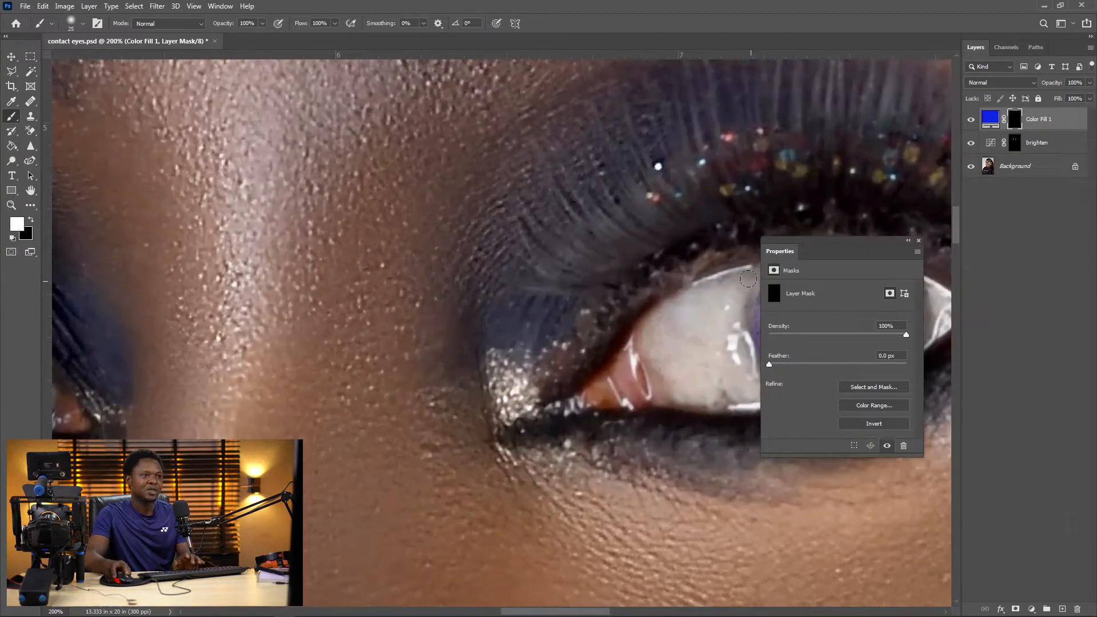
{"action": "left_click_drag", "start_coordinate": [686, 354], "coordinate": [448, 234]}
{"action": "left_click_drag", "start_coordinate": [527, 298], "coordinate": [527, 299]}
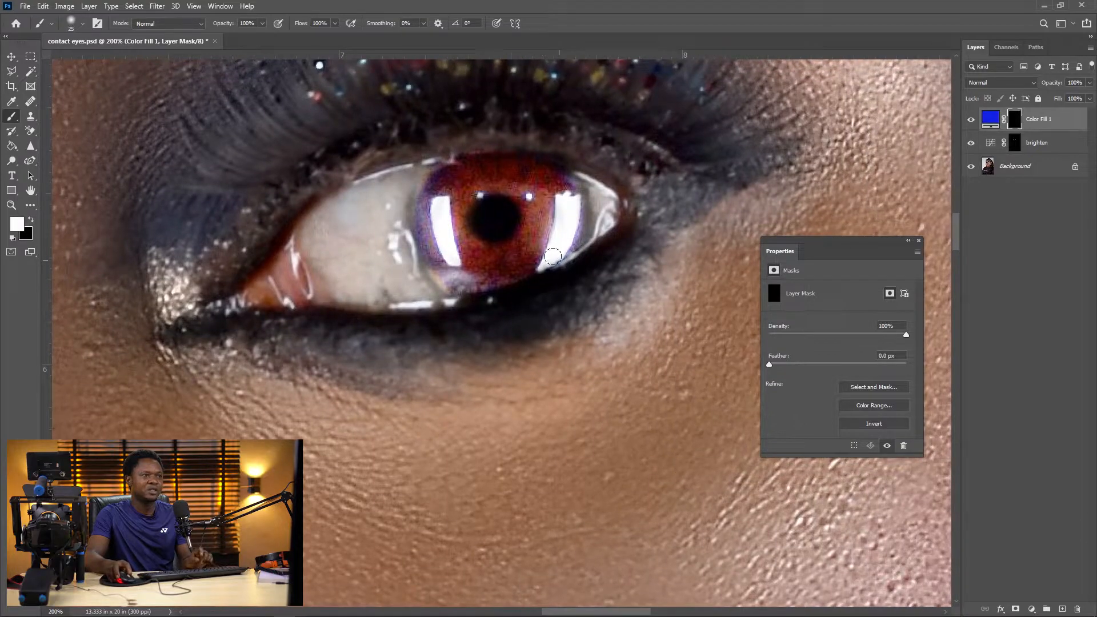
{"action": "key", "text": "bracketleft"}
{"action": "key", "text": "bracketleft"}
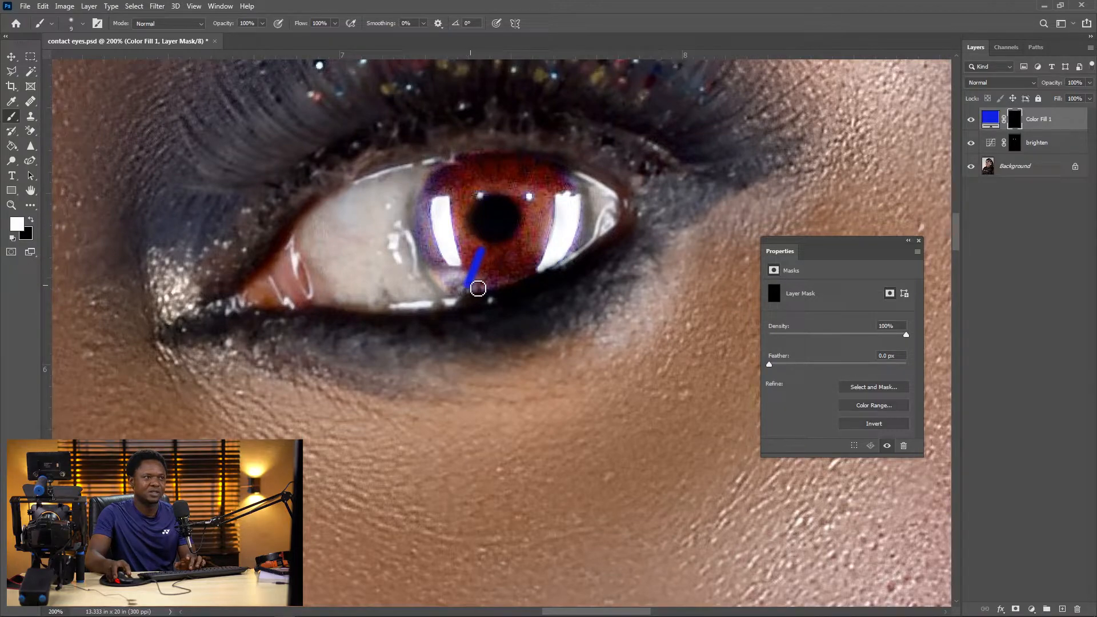
{"action": "left_click_drag", "start_coordinate": [490, 249], "coordinate": [485, 292]}
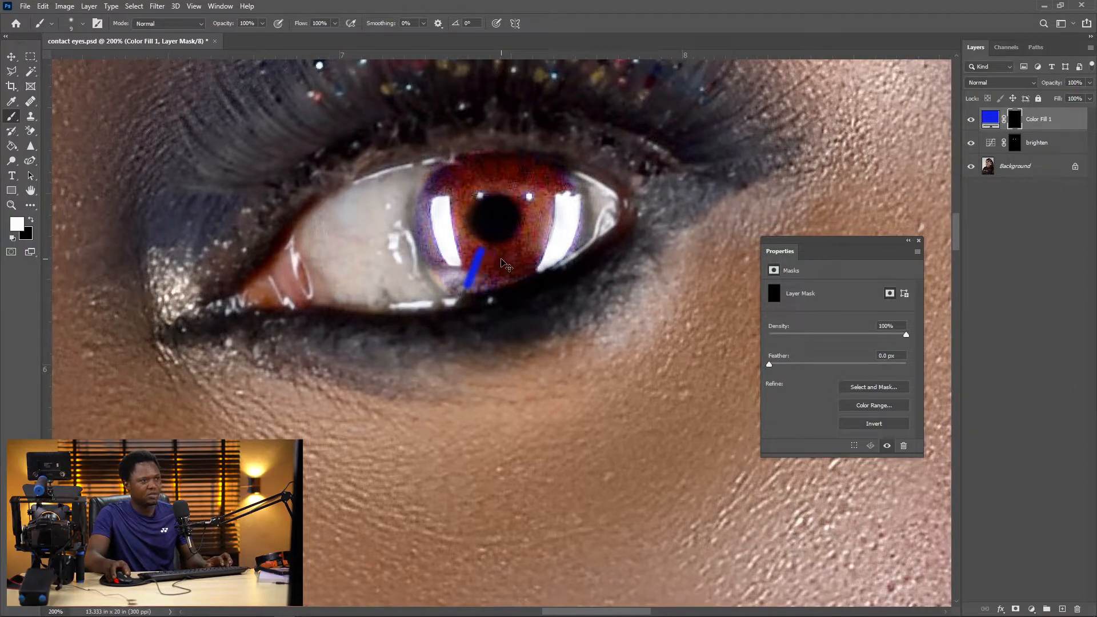
{"action": "key", "text": "ctrl+z"}
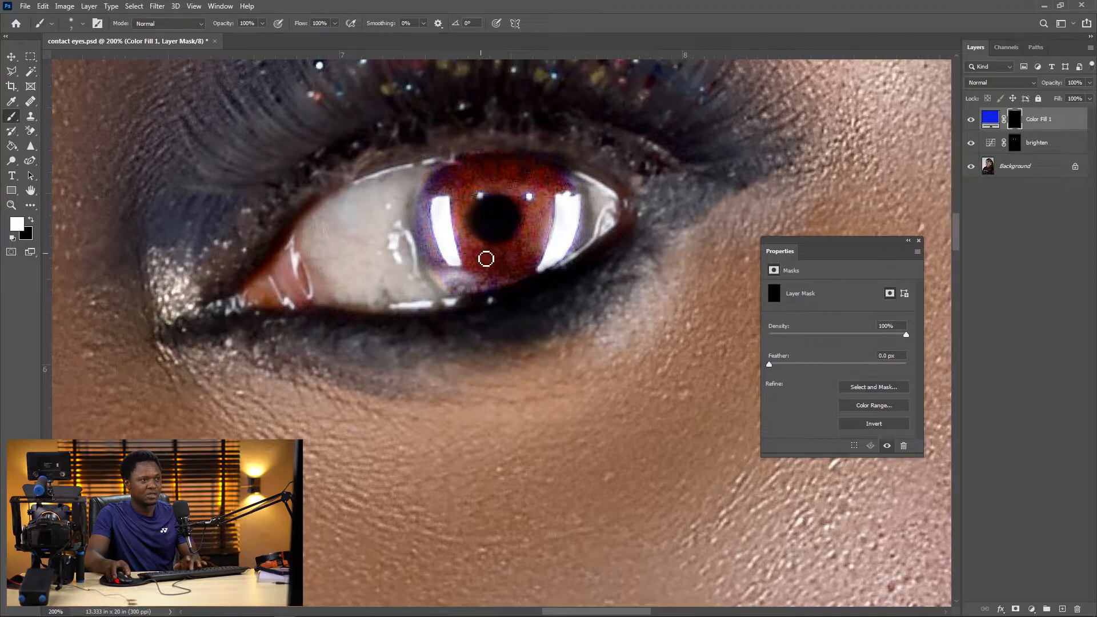
{"action": "mouse_move", "coordinate": [485, 260]}
{"action": "left_mouse_down"}
{"action": "mouse_move", "coordinate": [474, 293]}
{"action": "mouse_move", "coordinate": [489, 271]}
{"action": "mouse_move", "coordinate": [487, 292]}
{"action": "mouse_move", "coordinate": [514, 286]}
{"action": "left_mouse_up"}
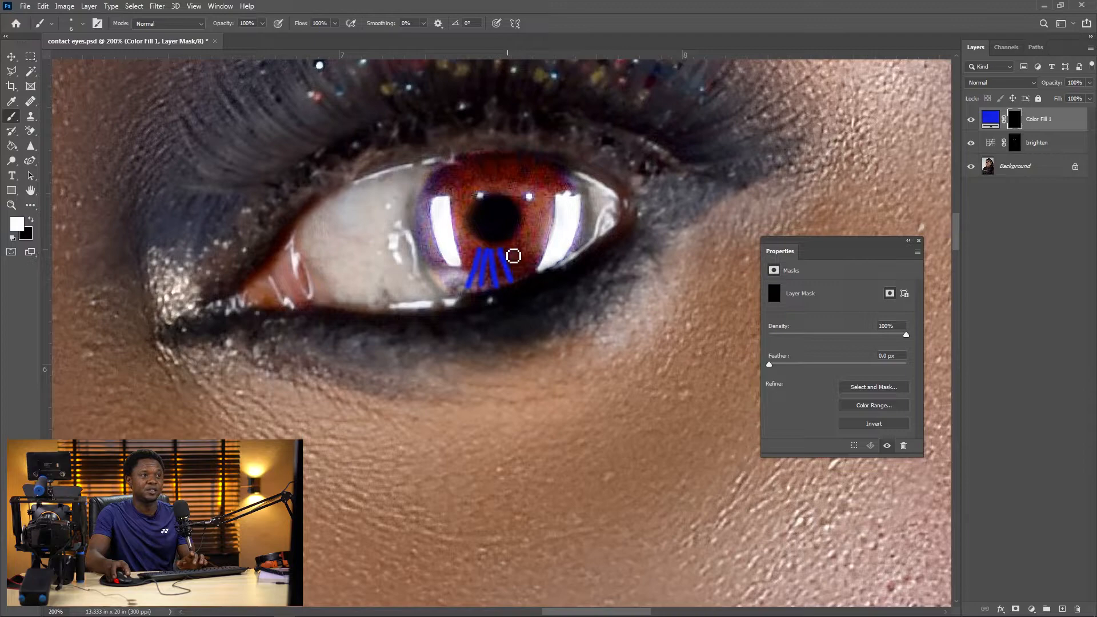
{"action": "mouse_move", "coordinate": [514, 255]}
{"action": "left_mouse_down"}
{"action": "mouse_move", "coordinate": [528, 281]}
{"action": "mouse_move", "coordinate": [521, 248]}
{"action": "mouse_move", "coordinate": [540, 273]}
{"action": "mouse_move", "coordinate": [529, 249]}
{"action": "mouse_move", "coordinate": [557, 268]}
{"action": "mouse_move", "coordinate": [552, 252]}
{"action": "mouse_move", "coordinate": [574, 245]}
{"action": "left_mouse_up"}
{"action": "mouse_move", "coordinate": [532, 212]}
{"action": "left_mouse_down"}
{"action": "mouse_move", "coordinate": [575, 231]}
{"action": "mouse_move", "coordinate": [568, 219]}
{"action": "mouse_move", "coordinate": [582, 198]}
{"action": "left_mouse_up"}
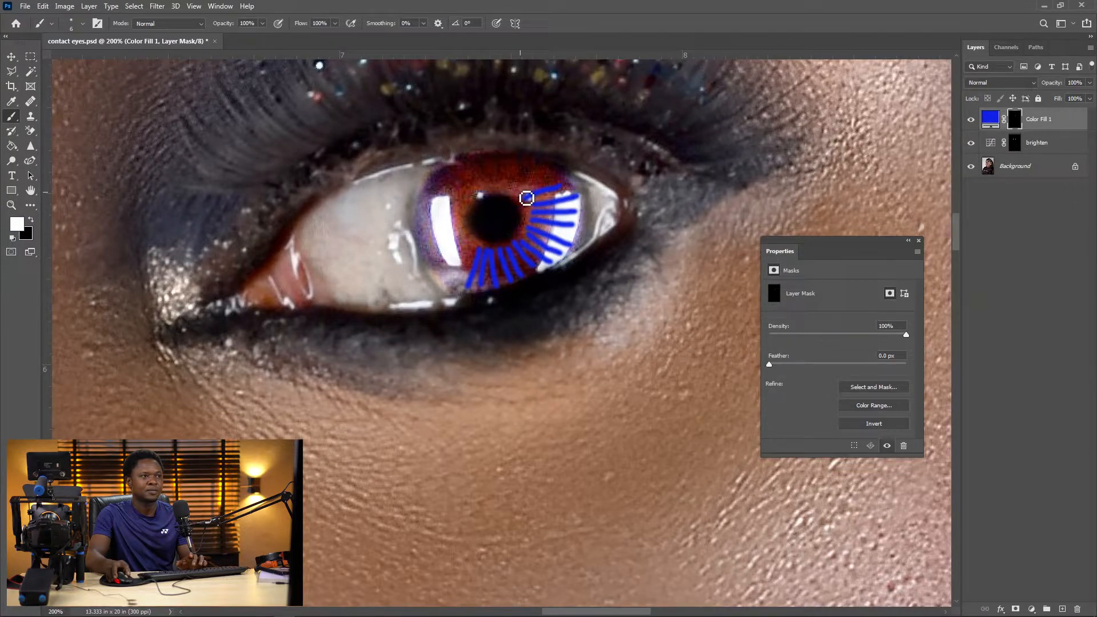
- Complete the ring of radial mask strokes across the upper and inner parts of the same iris, leaving the pupil unpainted
{"action": "mouse_move", "coordinate": [521, 192]}
{"action": "left_mouse_down"}
{"action": "mouse_move", "coordinate": [552, 180]}
{"action": "mouse_move", "coordinate": [519, 196]}
{"action": "mouse_move", "coordinate": [527, 174]}
{"action": "mouse_move", "coordinate": [513, 196]}
{"action": "mouse_move", "coordinate": [513, 176]}
{"action": "mouse_move", "coordinate": [520, 194]}
{"action": "mouse_move", "coordinate": [482, 173]}
{"action": "mouse_move", "coordinate": [489, 194]}
{"action": "mouse_move", "coordinate": [449, 186]}
{"action": "mouse_move", "coordinate": [467, 210]}
{"action": "mouse_move", "coordinate": [437, 201]}
{"action": "mouse_move", "coordinate": [440, 234]}
{"action": "mouse_move", "coordinate": [429, 231]}
{"action": "mouse_move", "coordinate": [466, 241]}
{"action": "mouse_move", "coordinate": [434, 249]}
{"action": "mouse_move", "coordinate": [469, 247]}
{"action": "mouse_move", "coordinate": [435, 262]}
{"action": "mouse_move", "coordinate": [462, 263]}
{"action": "mouse_move", "coordinate": [471, 252]}
{"action": "mouse_move", "coordinate": [463, 275]}
{"action": "left_mouse_up"}
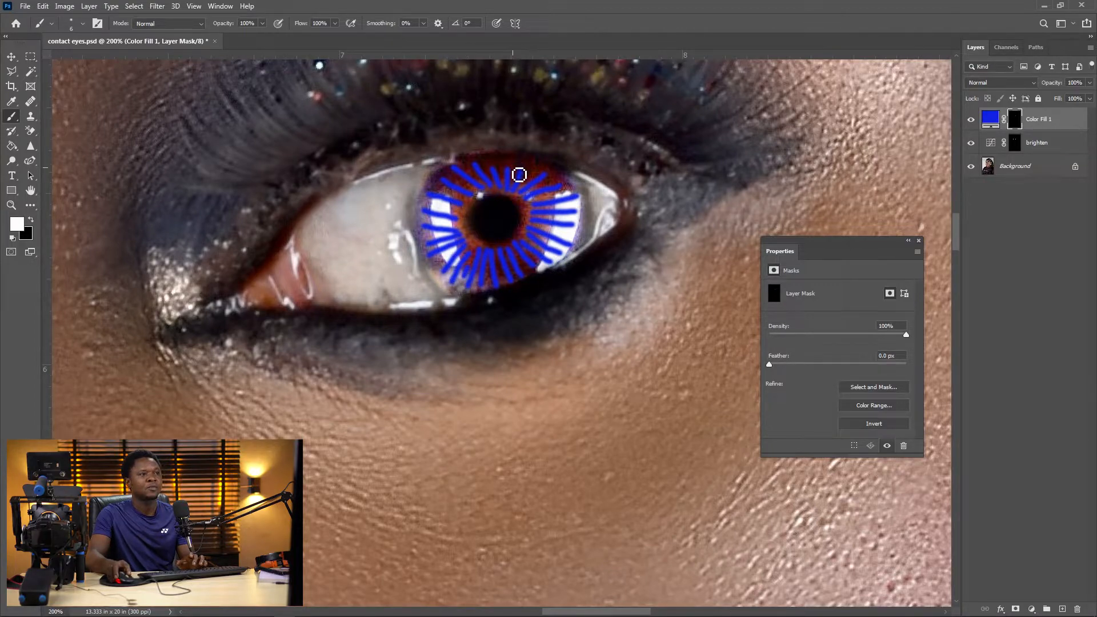
{"action": "left_click_drag", "start_coordinate": [513, 168], "coordinate": [502, 176]}
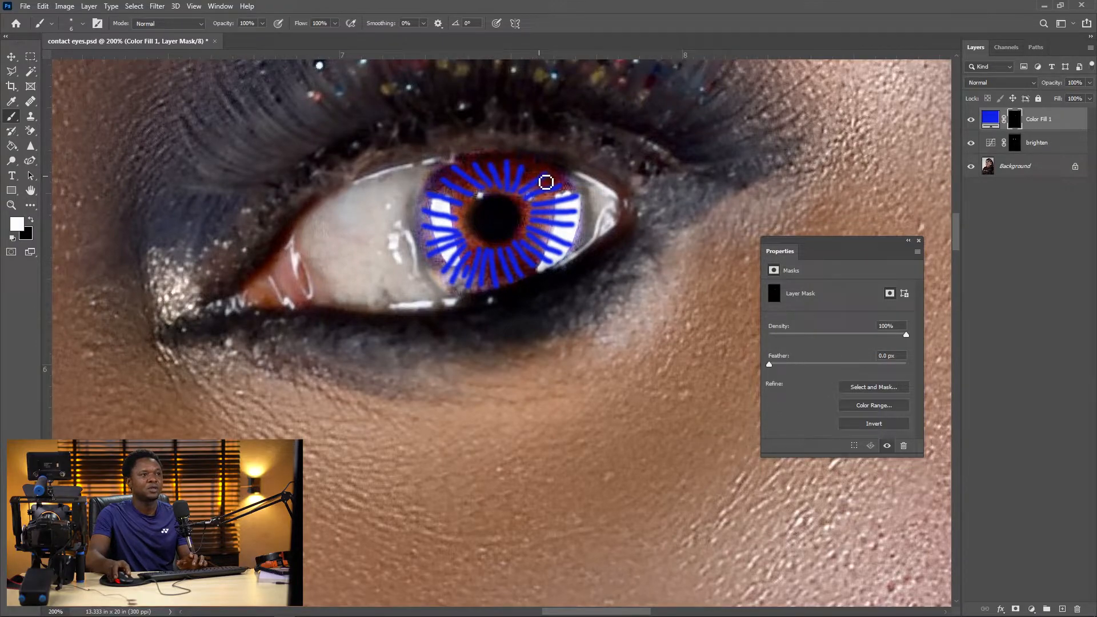
{"action": "key", "text": "ctrl+minus"}
{"action": "key", "text": "ctrl+minus"}
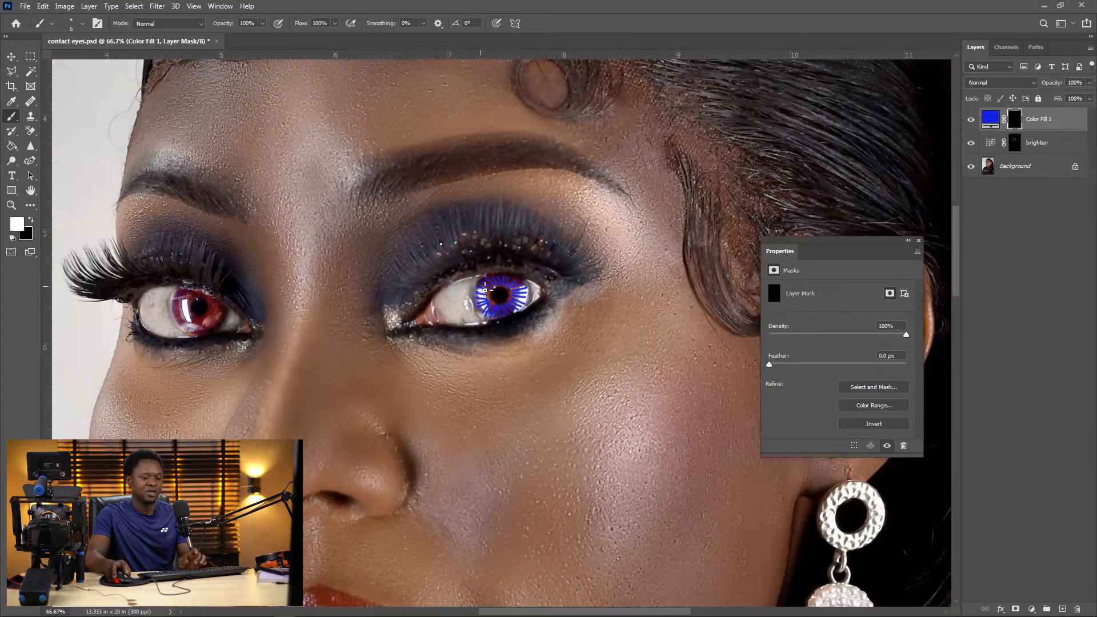
- Paint matching thin white radial strokes on the fill mask around the pupil of the image's left-hand eye
{"action": "key", "text": "ctrl+plus"}
{"action": "key", "text": "ctrl+plus"}
{"action": "left_click_drag", "start_coordinate": [303, 286], "coordinate": [604, 273]}
{"action": "left_click_drag", "start_coordinate": [348, 286], "coordinate": [643, 276]}
{"action": "left_click_drag", "start_coordinate": [246, 325], "coordinate": [591, 356]}
{"action": "mouse_move", "coordinate": [553, 314]}
{"action": "left_mouse_down"}
{"action": "mouse_move", "coordinate": [543, 343]}
{"action": "mouse_move", "coordinate": [558, 311]}
{"action": "mouse_move", "coordinate": [557, 326]}
{"action": "mouse_move", "coordinate": [573, 314]}
{"action": "mouse_move", "coordinate": [582, 333]}
{"action": "mouse_move", "coordinate": [568, 311]}
{"action": "mouse_move", "coordinate": [585, 332]}
{"action": "mouse_move", "coordinate": [578, 302]}
{"action": "mouse_move", "coordinate": [593, 324]}
{"action": "mouse_move", "coordinate": [587, 299]}
{"action": "mouse_move", "coordinate": [607, 311]}
{"action": "mouse_move", "coordinate": [590, 291]}
{"action": "mouse_move", "coordinate": [620, 303]}
{"action": "mouse_move", "coordinate": [606, 276]}
{"action": "mouse_move", "coordinate": [626, 277]}
{"action": "mouse_move", "coordinate": [605, 259]}
{"action": "mouse_move", "coordinate": [627, 264]}
{"action": "left_mouse_up"}
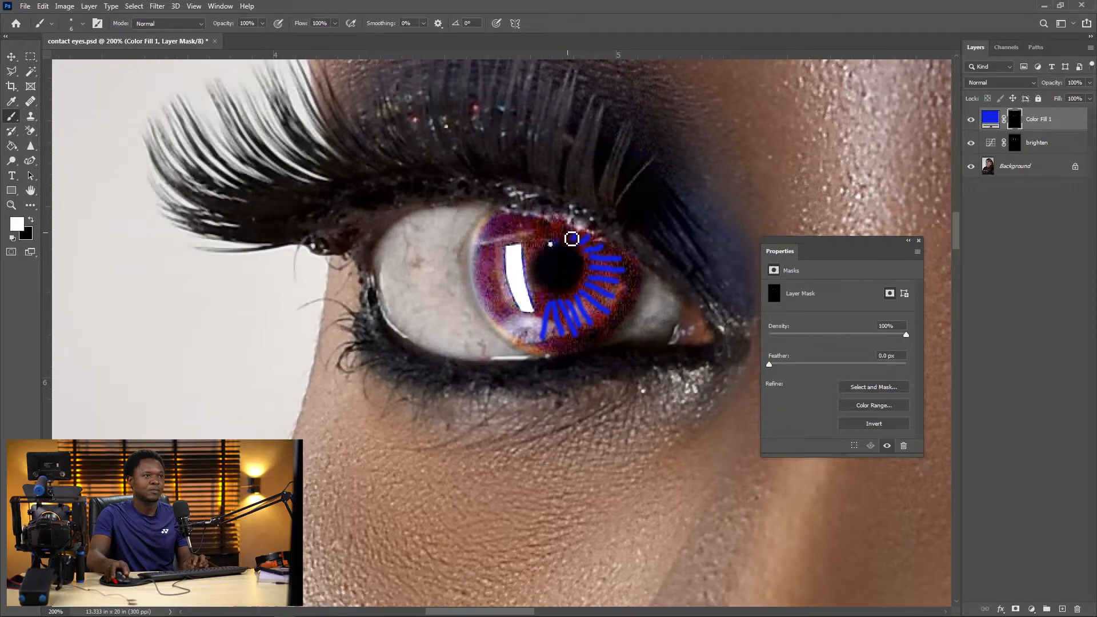
{"action": "mouse_move", "coordinate": [552, 233]}
{"action": "left_mouse_down"}
{"action": "mouse_move", "coordinate": [524, 218]}
{"action": "mouse_move", "coordinate": [479, 232]}
{"action": "left_mouse_up"}
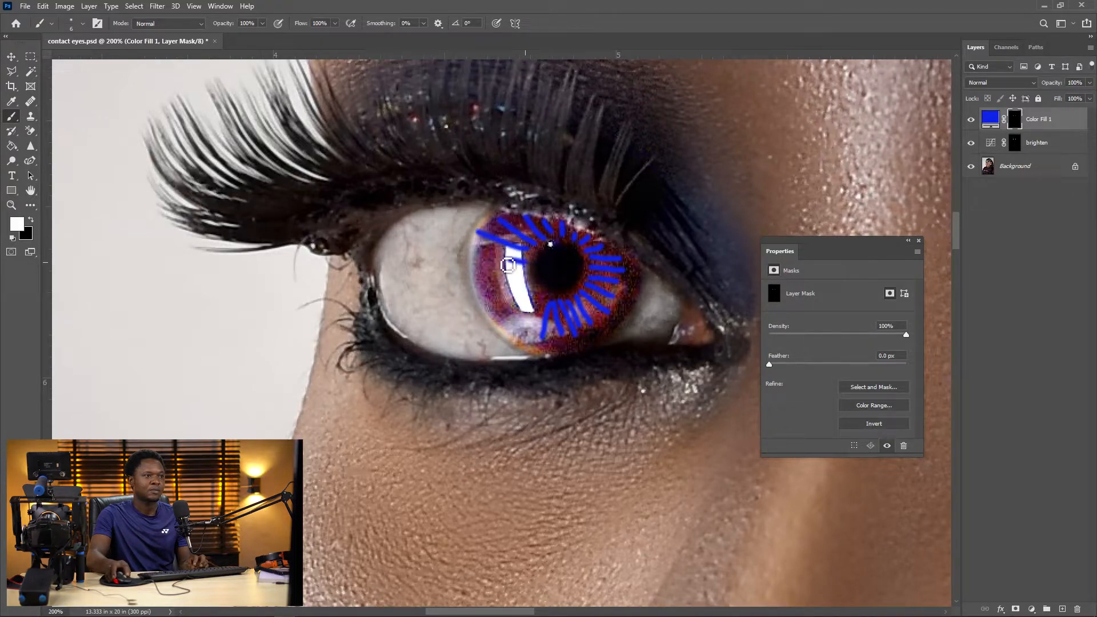
{"action": "mouse_move", "coordinate": [526, 262]}
{"action": "left_mouse_down"}
{"action": "mouse_move", "coordinate": [489, 261]}
{"action": "mouse_move", "coordinate": [529, 282]}
{"action": "mouse_move", "coordinate": [489, 280]}
{"action": "mouse_move", "coordinate": [527, 294]}
{"action": "mouse_move", "coordinate": [494, 296]}
{"action": "mouse_move", "coordinate": [535, 300]}
{"action": "mouse_move", "coordinate": [506, 313]}
{"action": "mouse_move", "coordinate": [544, 309]}
{"action": "mouse_move", "coordinate": [520, 327]}
{"action": "mouse_move", "coordinate": [546, 309]}
{"action": "mouse_move", "coordinate": [502, 325]}
{"action": "left_mouse_up"}
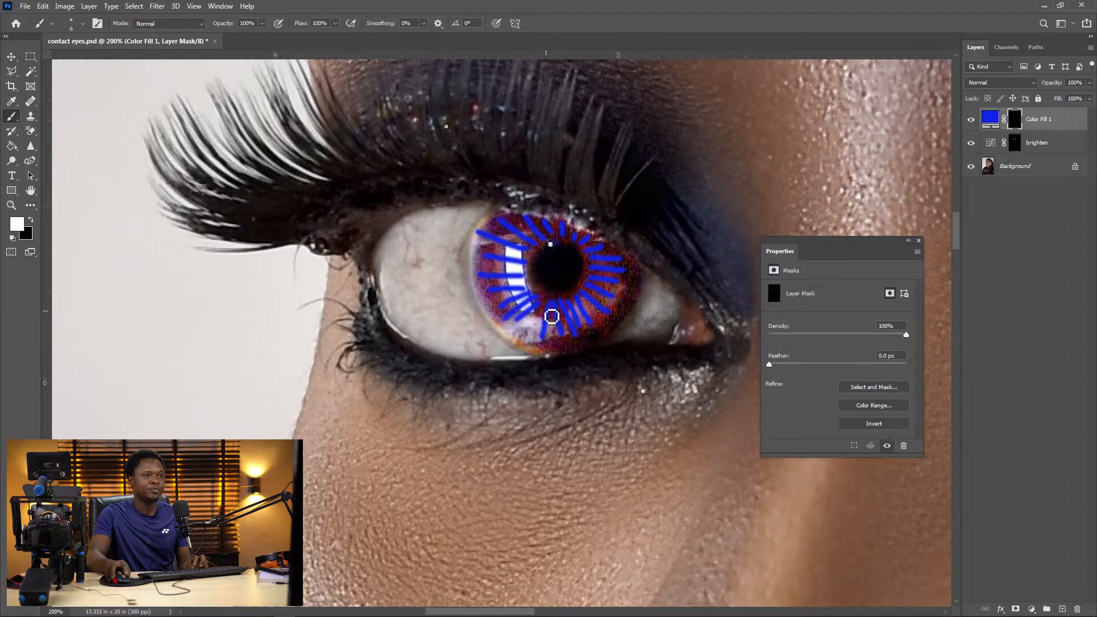
- Examine the blue radial strokes on both irises from a distance and closer up
{"action": "key", "text": "ctrl+minus"}
{"action": "key", "text": "ctrl+minus"}
{"action": "key", "text": "ctrl+minus"}
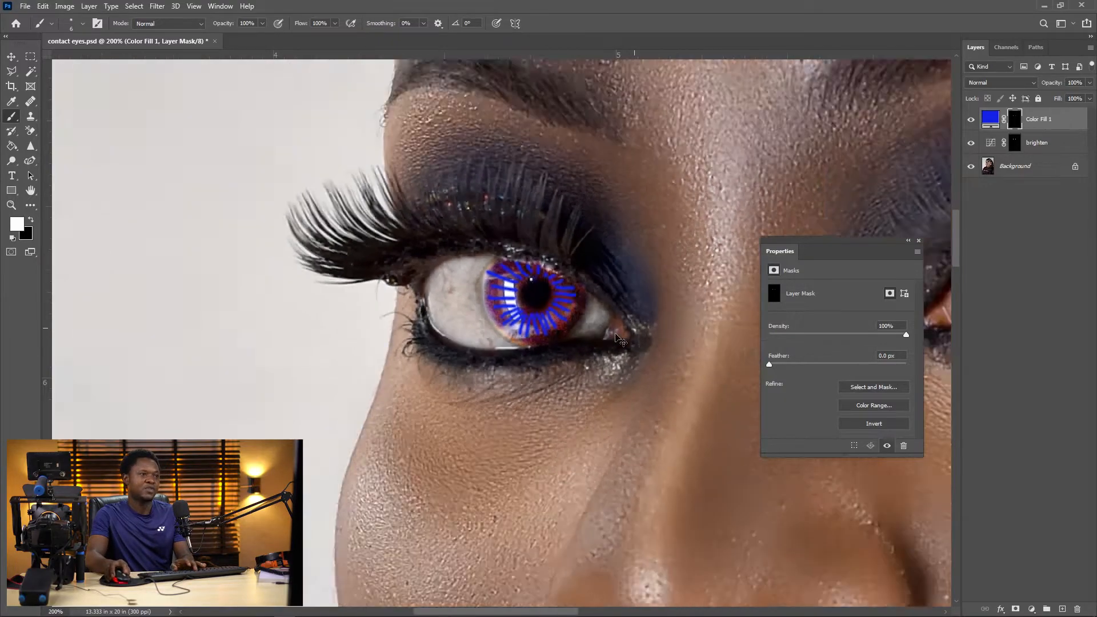
{"action": "key", "text": "ctrl+minus"}
{"action": "key", "text": "ctrl+minus"}
{"action": "key", "text": "ctrl+plus"}
{"action": "key", "text": "ctrl+plus"}
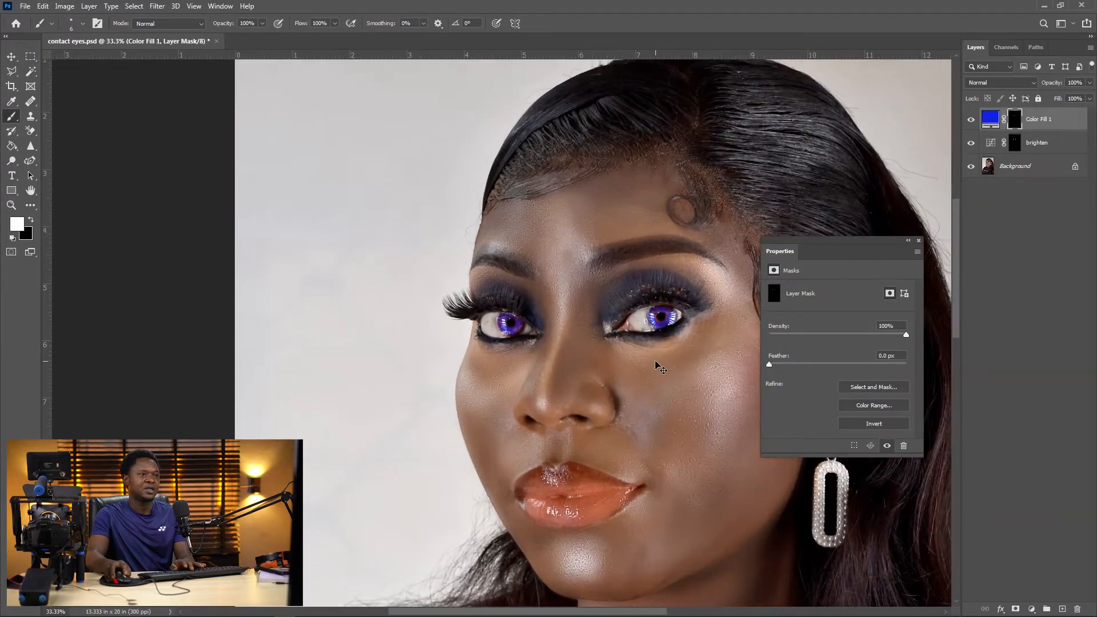
{"action": "key", "text": "ctrl+plus"}
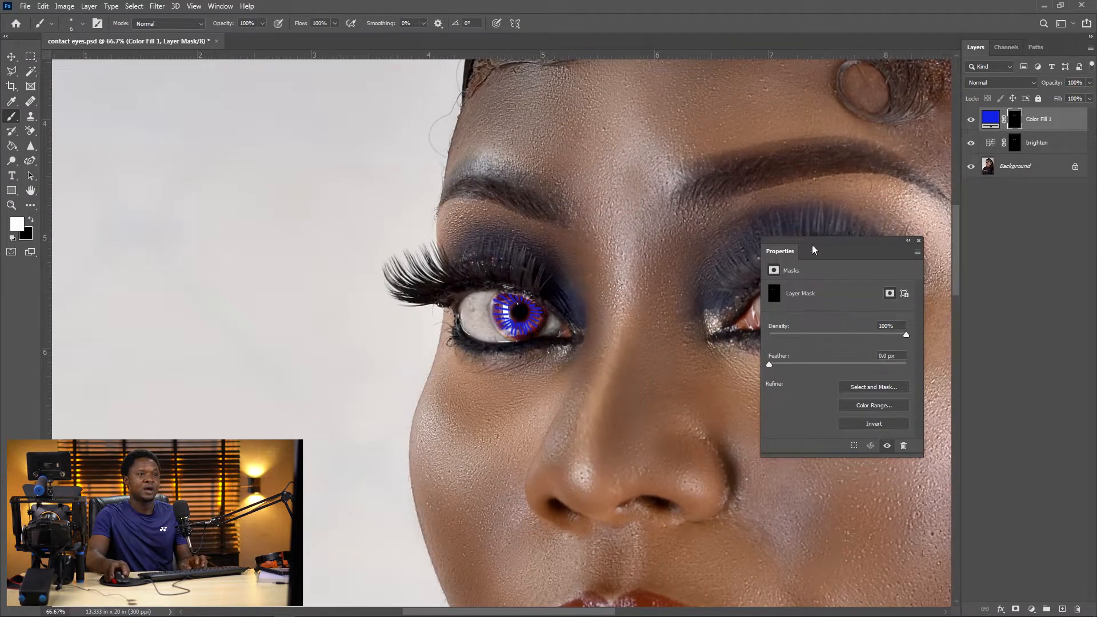
- Move the mask properties clear of the eye and set the blue fill layer's blend mode to Soft Light
{"action": "left_click_drag", "start_coordinate": [813, 248], "coordinate": [861, 384]}
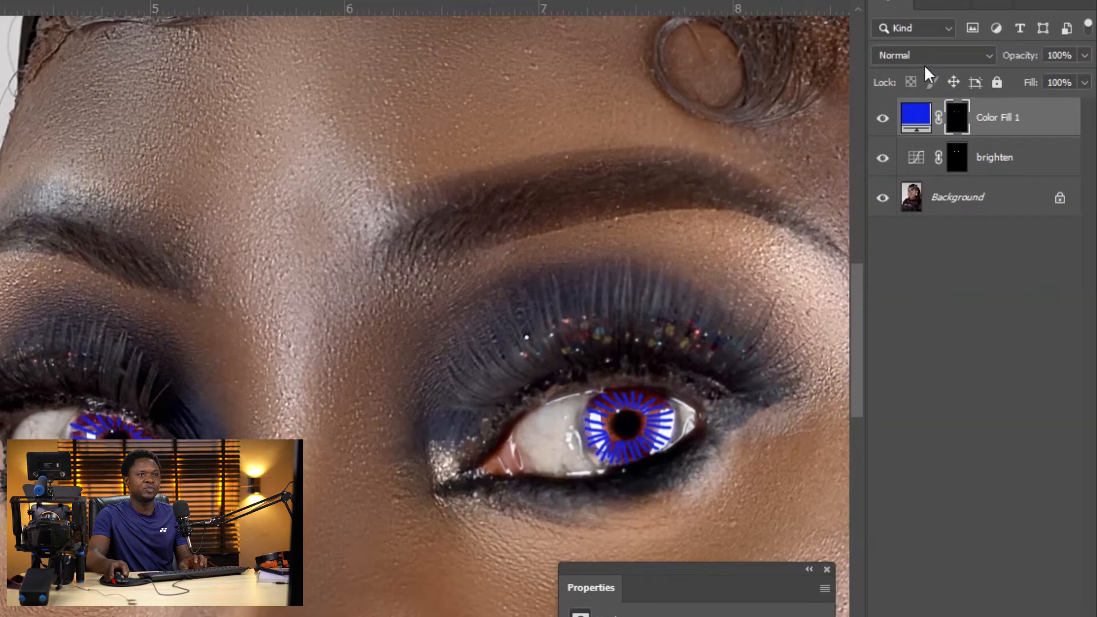
{"action": "left_click", "coordinate": [1000, 83]}
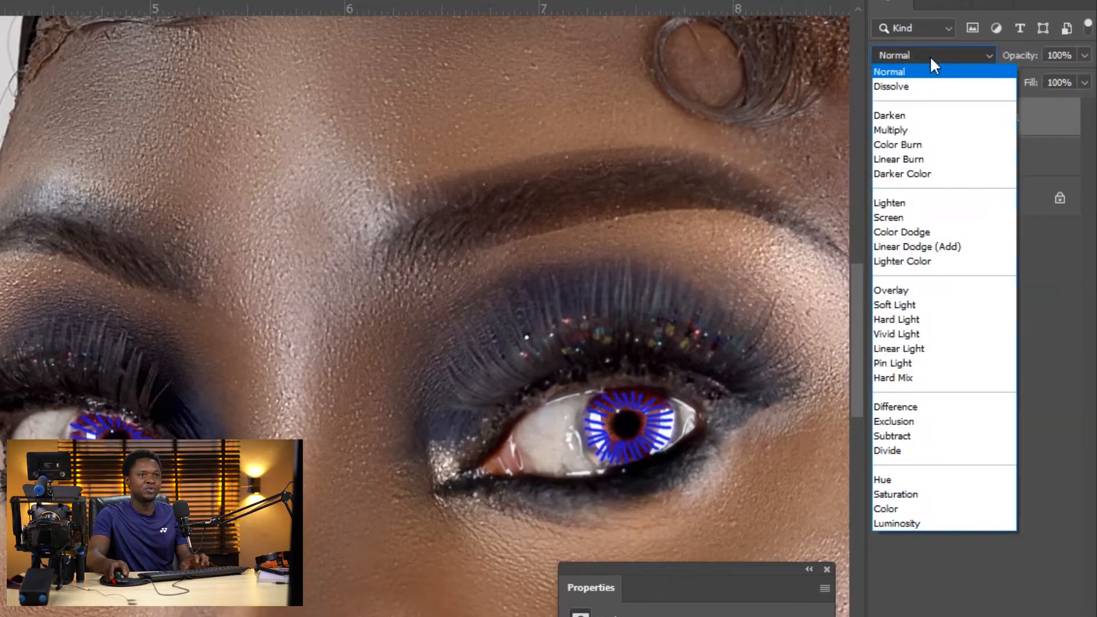
{"action": "left_click", "coordinate": [916, 311]}
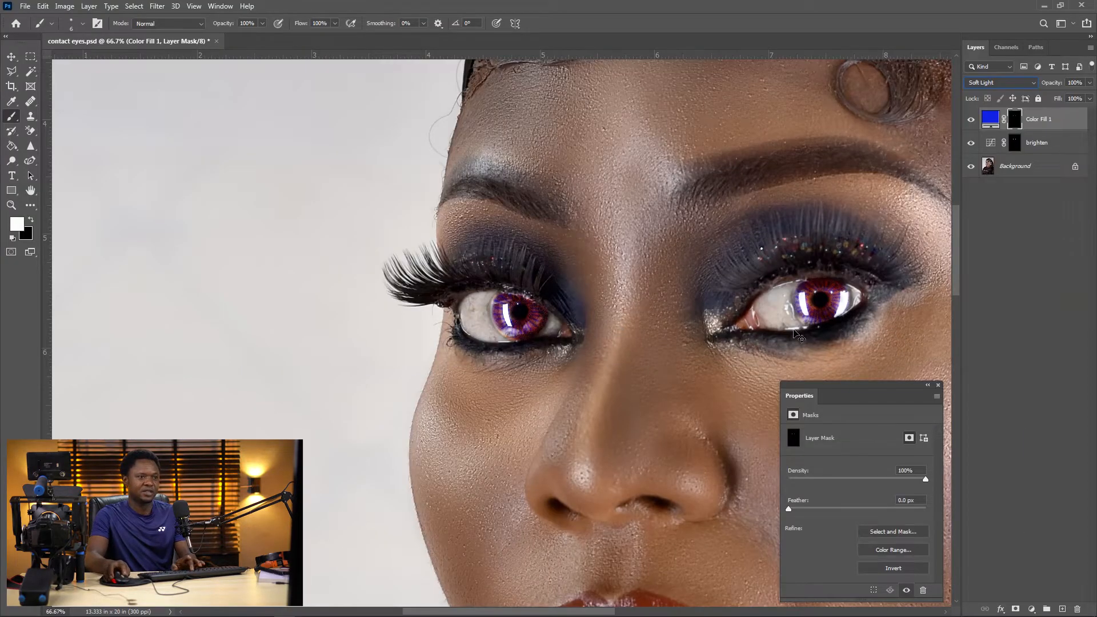
- Examine how the blended blue strokes look on both irises, in close-up and in the whole face
{"action": "key", "text": "ctrl+plus"}
{"action": "key", "text": "ctrl+plus"}
{"action": "key", "text": "ctrl+plus"}
{"action": "left_click_drag", "start_coordinate": [762, 276], "coordinate": [599, 281]}
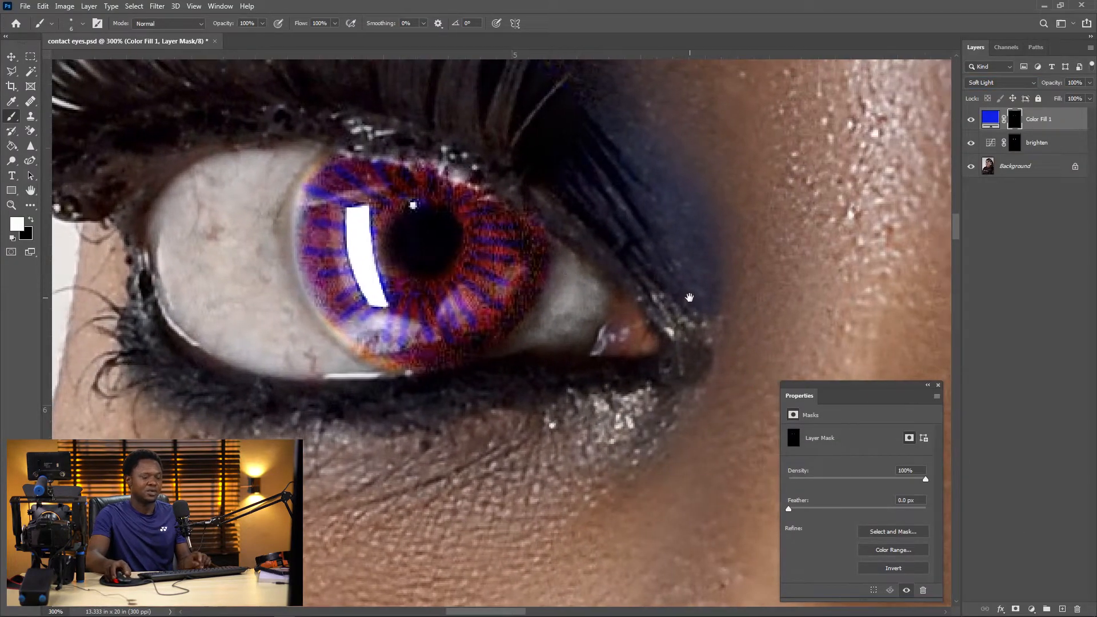
{"action": "key", "text": "ctrl+minus"}
{"action": "key", "text": "ctrl+minus"}
{"action": "key", "text": "ctrl+minus"}
{"action": "key", "text": "ctrl+minus"}
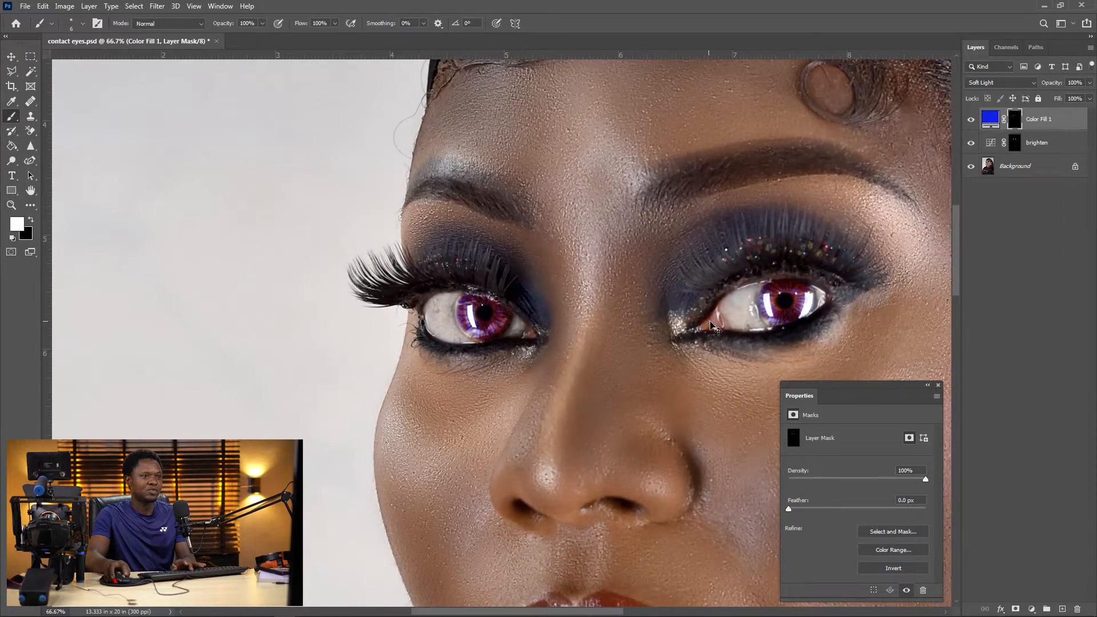
{"action": "key", "text": "ctrl+plus"}
{"action": "key", "text": "ctrl+plus"}
{"action": "key", "text": "ctrl+plus"}
{"action": "key", "text": "ctrl+minus"}
{"action": "key", "text": "ctrl+minus"}
{"action": "key", "text": "ctrl+minus"}
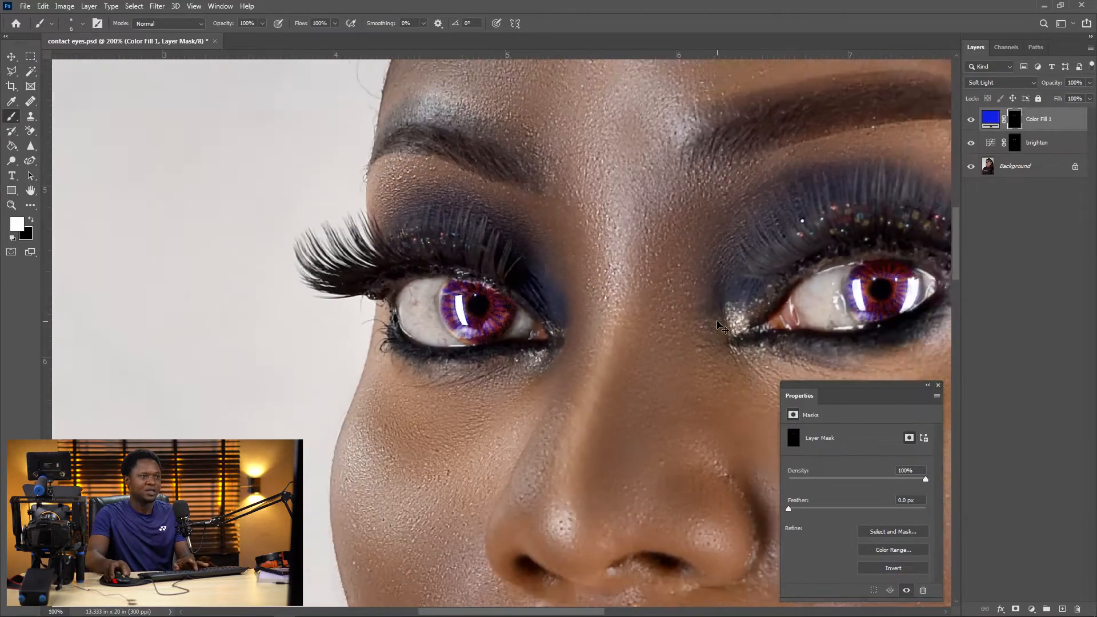
- Rename the blue fill layer as pattern and leave no layer selected
{"action": "double_click", "coordinate": [1041, 121]}
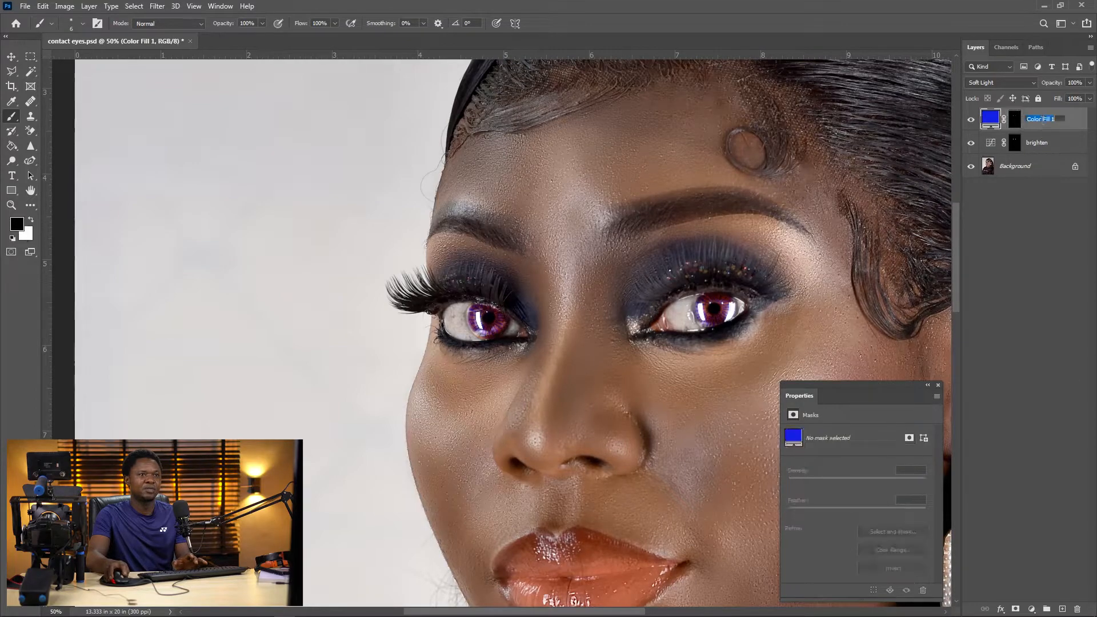
{"action": "type", "text": "pa"}
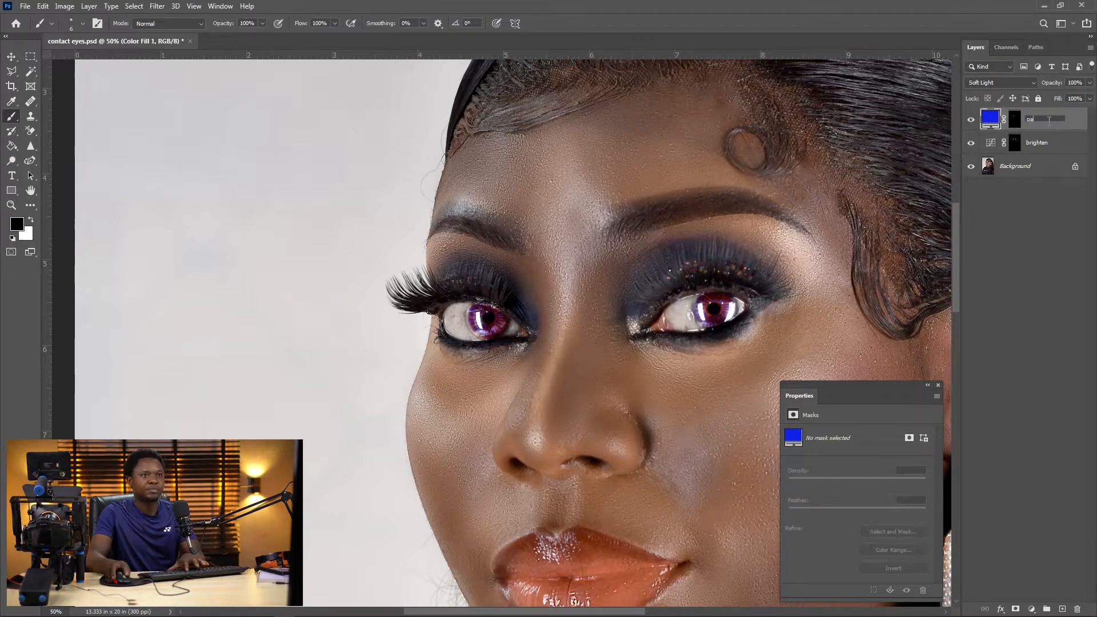
{"action": "type", "text": "tt"}
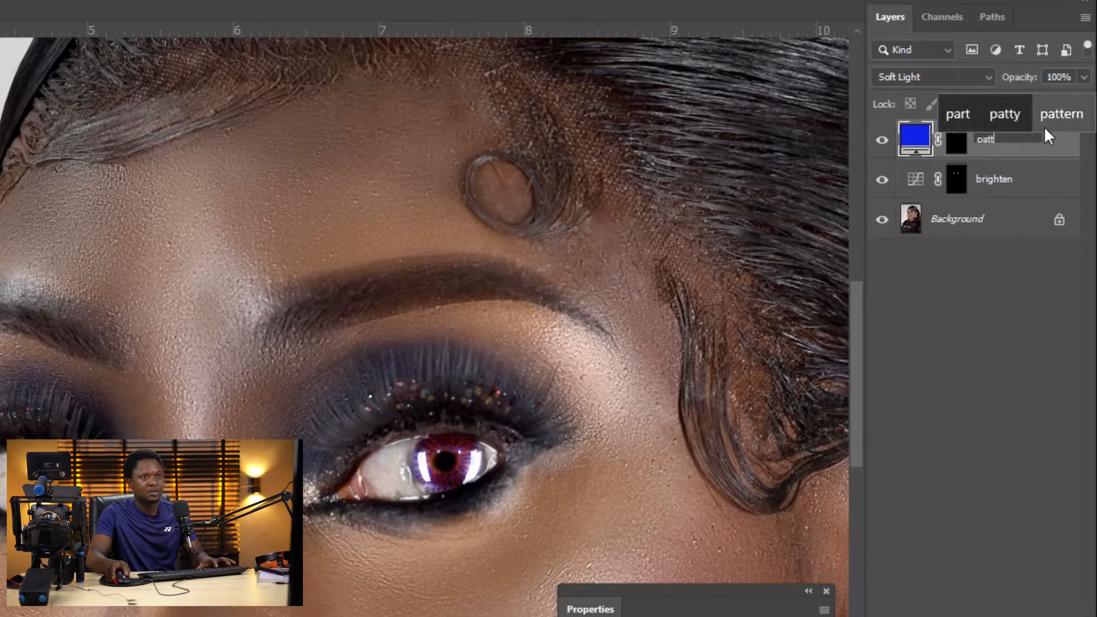
{"action": "left_click", "coordinate": [1060, 114]}
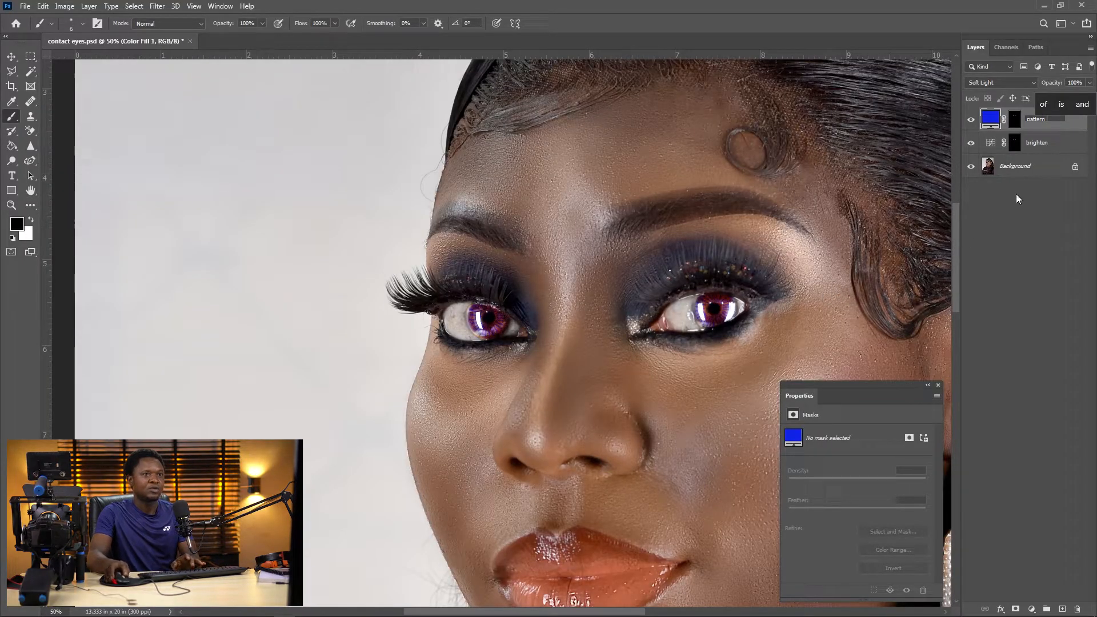
{"action": "left_click", "coordinate": [1035, 200]}
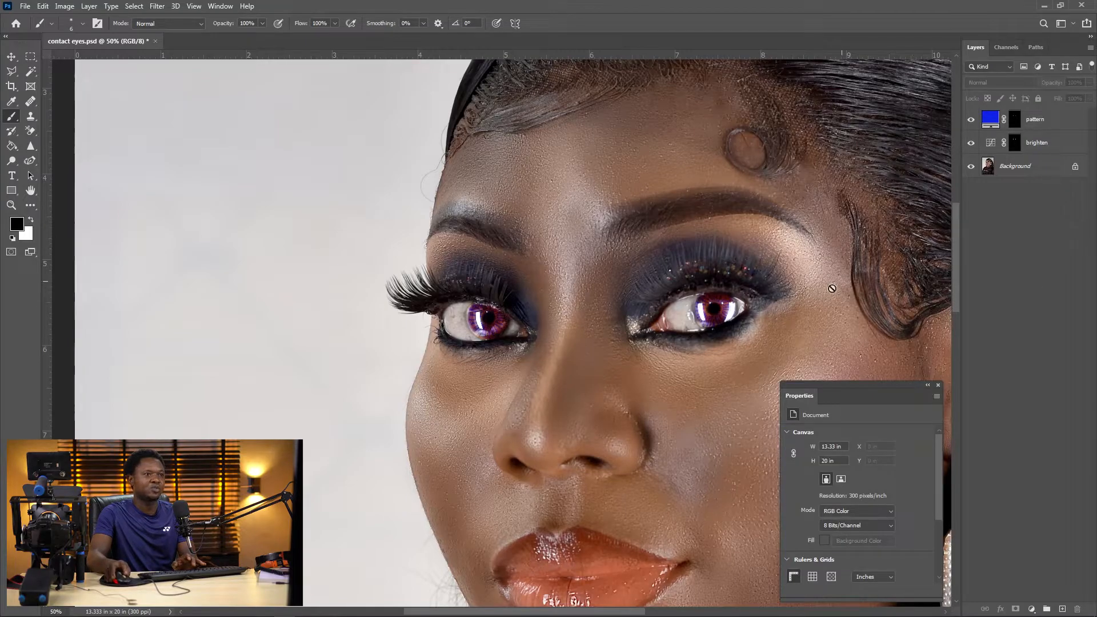
- Add a Solid Color fill layer above the pattern layer in red, #d31313
{"action": "key", "text": "ctrl+="}
{"action": "key", "text": "ctrl+="}
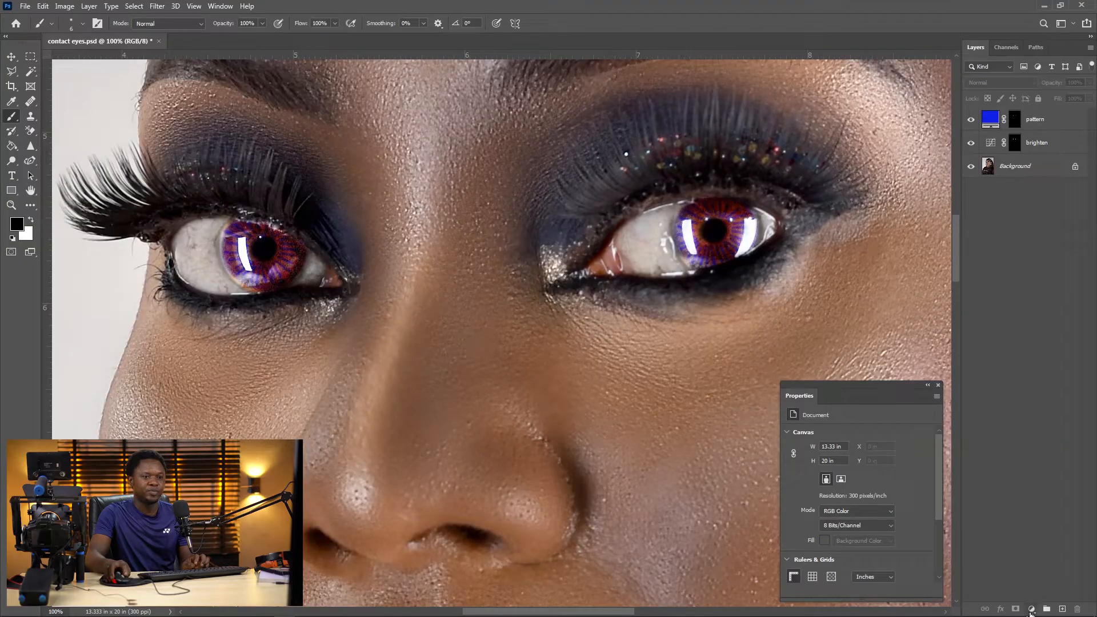
{"action": "left_click", "coordinate": [1031, 610]}
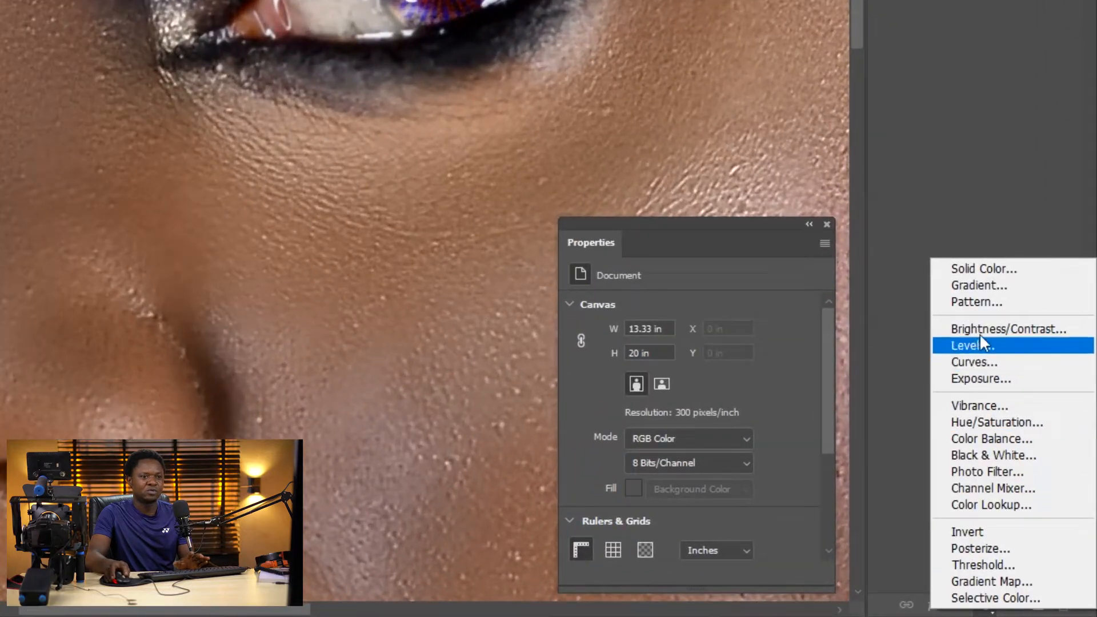
{"action": "left_click", "coordinate": [983, 269]}
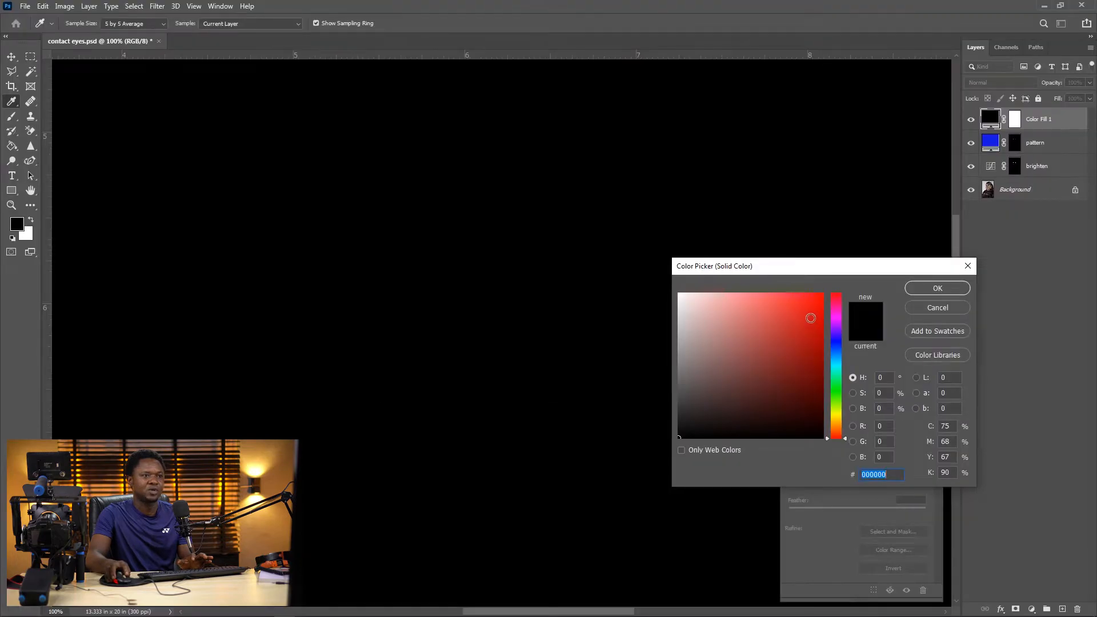
{"action": "left_click", "coordinate": [810, 318]}
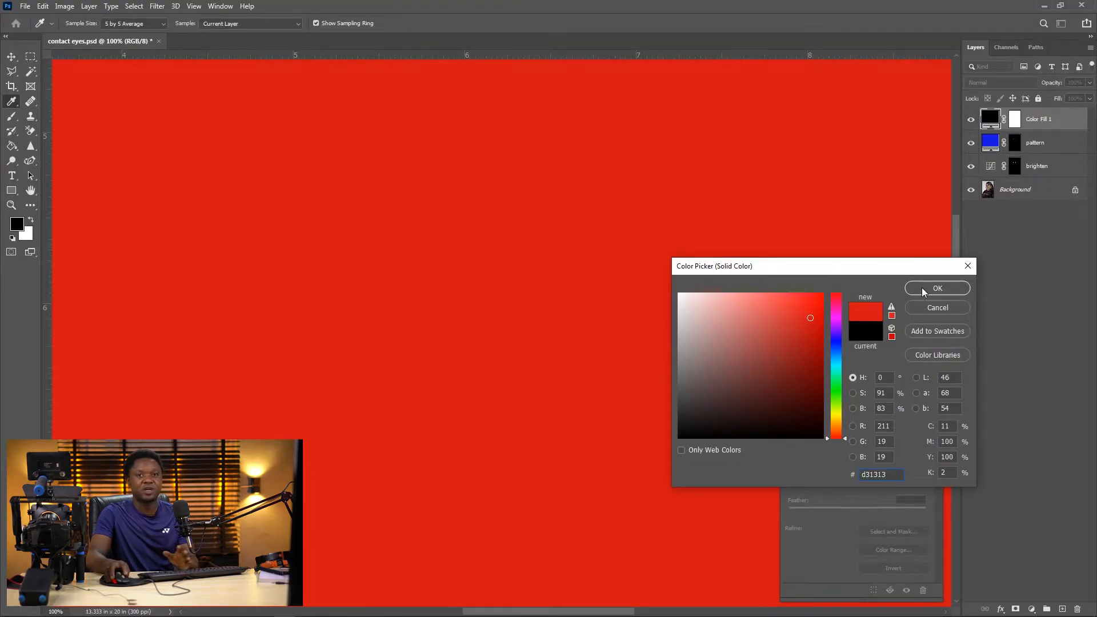
{"action": "left_click", "coordinate": [922, 290]}
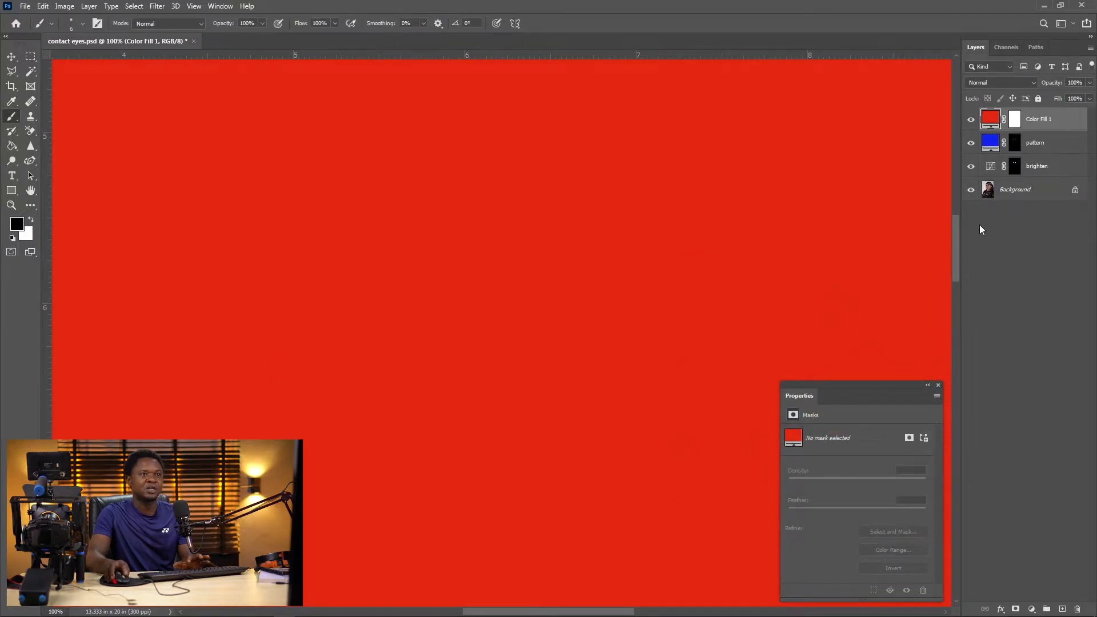
- Set the red fill layer's blend mode to Soft Light and check the tint on both eyes
{"action": "left_click", "coordinate": [982, 83]}
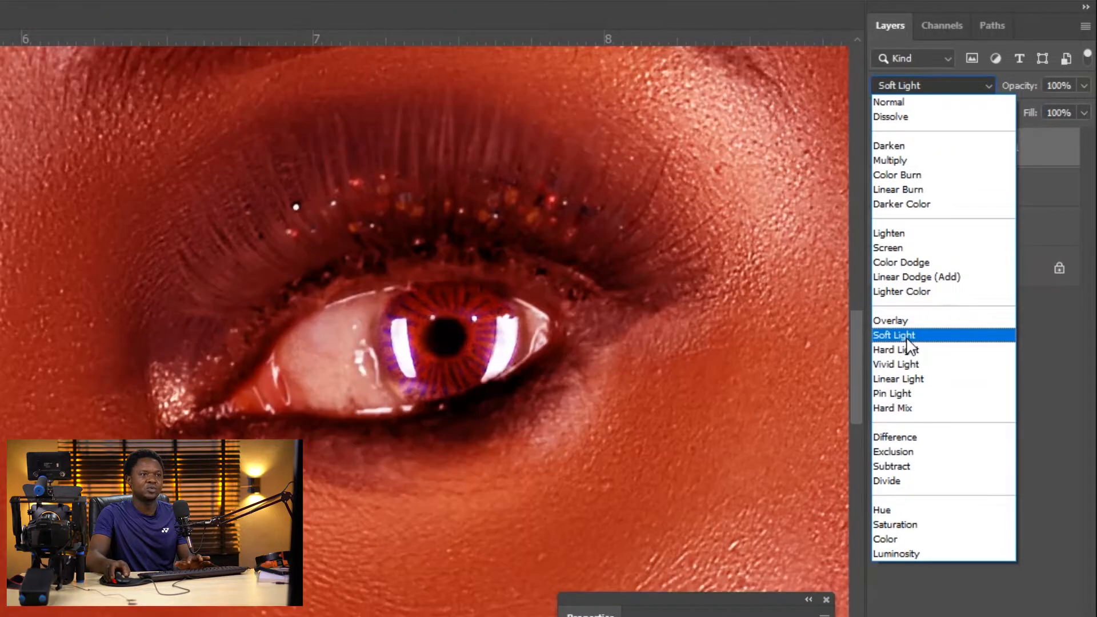
{"action": "left_click", "coordinate": [906, 336]}
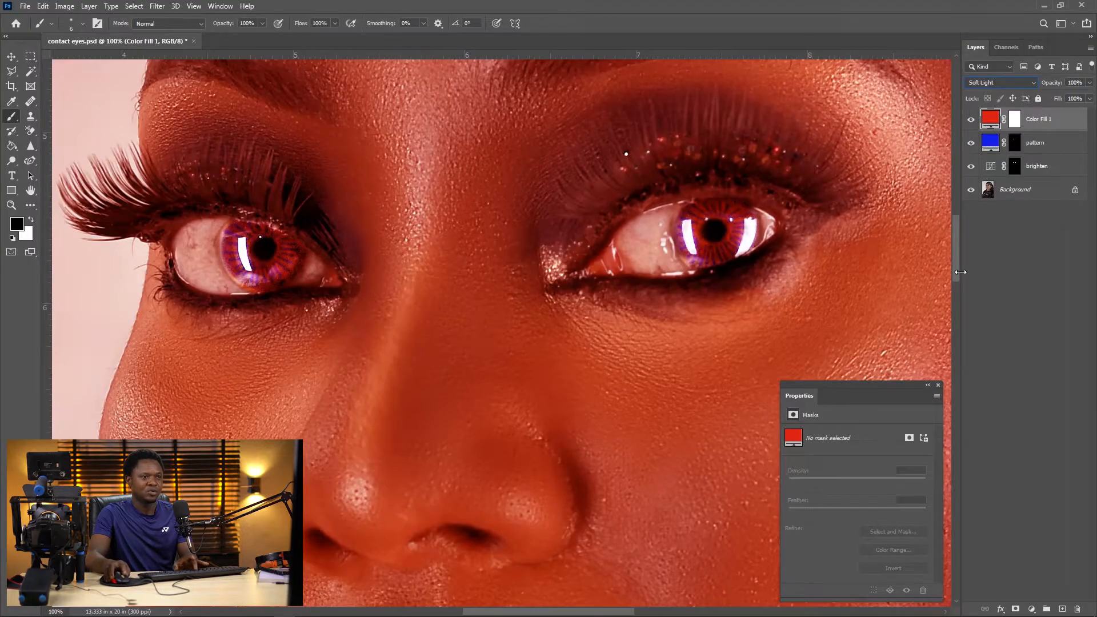
{"action": "key", "text": "ctrl+minus"}
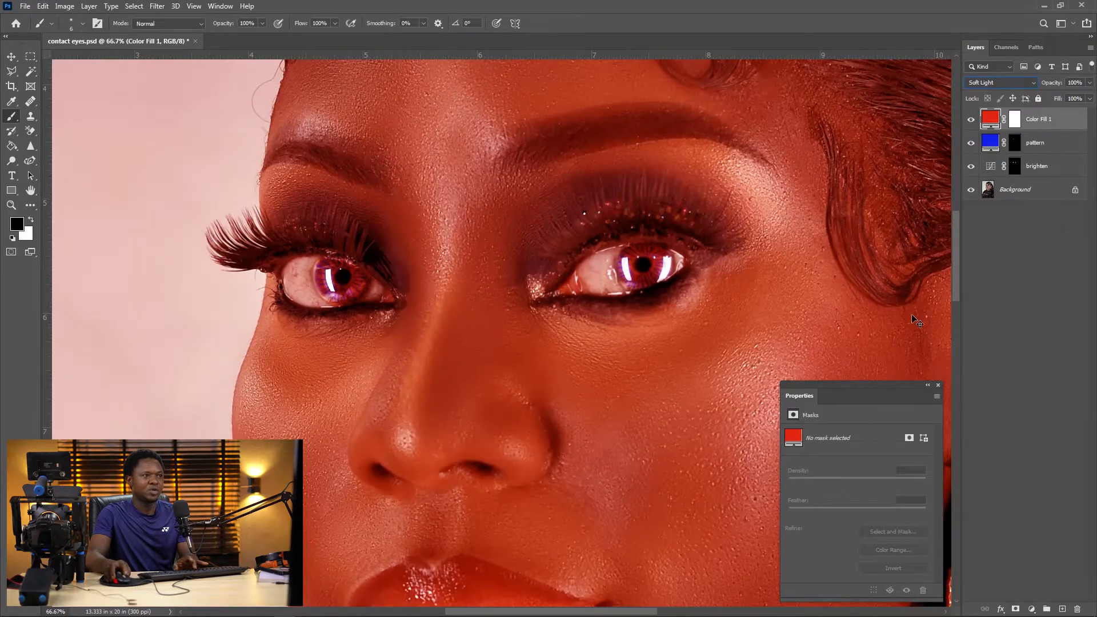
{"action": "key", "text": "ctrl+plus"}
{"action": "key", "text": "ctrl+plus"}
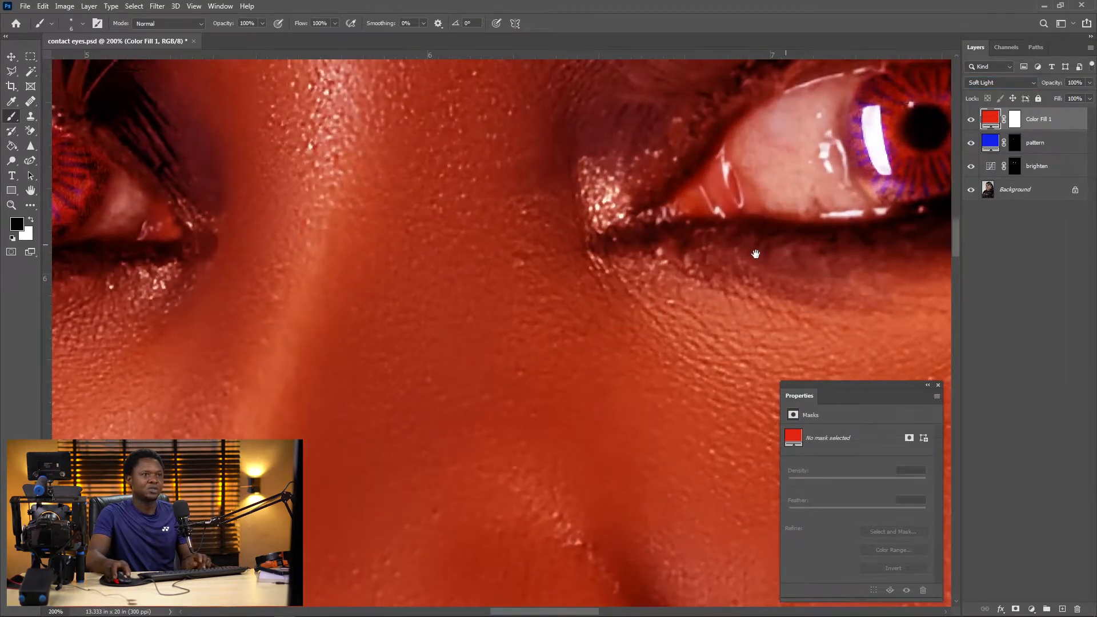
{"action": "left_click_drag", "start_coordinate": [755, 247], "coordinate": [660, 349]}
{"action": "key", "text": "ctrl+minus"}
{"action": "key", "text": "ctrl+minus"}
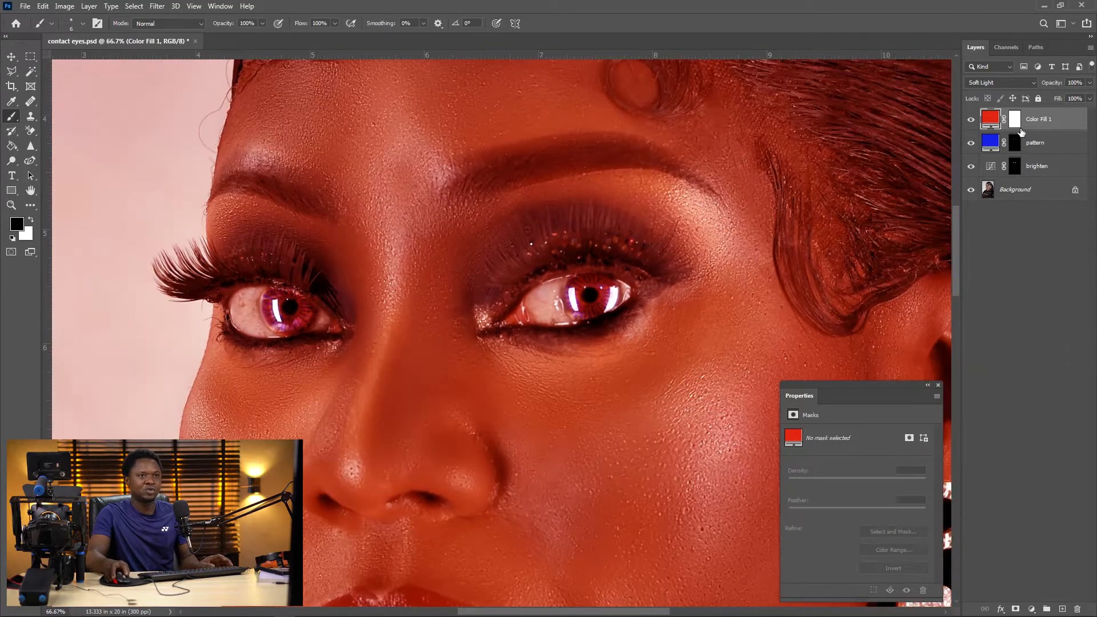
- Invert the red fill layer's mask to black, with white as the foreground colour
{"action": "left_click", "coordinate": [1015, 119]}
{"action": "key", "text": "x"}
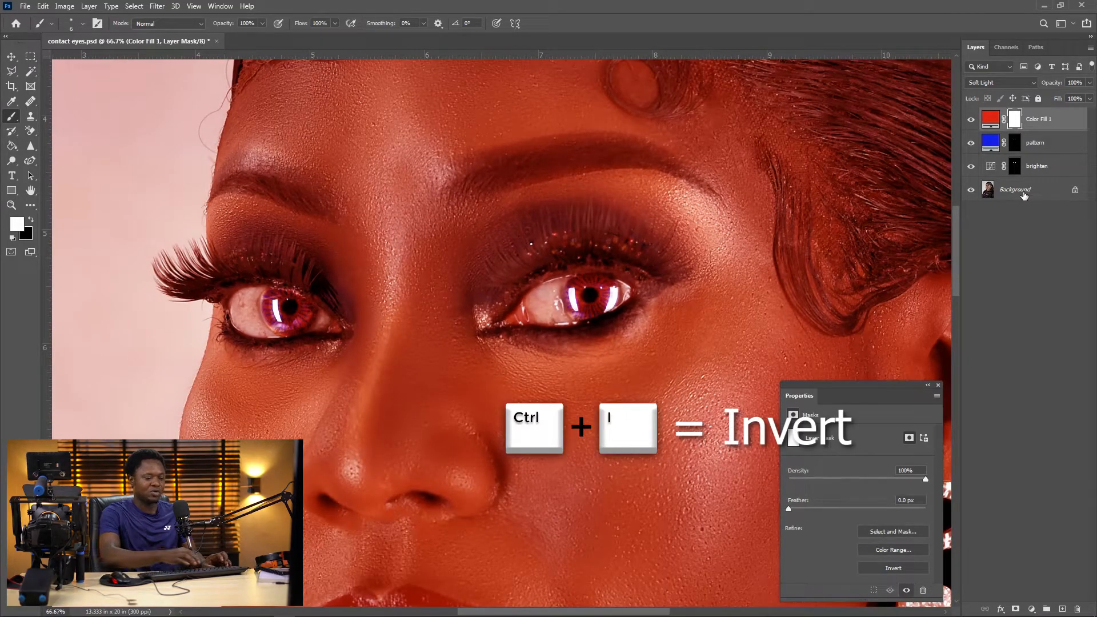
{"action": "key", "text": "ctrl+i"}
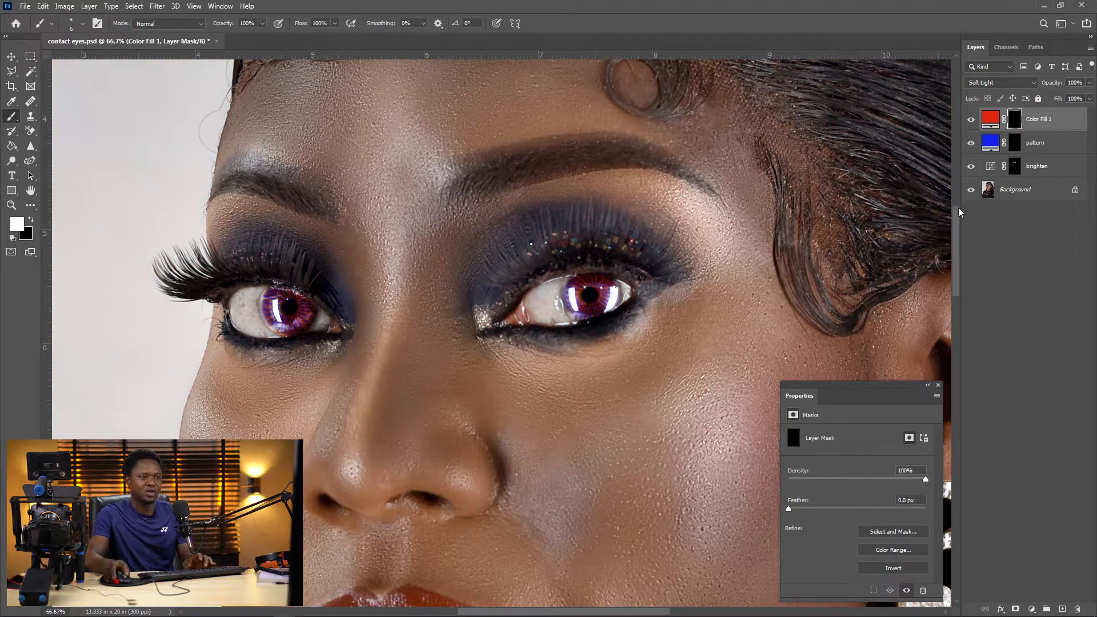
- Enlarge the brush to size 40, try painting the red tint onto the image's left iris, and undo the painting
{"action": "key", "text": "ctrl+plus"}
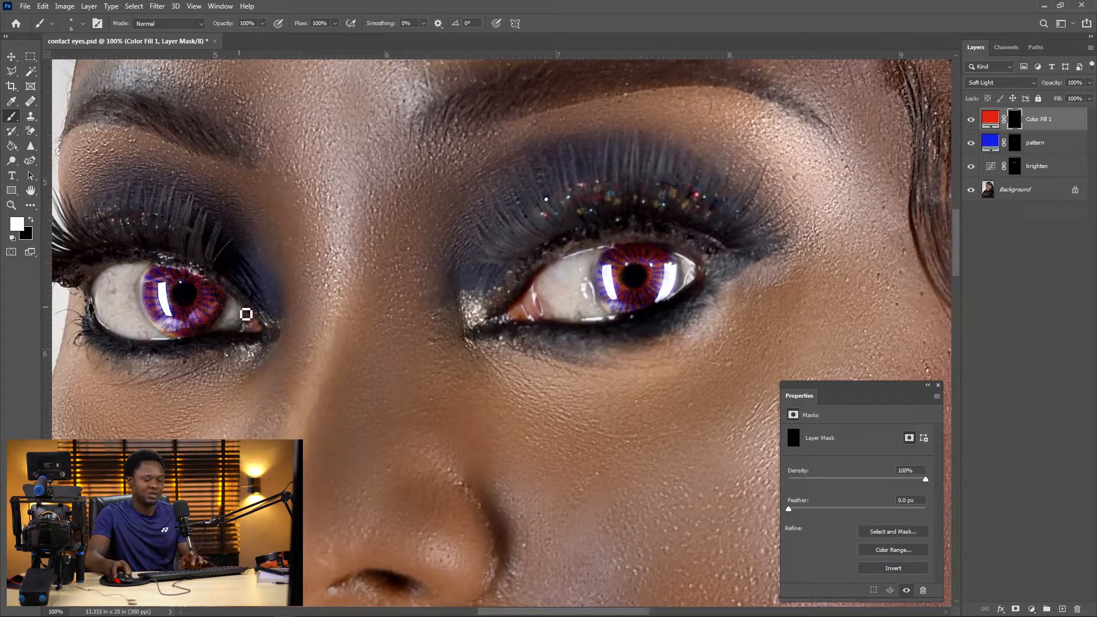
{"action": "key", "text": "bracketright"}
{"action": "key", "text": "bracketright"}
{"action": "key", "text": "bracketright"}
{"action": "key", "text": "bracketright"}
{"action": "key", "text": "bracketright"}
{"action": "key", "text": "bracketright"}
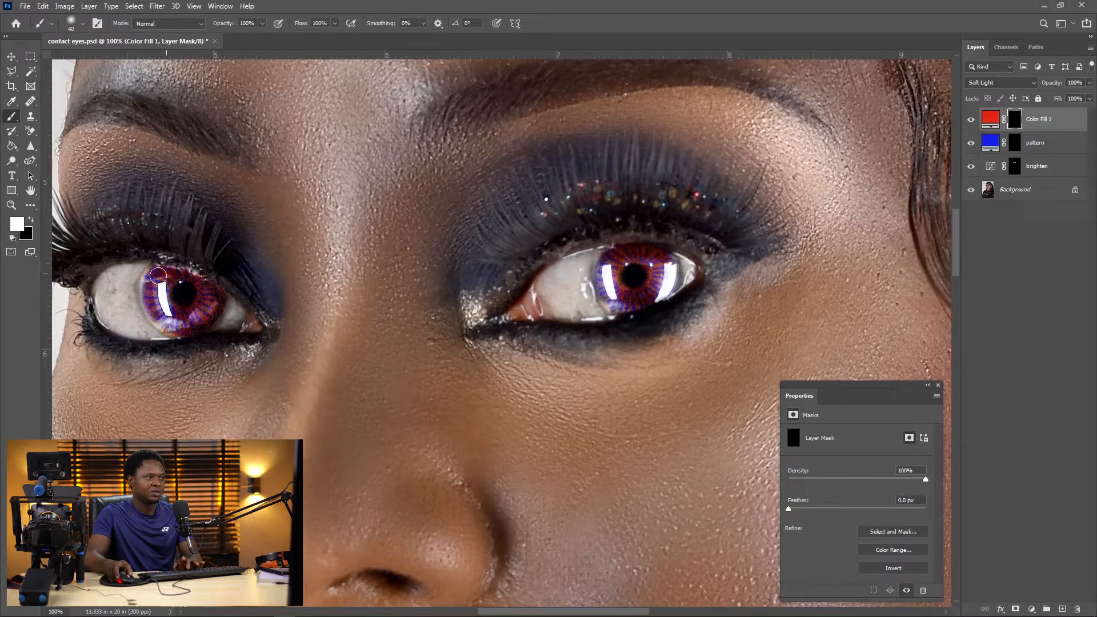
{"action": "mouse_move", "coordinate": [158, 276]}
{"action": "left_mouse_down"}
{"action": "mouse_move", "coordinate": [148, 299]}
{"action": "mouse_move", "coordinate": [179, 324]}
{"action": "left_mouse_up"}
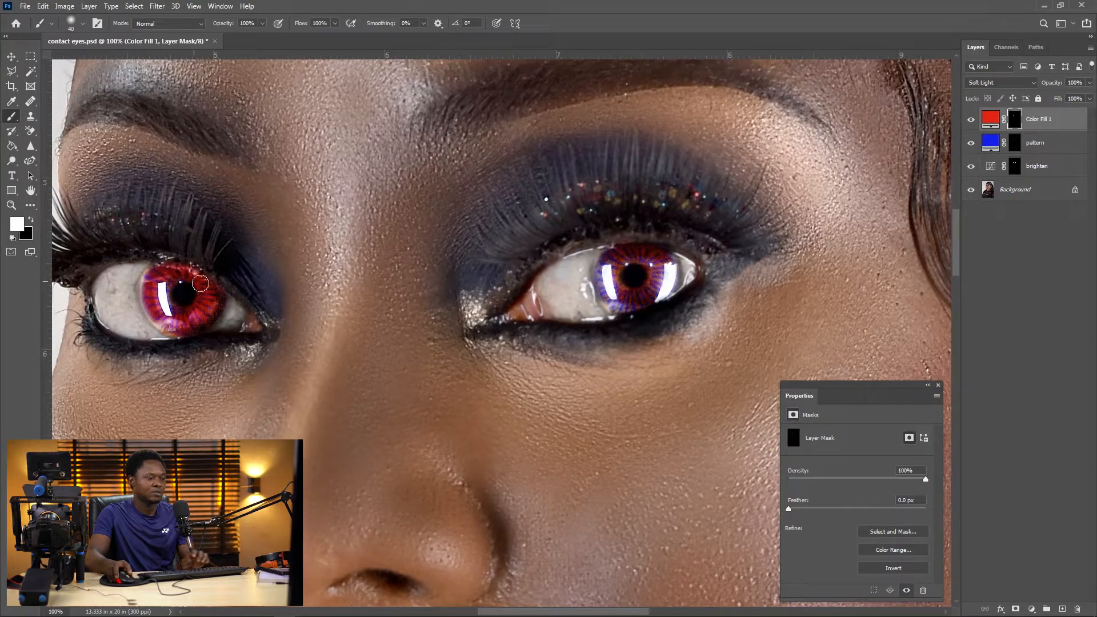
{"action": "key", "text": "ctrl+z"}
- Paint white on the red fill's mask over the image's left iris, reducing the brush to size 15 for the edges
{"action": "key", "text": "ctrl+plus"}
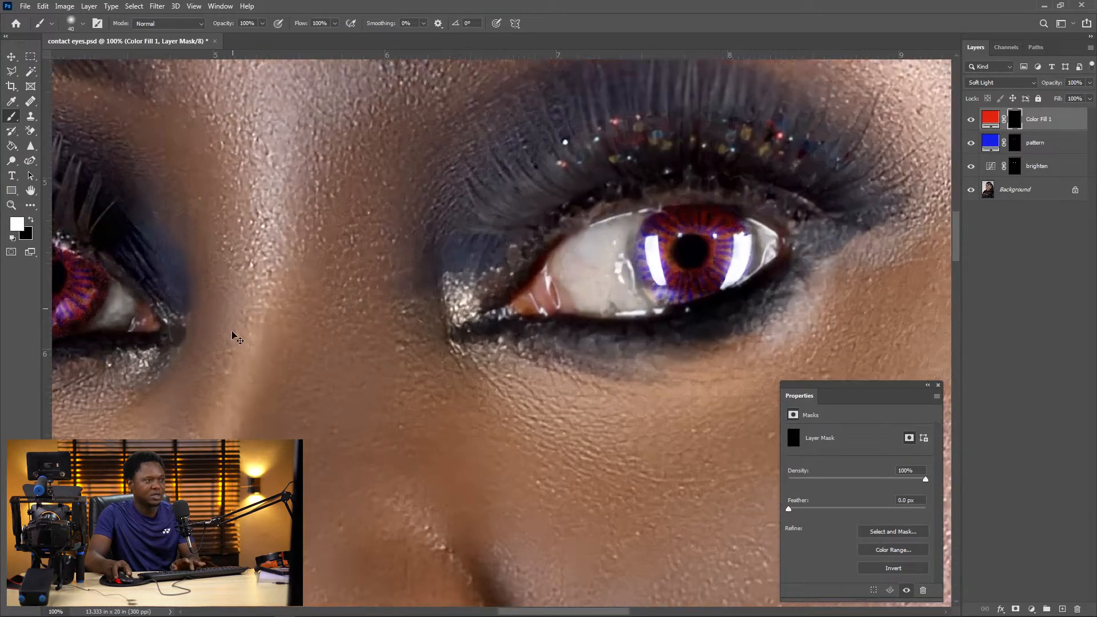
{"action": "left_click_drag", "start_coordinate": [207, 326], "coordinate": [541, 339]}
{"action": "left_click_drag", "start_coordinate": [194, 351], "coordinate": [376, 368]}
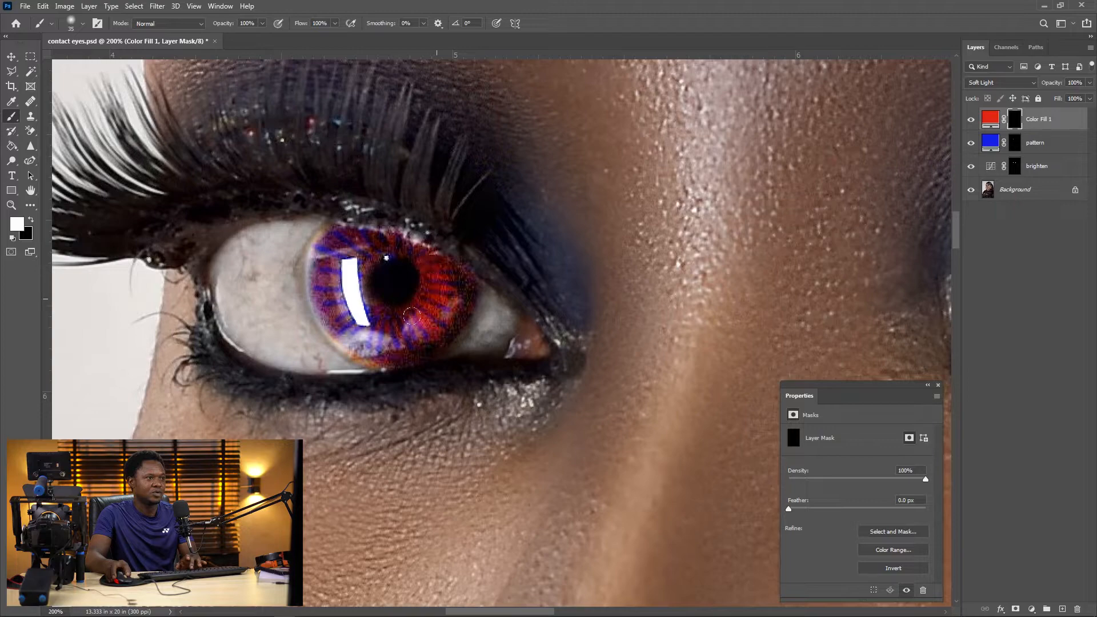
{"action": "mouse_move", "coordinate": [386, 328]}
{"action": "left_mouse_down"}
{"action": "mouse_move", "coordinate": [344, 314]}
{"action": "mouse_move", "coordinate": [341, 287]}
{"action": "mouse_move", "coordinate": [330, 311]}
{"action": "left_mouse_up"}
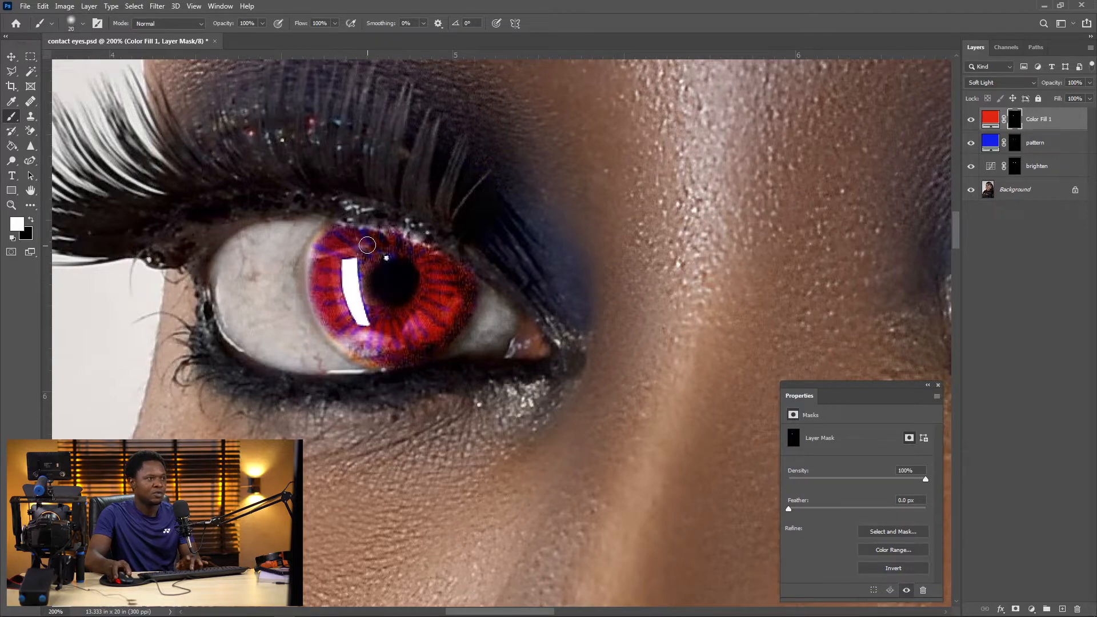
{"action": "key", "text": "bracketleft"}
{"action": "key", "text": "bracketleft"}
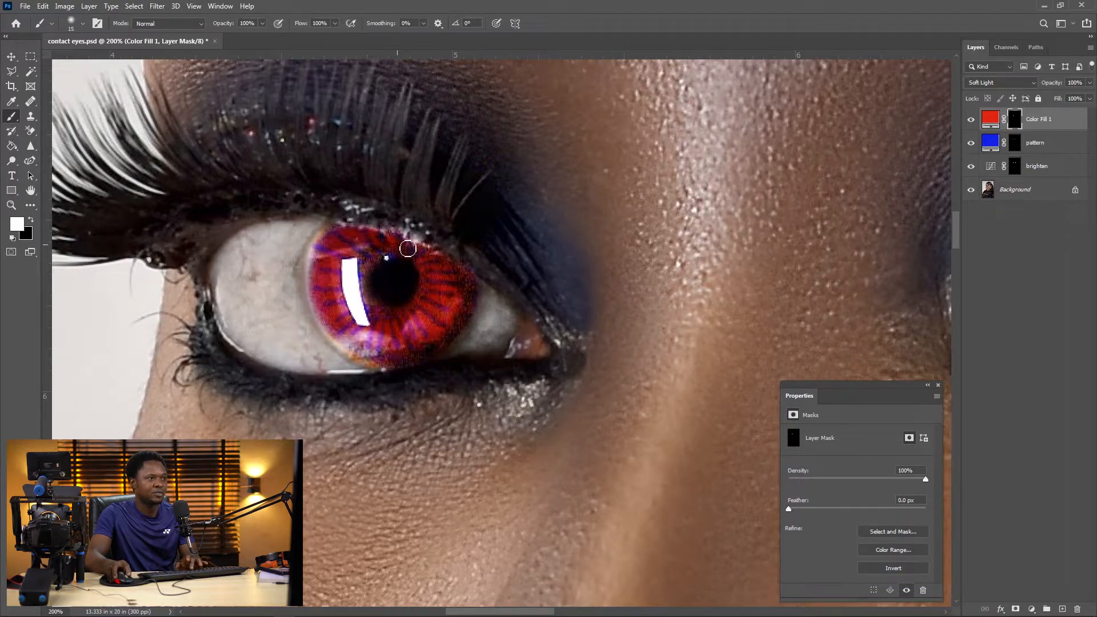
{"action": "mouse_move", "coordinate": [467, 312]}
{"action": "left_mouse_down"}
{"action": "mouse_move", "coordinate": [419, 352]}
{"action": "mouse_move", "coordinate": [360, 345]}
{"action": "mouse_move", "coordinate": [372, 358]}
{"action": "mouse_move", "coordinate": [333, 327]}
{"action": "left_mouse_up"}
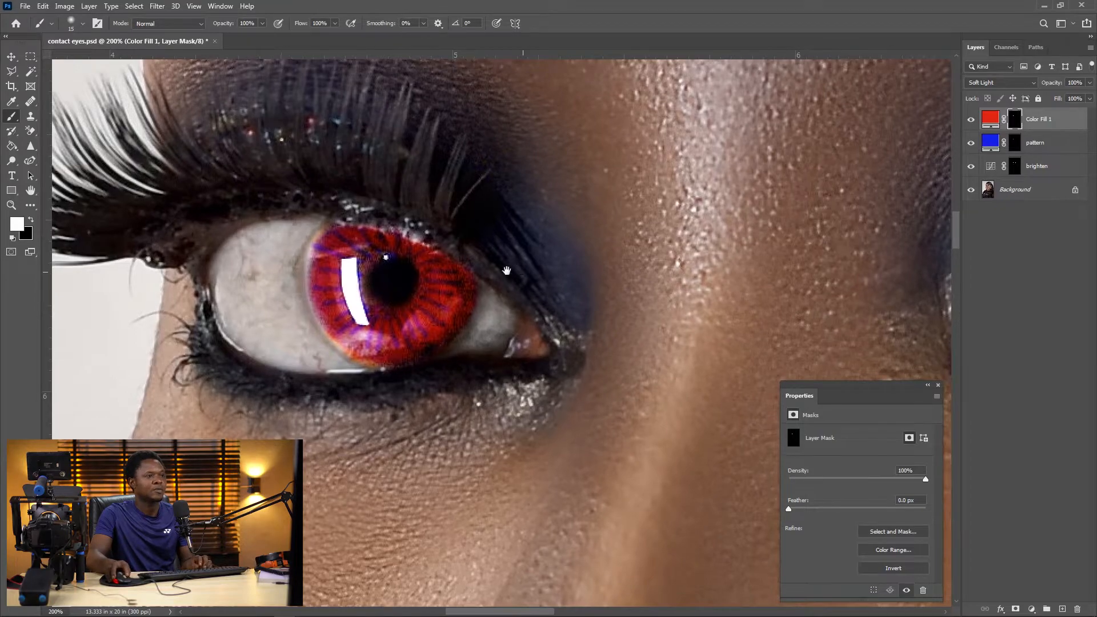
- Paint white on the red fill's mask over the image's right iris with the brush enlarged to size 25
{"action": "left_click_drag", "start_coordinate": [506, 270], "coordinate": [402, 294]}
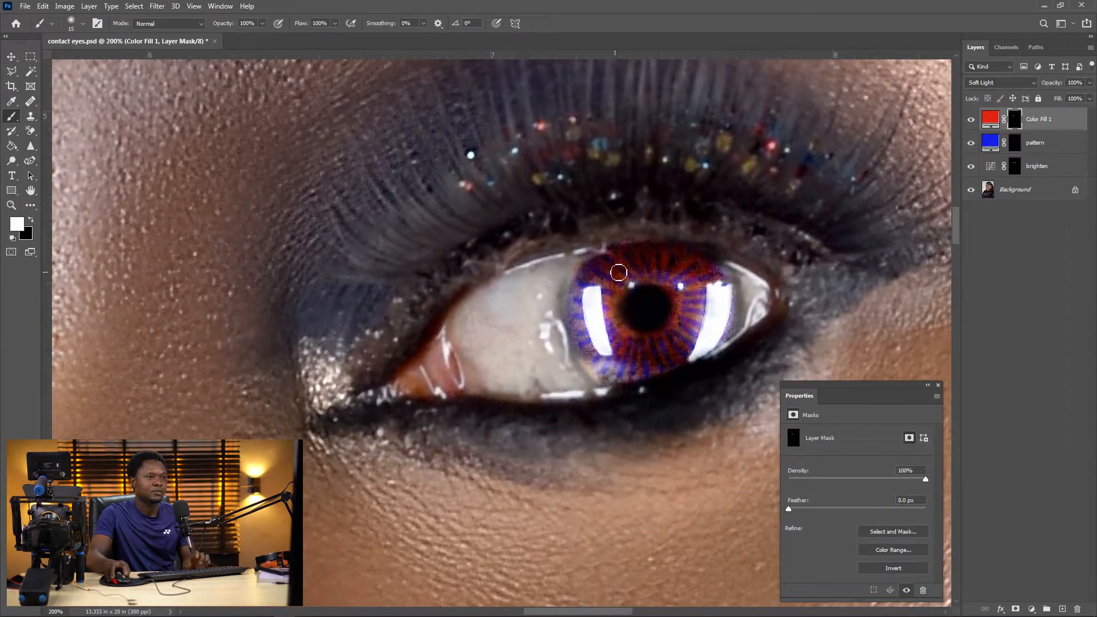
{"action": "key", "text": "bracketright"}
{"action": "mouse_move", "coordinate": [619, 272]}
{"action": "left_mouse_down"}
{"action": "mouse_move", "coordinate": [581, 288]}
{"action": "mouse_move", "coordinate": [602, 265]}
{"action": "mouse_move", "coordinate": [587, 288]}
{"action": "mouse_move", "coordinate": [588, 327]}
{"action": "mouse_move", "coordinate": [583, 295]}
{"action": "mouse_move", "coordinate": [580, 321]}
{"action": "left_mouse_up"}
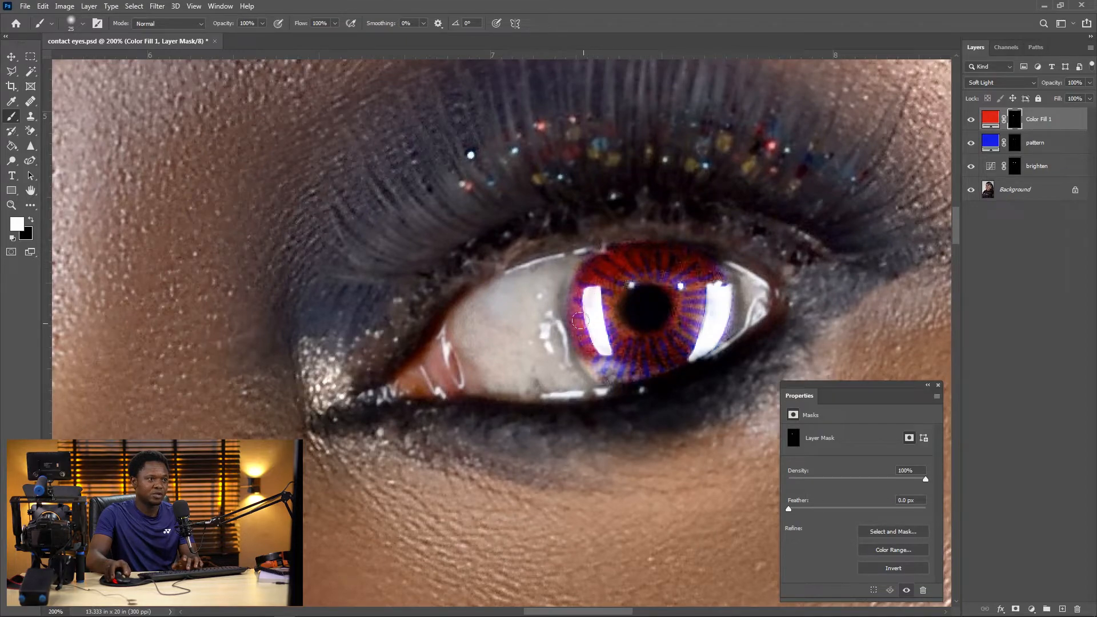
{"action": "mouse_move", "coordinate": [597, 357]}
{"action": "left_mouse_down"}
{"action": "mouse_move", "coordinate": [620, 370]}
{"action": "mouse_move", "coordinate": [710, 334]}
{"action": "mouse_move", "coordinate": [729, 300]}
{"action": "mouse_move", "coordinate": [720, 278]}
{"action": "mouse_move", "coordinate": [724, 286]}
{"action": "mouse_move", "coordinate": [681, 258]}
{"action": "mouse_move", "coordinate": [615, 264]}
{"action": "mouse_move", "coordinate": [692, 293]}
{"action": "mouse_move", "coordinate": [689, 282]}
{"action": "mouse_move", "coordinate": [707, 339]}
{"action": "mouse_move", "coordinate": [698, 287]}
{"action": "mouse_move", "coordinate": [702, 318]}
{"action": "mouse_move", "coordinate": [718, 290]}
{"action": "mouse_move", "coordinate": [681, 337]}
{"action": "mouse_move", "coordinate": [680, 318]}
{"action": "mouse_move", "coordinate": [660, 345]}
{"action": "mouse_move", "coordinate": [617, 338]}
{"action": "mouse_move", "coordinate": [600, 298]}
{"action": "mouse_move", "coordinate": [617, 267]}
{"action": "mouse_move", "coordinate": [631, 267]}
{"action": "mouse_move", "coordinate": [610, 279]}
{"action": "mouse_move", "coordinate": [642, 267]}
{"action": "mouse_move", "coordinate": [674, 281]}
{"action": "mouse_move", "coordinate": [657, 264]}
{"action": "mouse_move", "coordinate": [582, 289]}
{"action": "left_mouse_up"}
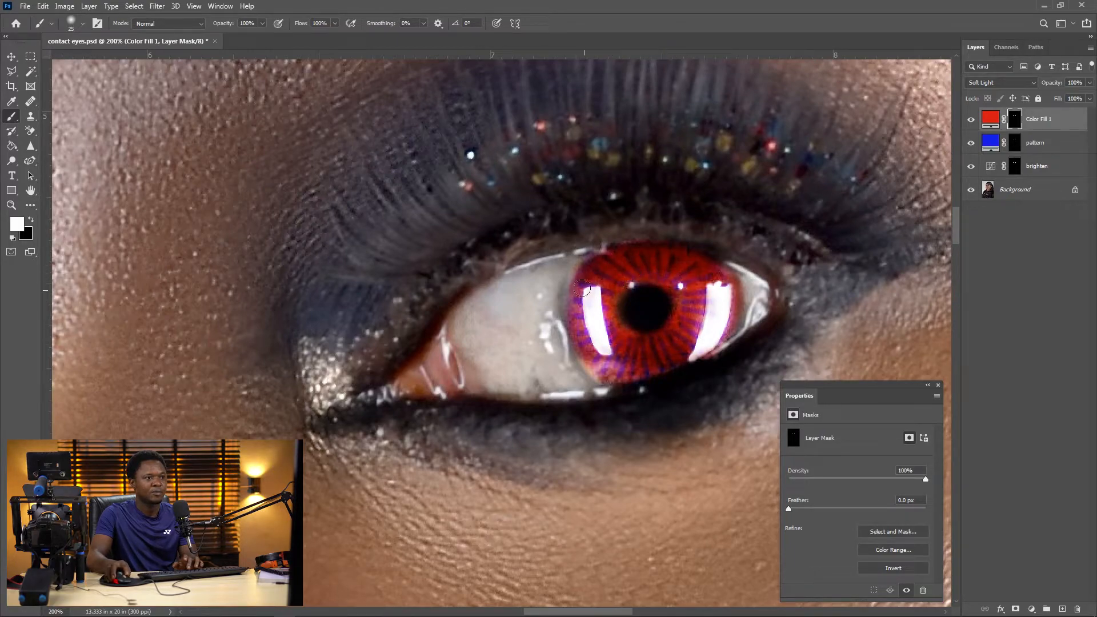
{"action": "left_click_drag", "start_coordinate": [602, 364], "coordinate": [594, 364]}
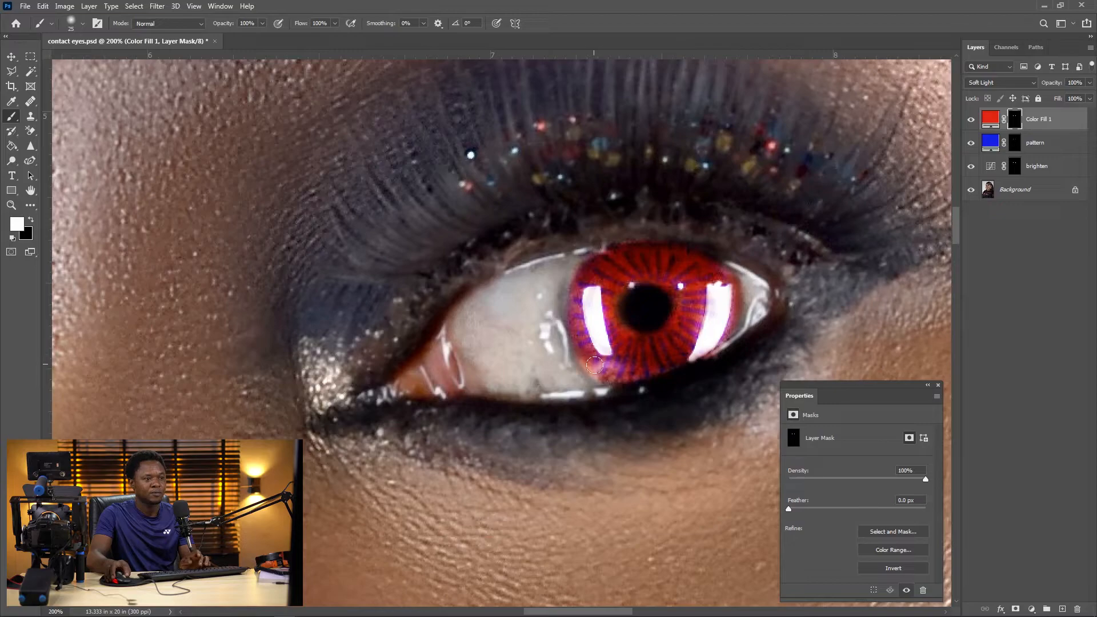
- Examine how the red-tinted irises look in close-up and in the whole portrait
{"action": "key", "text": "ctrl+minus"}
{"action": "key", "text": "ctrl+minus"}
{"action": "key", "text": "ctrl+minus"}
{"action": "key", "text": "ctrl+minus"}
{"action": "key", "text": "ctrl+minus"}
{"action": "key", "text": "ctrl+minus"}
{"action": "key", "text": "ctrl+minus"}
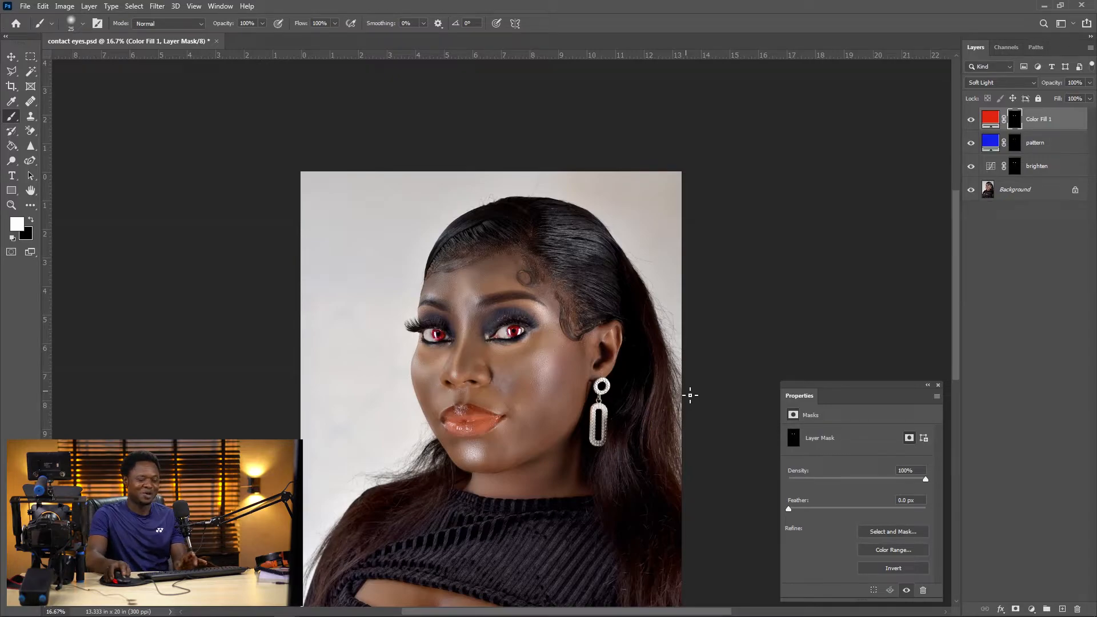
{"action": "key", "text": "ctrl+plus"}
{"action": "key", "text": "ctrl+plus"}
{"action": "key", "text": "ctrl+plus"}
{"action": "key", "text": "ctrl+plus"}
{"action": "key", "text": "ctrl+plus"}
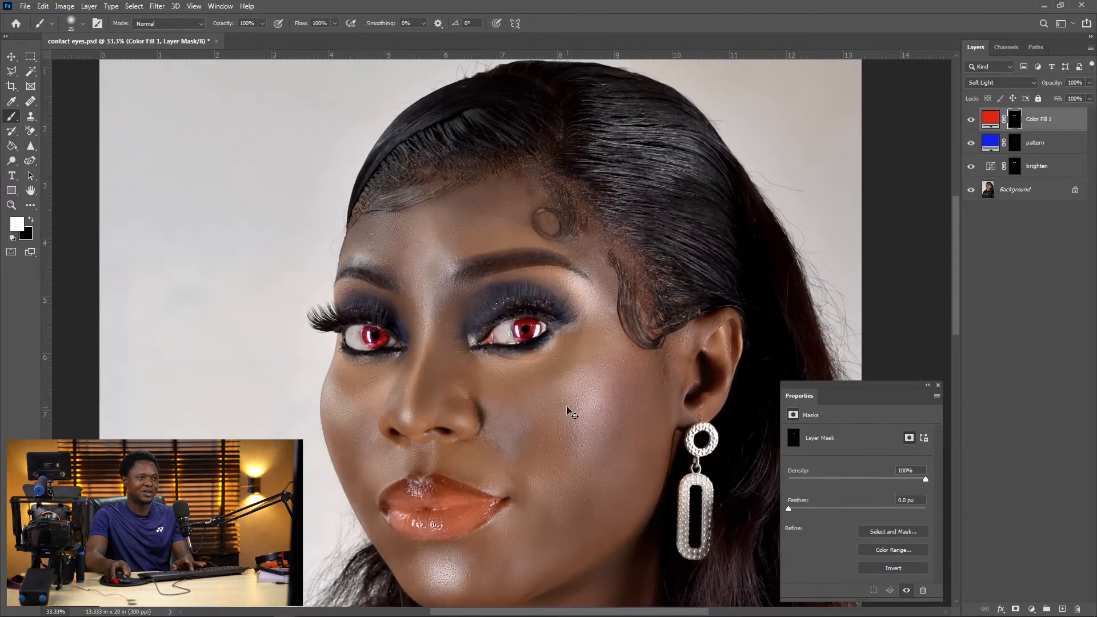
{"action": "key", "text": "ctrl+plus"}
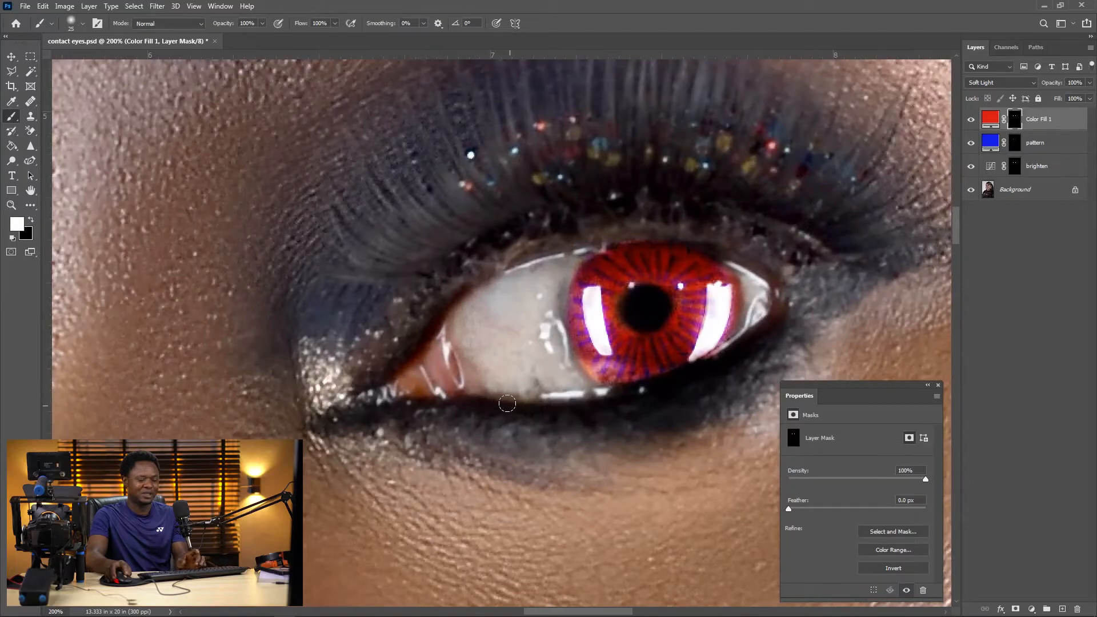
{"action": "key", "text": "ctrl+minus"}
{"action": "key", "text": "ctrl+minus"}
{"action": "key", "text": "ctrl+minus"}
{"action": "key", "text": "ctrl+minus"}
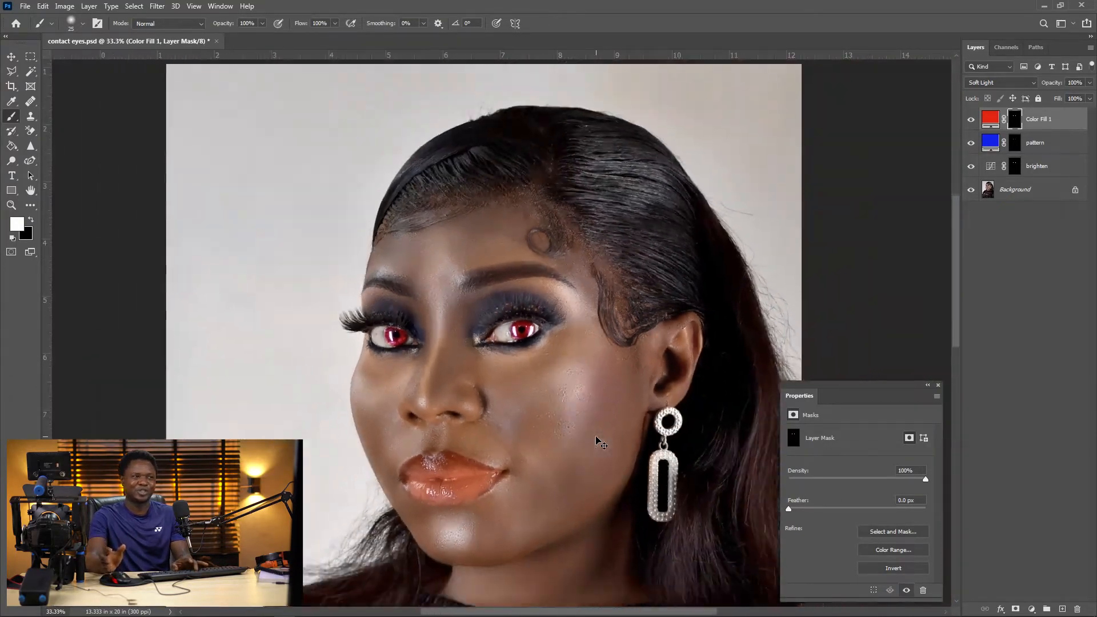
{"action": "key", "text": "ctrl+minus"}
{"action": "key", "text": "ctrl+minus"}
{"action": "key", "text": "ctrl+plus"}
{"action": "key", "text": "ctrl+plus"}
{"action": "key", "text": "ctrl+plus"}
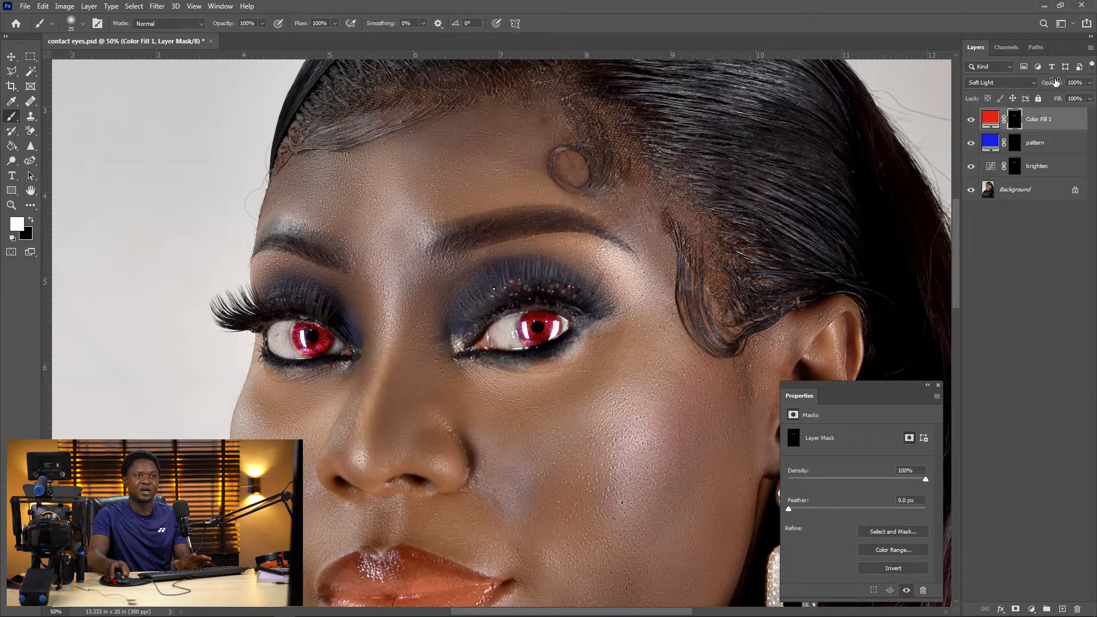
- Lower the red fill layer's opacity to 67% and the pattern layer's opacity to 72%
{"action": "left_click_drag", "start_coordinate": [1054, 84], "coordinate": [1033, 86]}
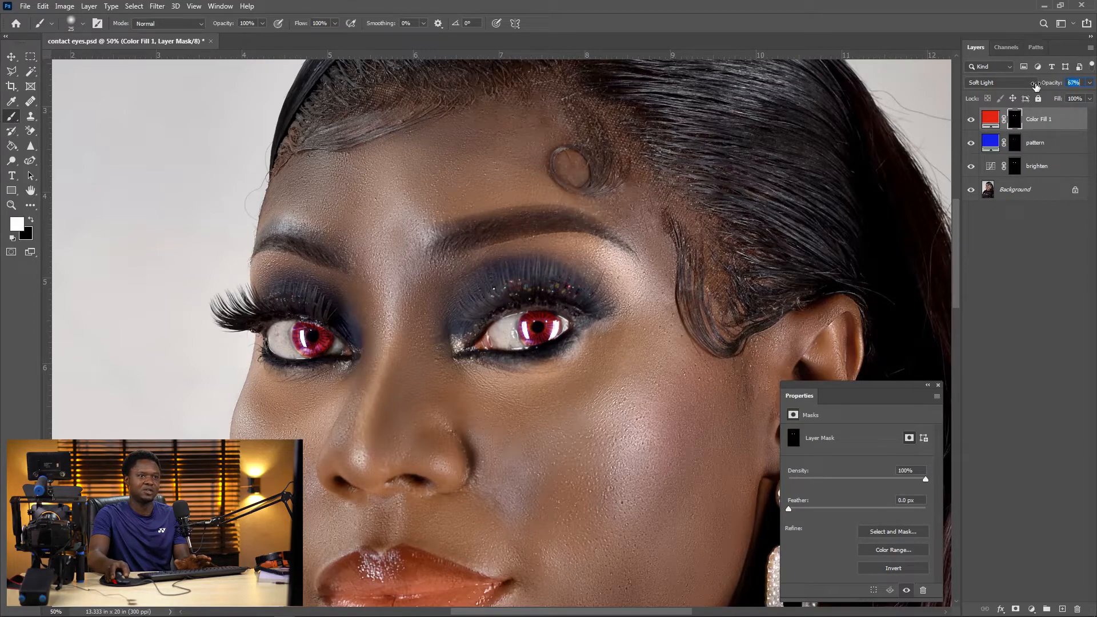
{"action": "left_click", "coordinate": [1032, 148]}
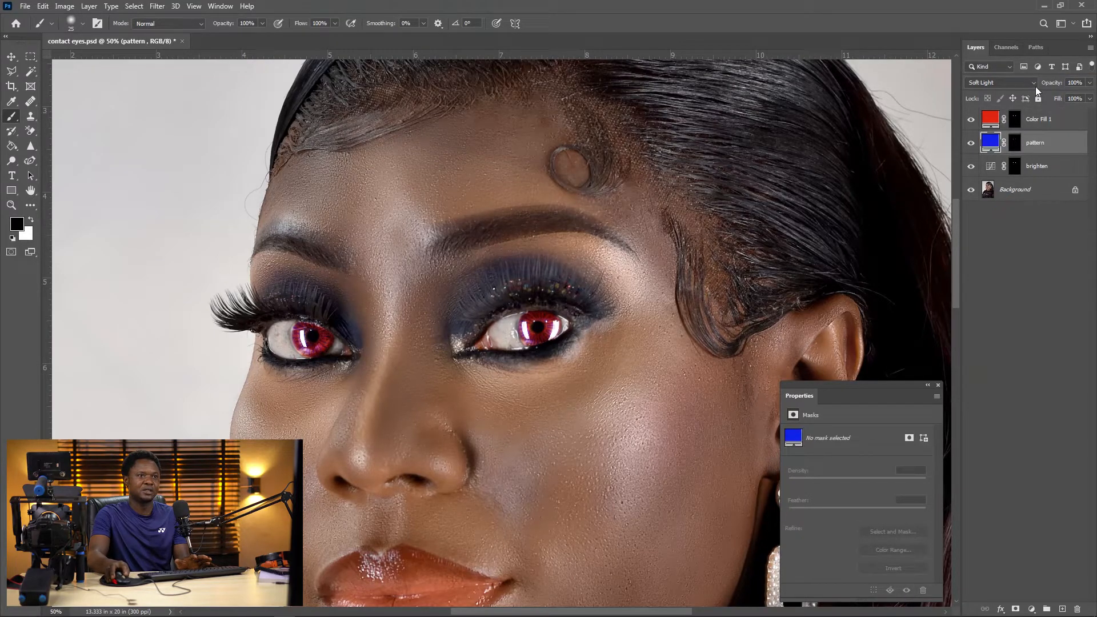
{"action": "left_click_drag", "start_coordinate": [1051, 87], "coordinate": [1039, 86]}
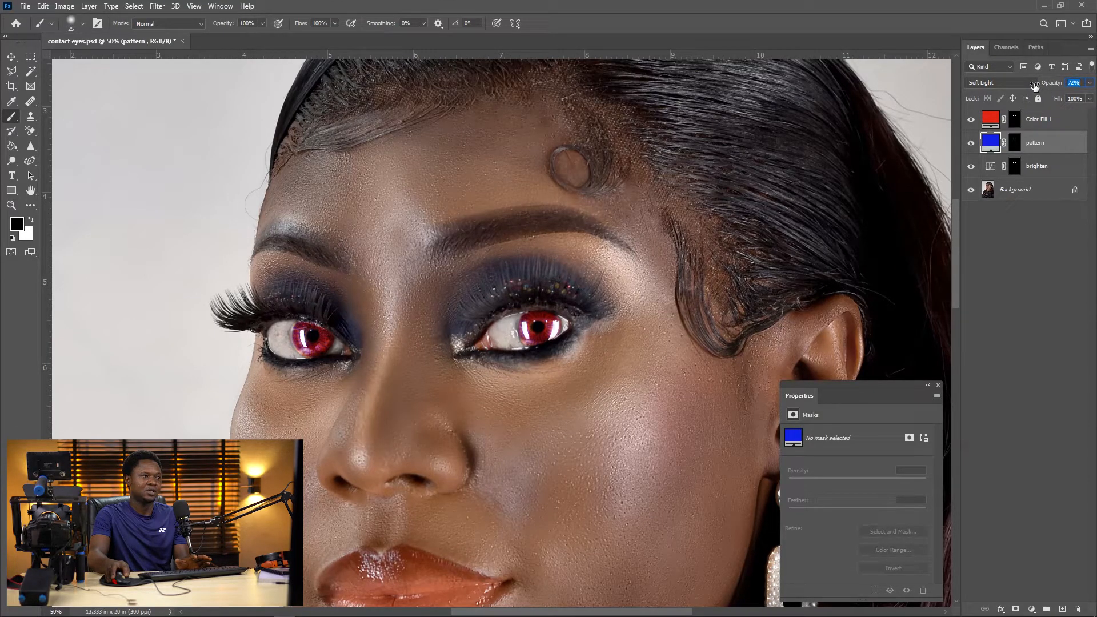
{"action": "key", "text": "ctrl+plus"}
{"action": "key", "text": "ctrl+plus"}
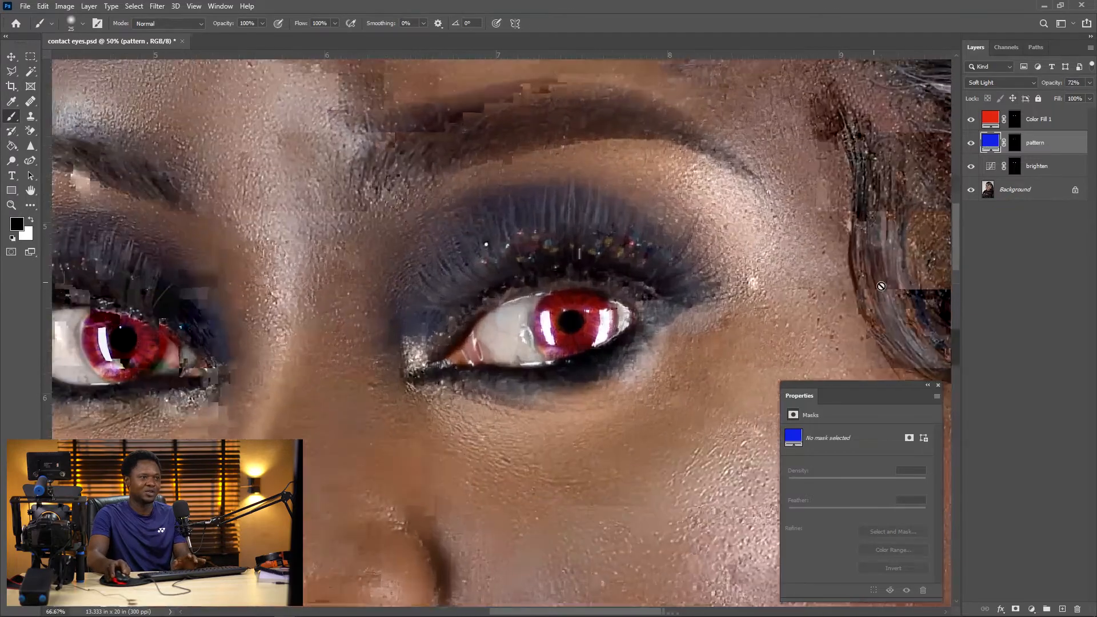
{"action": "left_click_drag", "start_coordinate": [635, 345], "coordinate": [739, 297]}
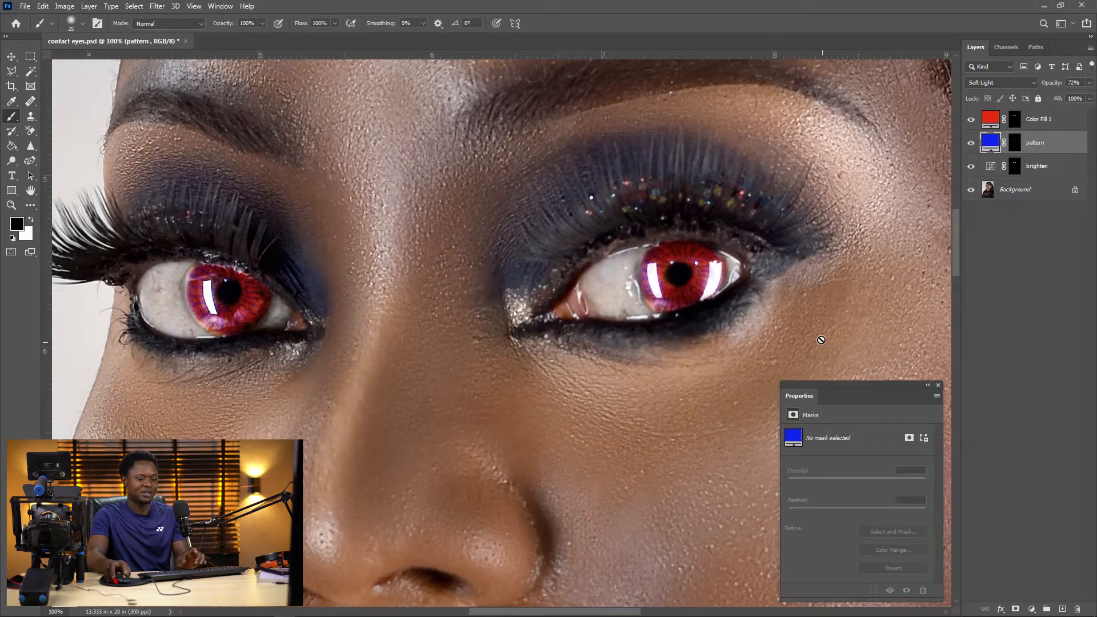
{"action": "key", "text": "ctrl+minus"}
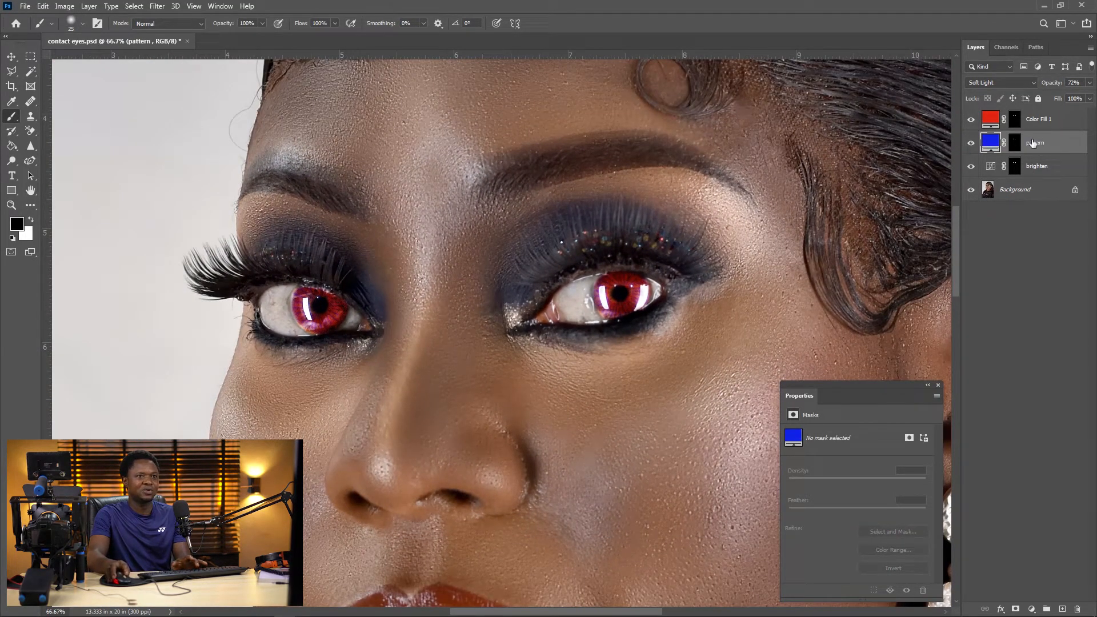
- Lower the brighten layer's opacity to 81% and check the eyes in the whole portrait
{"action": "left_click", "coordinate": [1016, 167]}
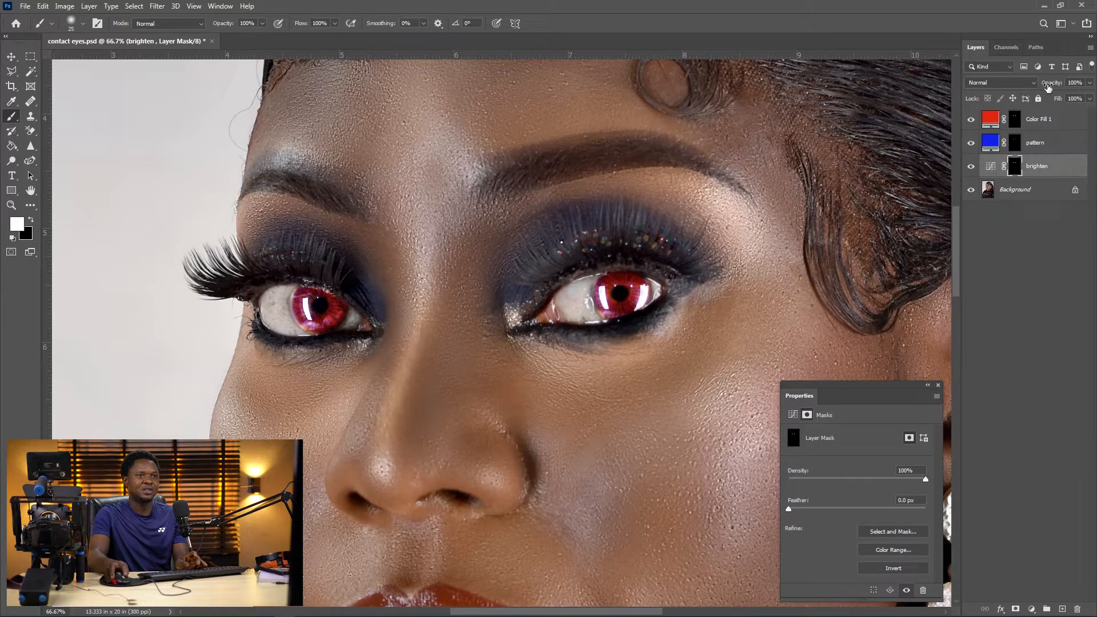
{"action": "left_click_drag", "start_coordinate": [1047, 87], "coordinate": [1041, 84]}
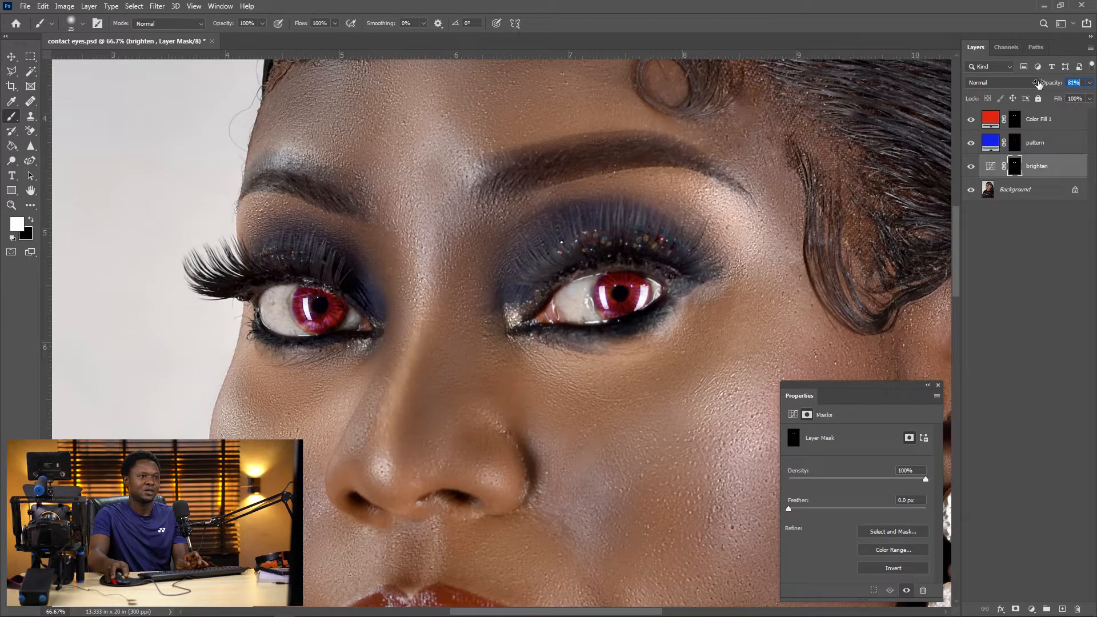
{"action": "scroll", "coordinate": [763, 319], "scroll_direction": "down", "scroll_amount": 4}
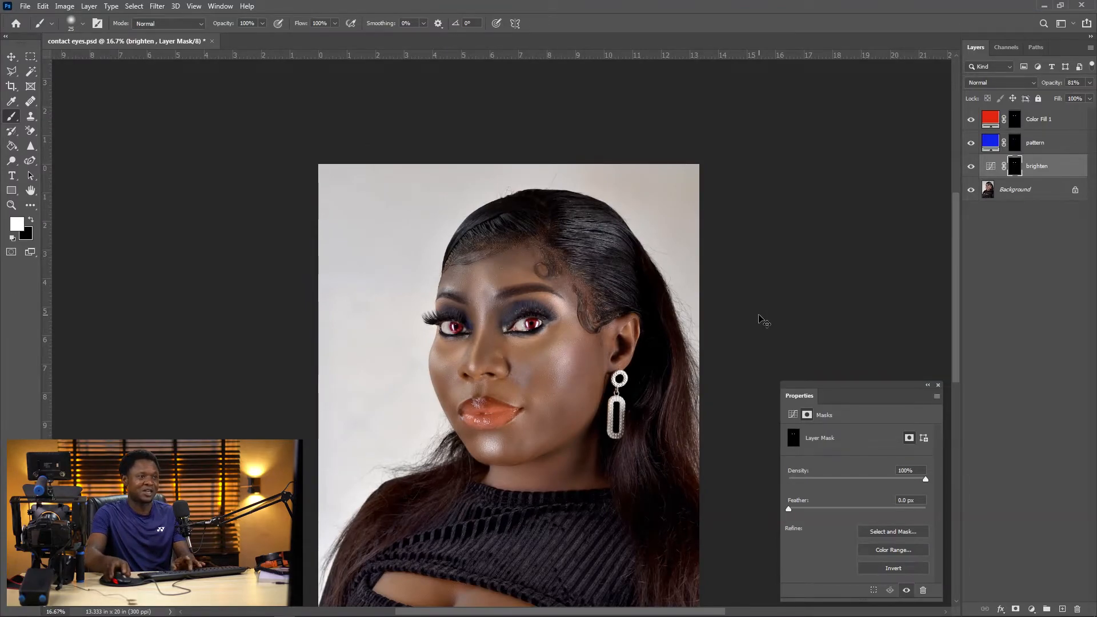
{"action": "scroll", "coordinate": [759, 318], "scroll_direction": "up", "scroll_amount": 2}
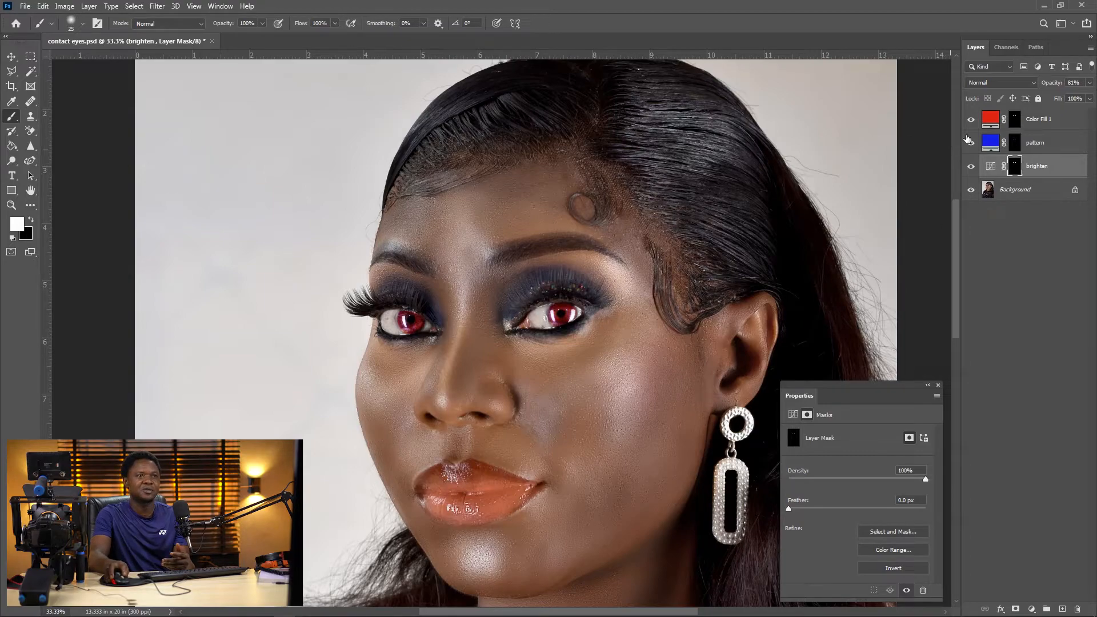
- Open the Color Fill 1 layer's colour for editing and try blue 1357d3, then lime green 84d313 on the irises
{"action": "left_click", "coordinate": [990, 119]}
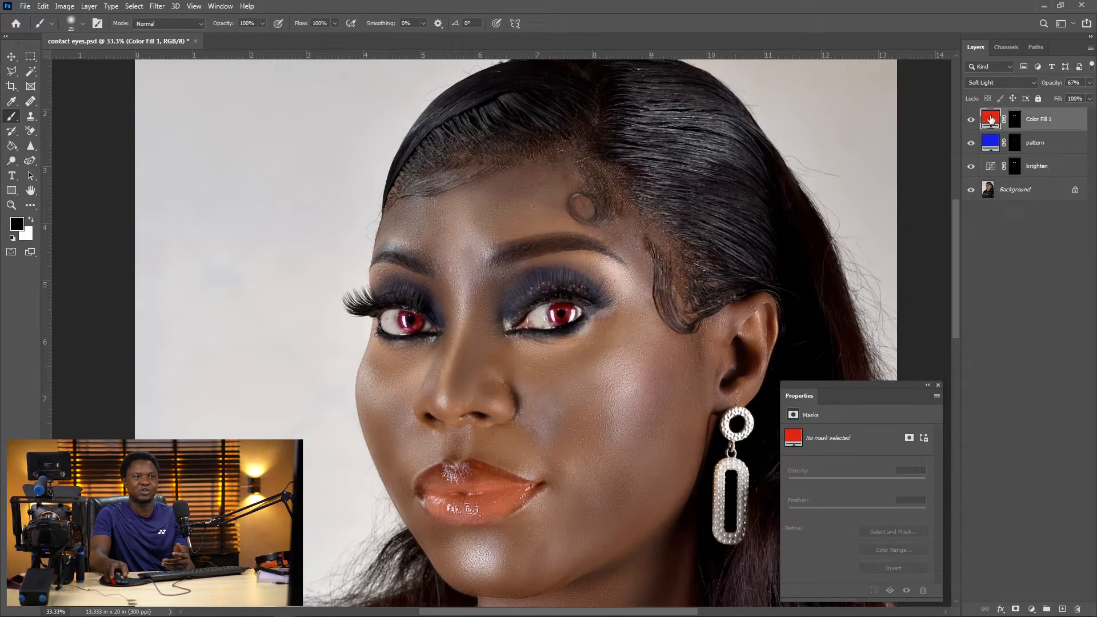
{"action": "double_click", "coordinate": [990, 119]}
{"action": "left_click_drag", "start_coordinate": [859, 252], "coordinate": [911, 246]}
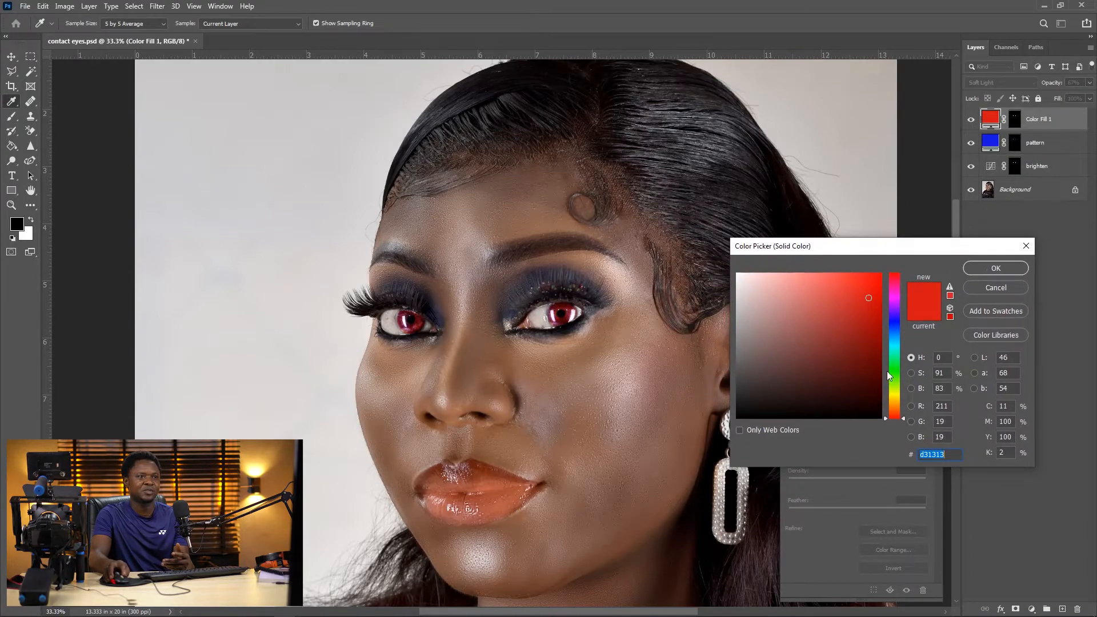
{"action": "left_click_drag", "start_coordinate": [904, 422], "coordinate": [906, 331]}
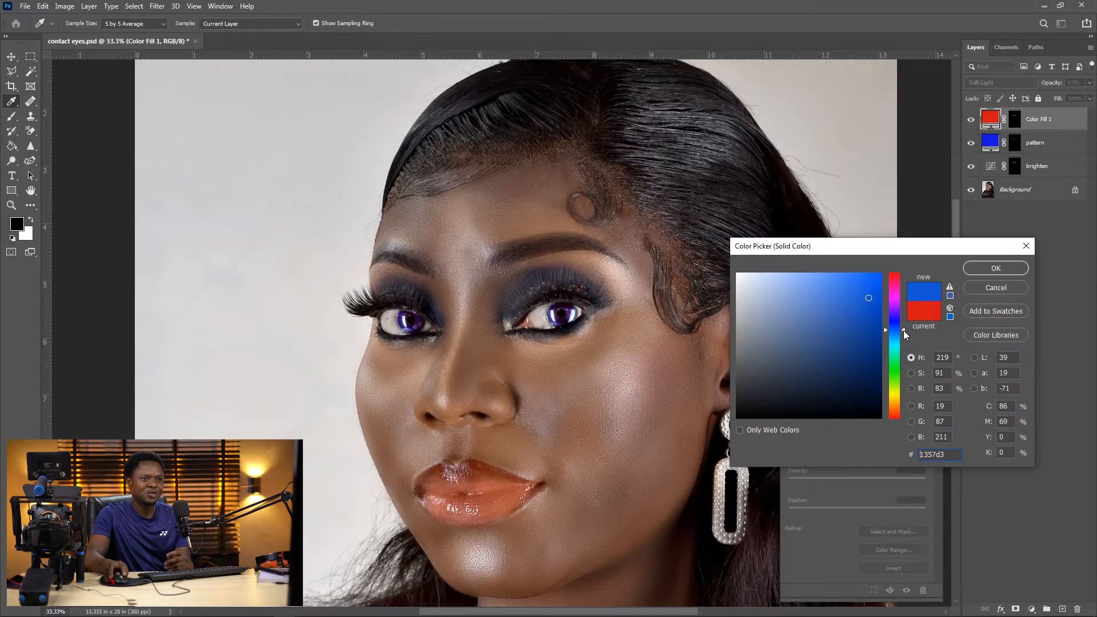
{"action": "left_click_drag", "start_coordinate": [903, 330], "coordinate": [897, 384]}
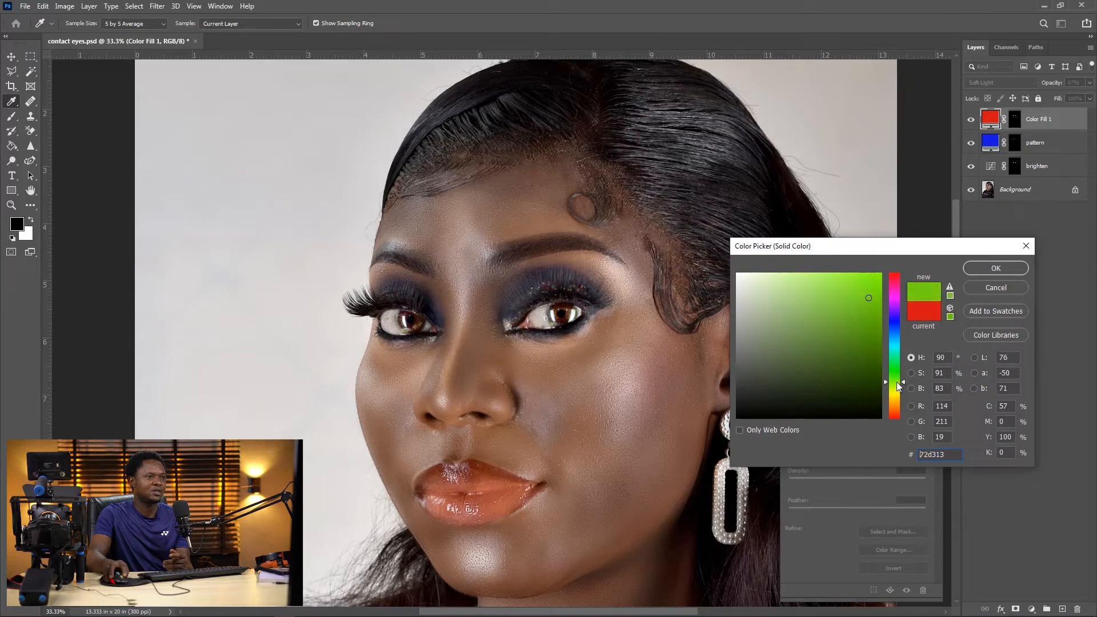
{"action": "left_click_drag", "start_coordinate": [897, 381], "coordinate": [896, 383]}
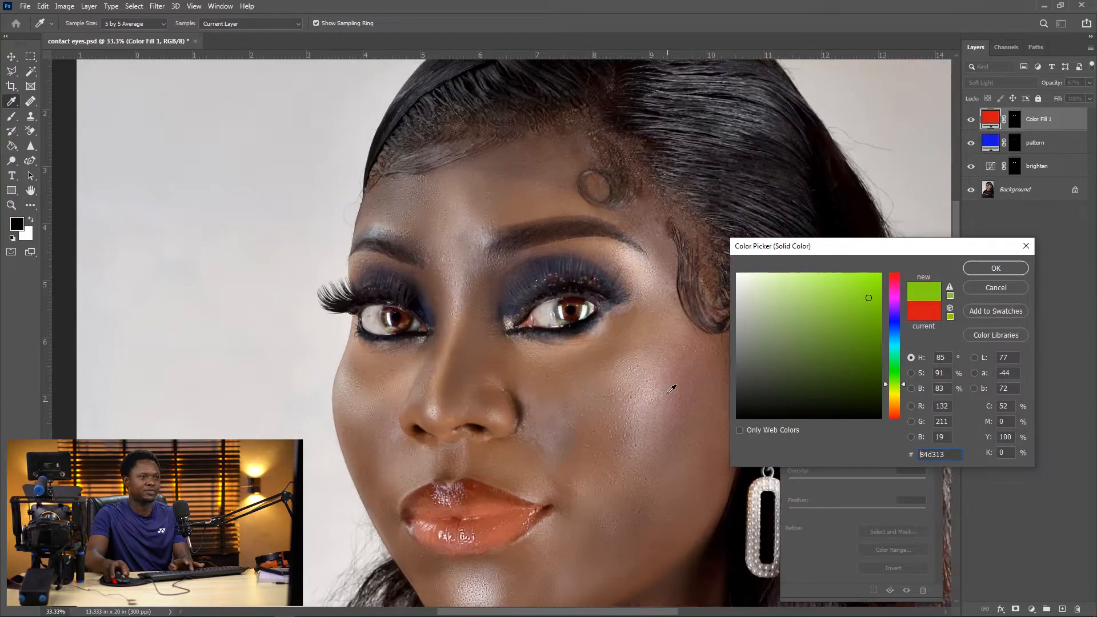
- Try green 13d345 as the fill colour and check the irises in close-up and in the whole portrait
{"action": "key", "text": "ctrl+plus"}
{"action": "key", "text": "ctrl+plus"}
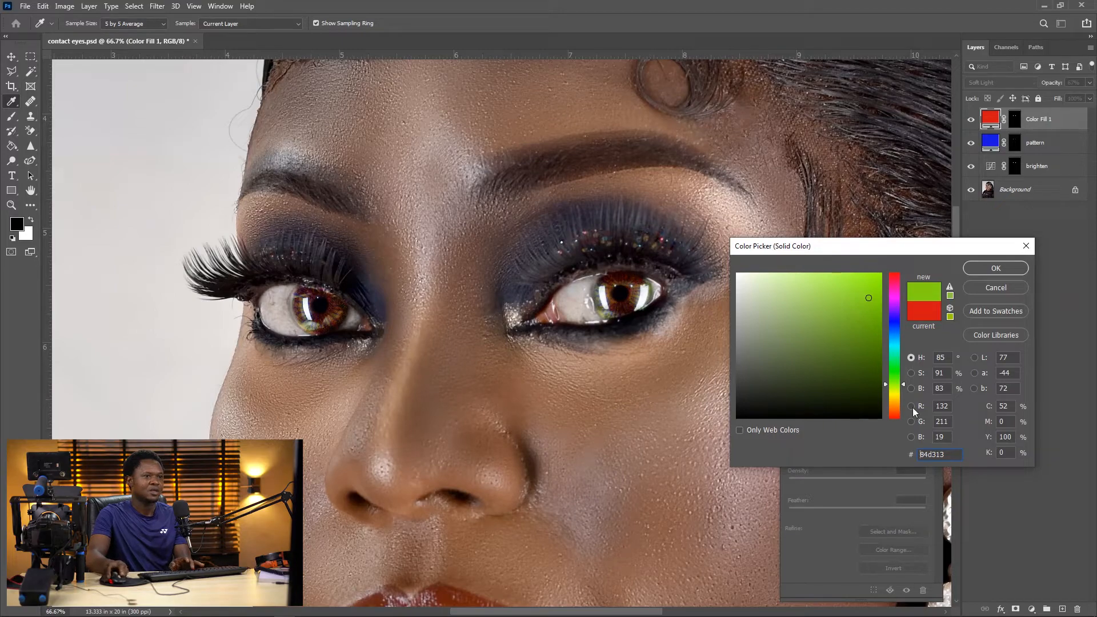
{"action": "mouse_move", "coordinate": [904, 385]}
{"action": "left_mouse_down"}
{"action": "mouse_move", "coordinate": [903, 410]}
{"action": "mouse_move", "coordinate": [904, 345]}
{"action": "mouse_move", "coordinate": [903, 364]}
{"action": "left_mouse_up"}
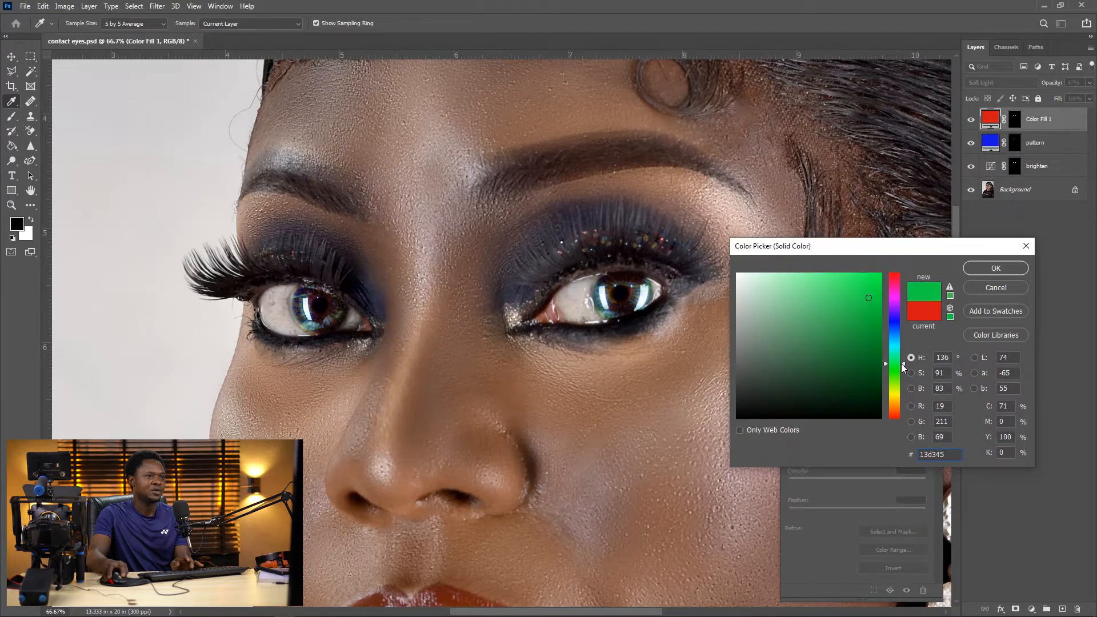
{"action": "key", "text": "ctrl+minus"}
{"action": "key", "text": "ctrl+minus"}
{"action": "key", "text": "ctrl+minus"}
{"action": "key", "text": "ctrl+minus"}
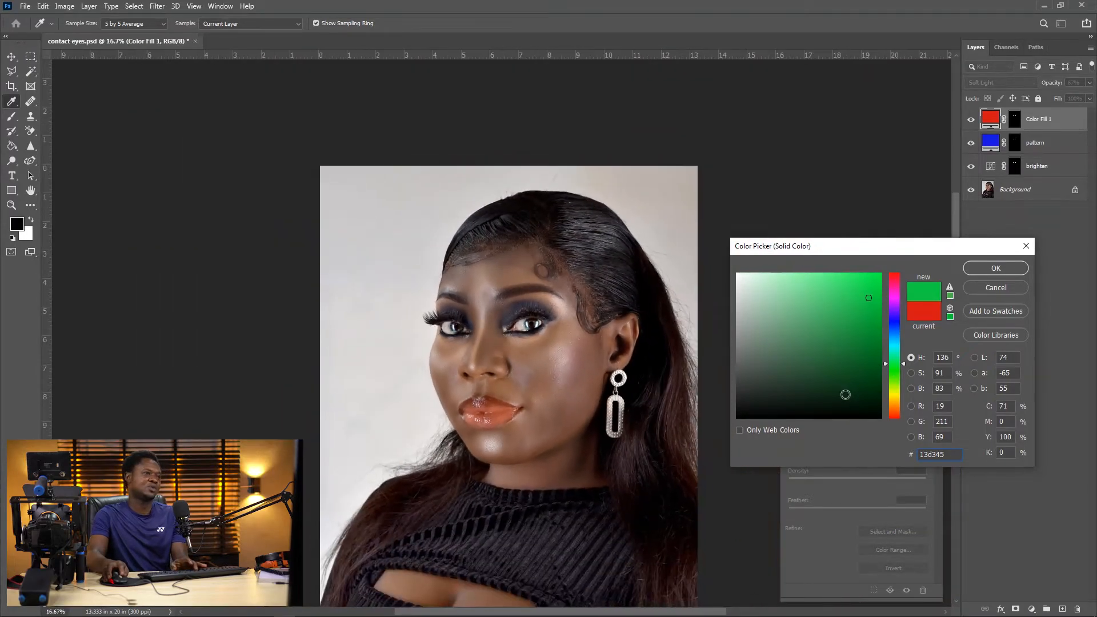
{"action": "key", "text": "ctrl+minus"}
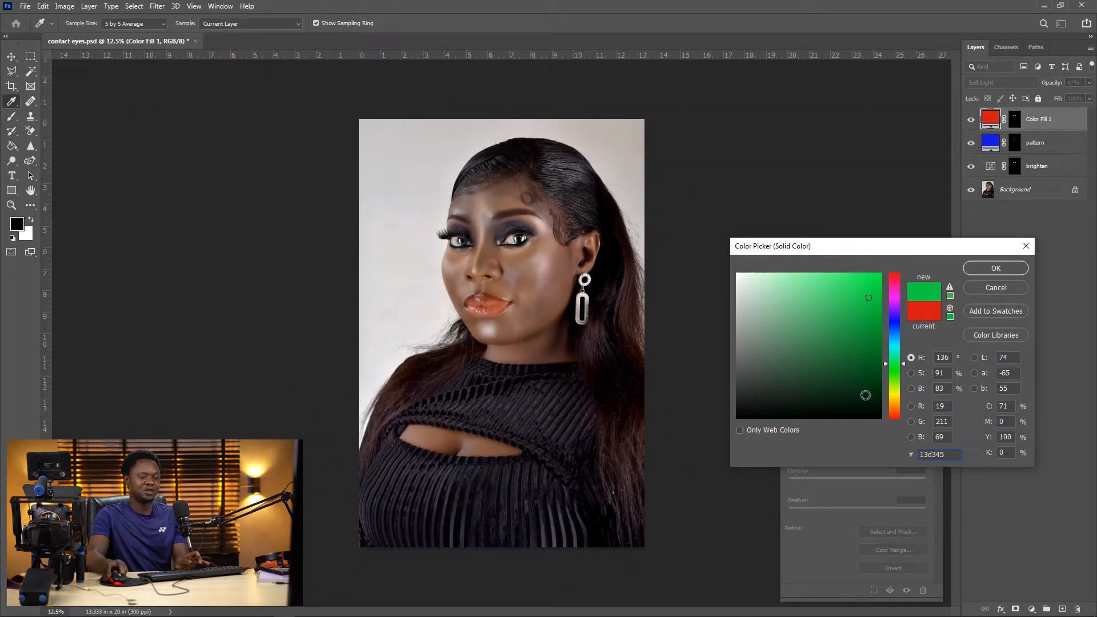
{"action": "key", "text": "ctrl+plus"}
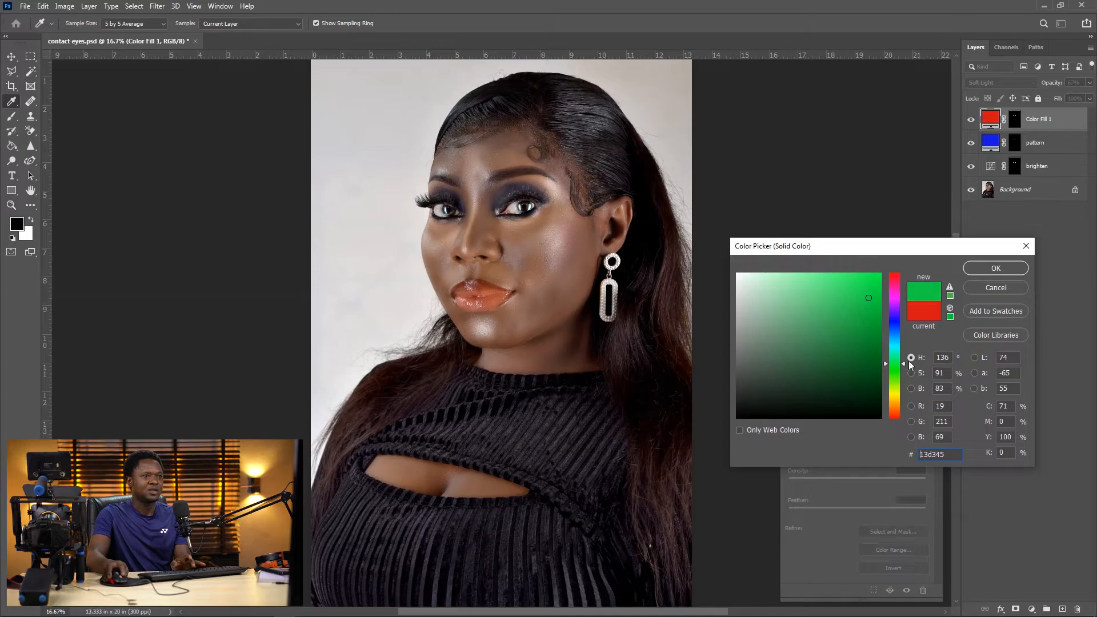
- Try cyan 13d3d1 as the fill colour and check the irises in close-up
{"action": "left_click_drag", "start_coordinate": [904, 367], "coordinate": [903, 346]}
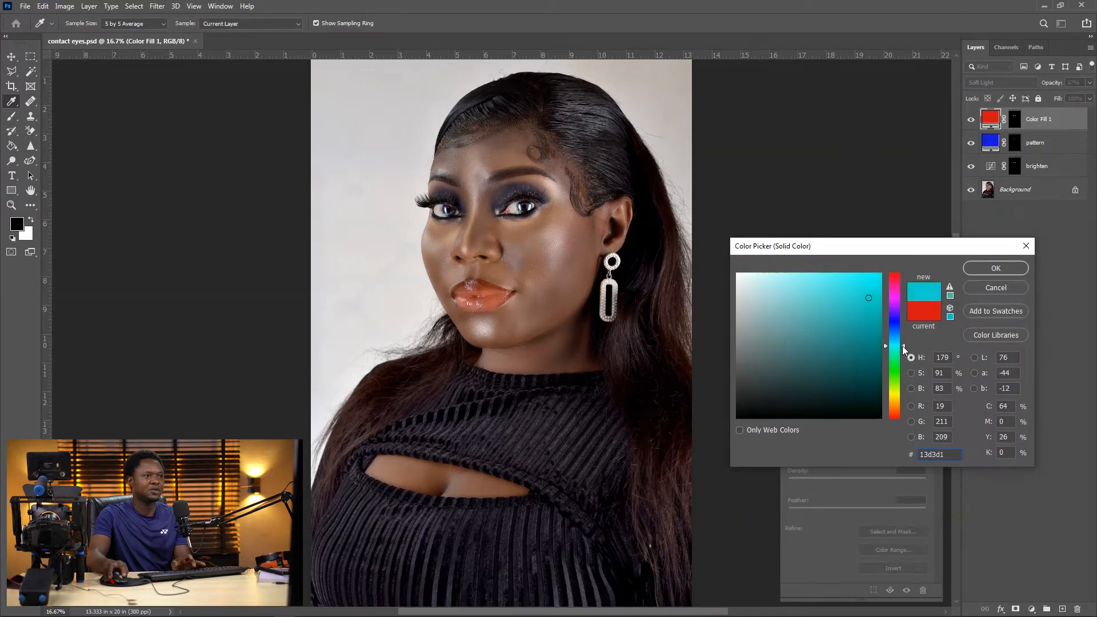
{"action": "key", "text": "ctrl+plus"}
{"action": "key", "text": "ctrl+plus"}
{"action": "key", "text": "ctrl+plus"}
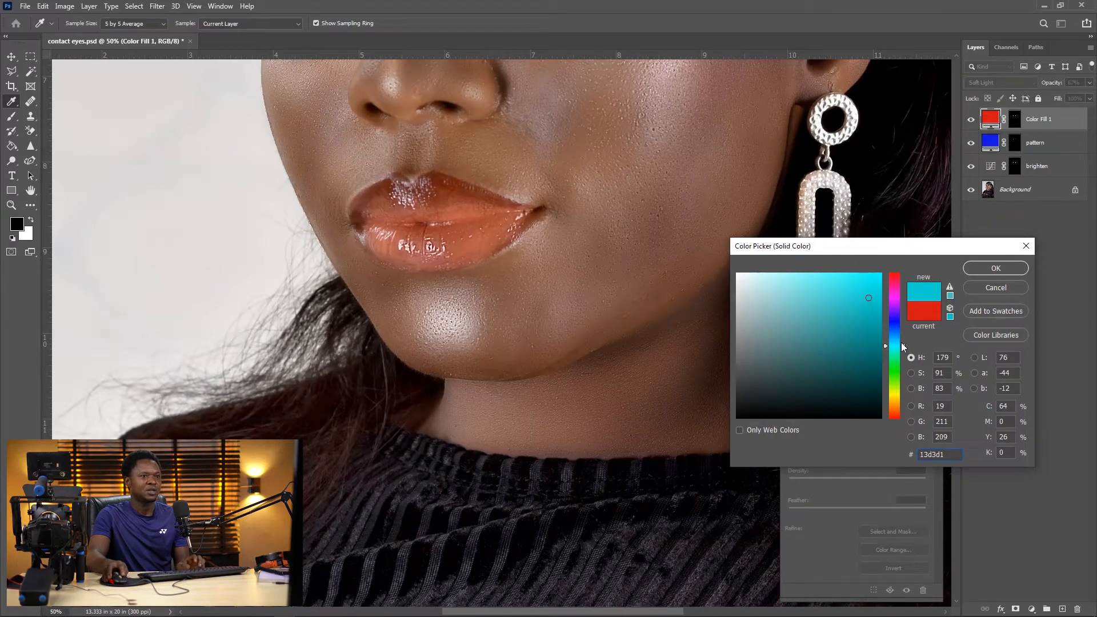
{"action": "left_click_drag", "start_coordinate": [640, 164], "coordinate": [595, 497]}
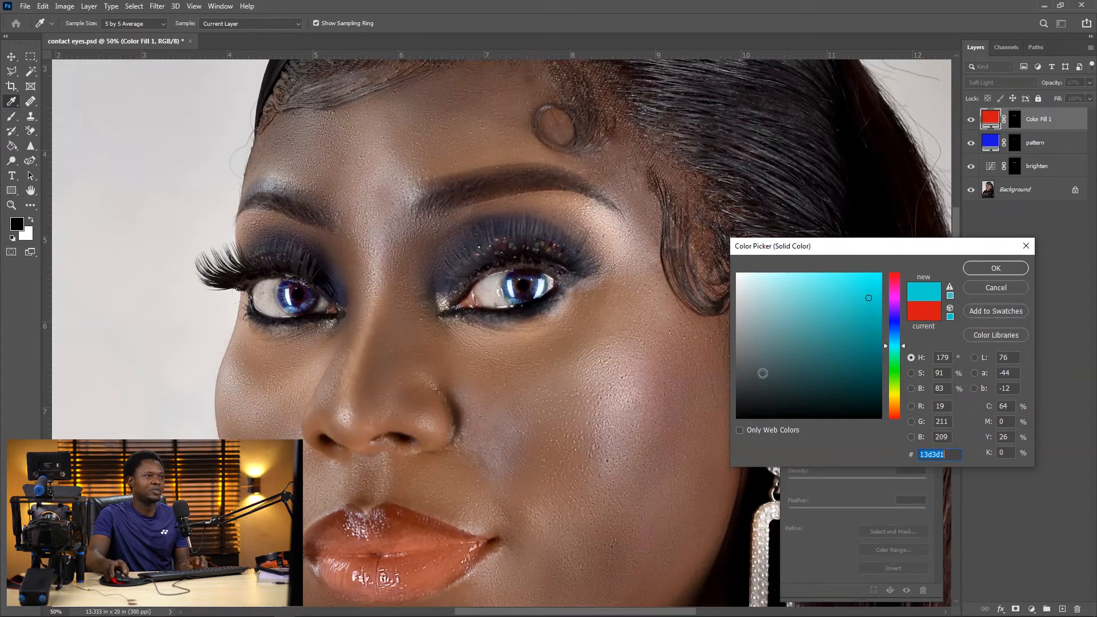
- Set the Color Fill 1 layer's colour to green 5bd313, checking the eyes in the whole portrait and in close-up
{"action": "left_click_drag", "start_coordinate": [903, 344], "coordinate": [901, 383]}
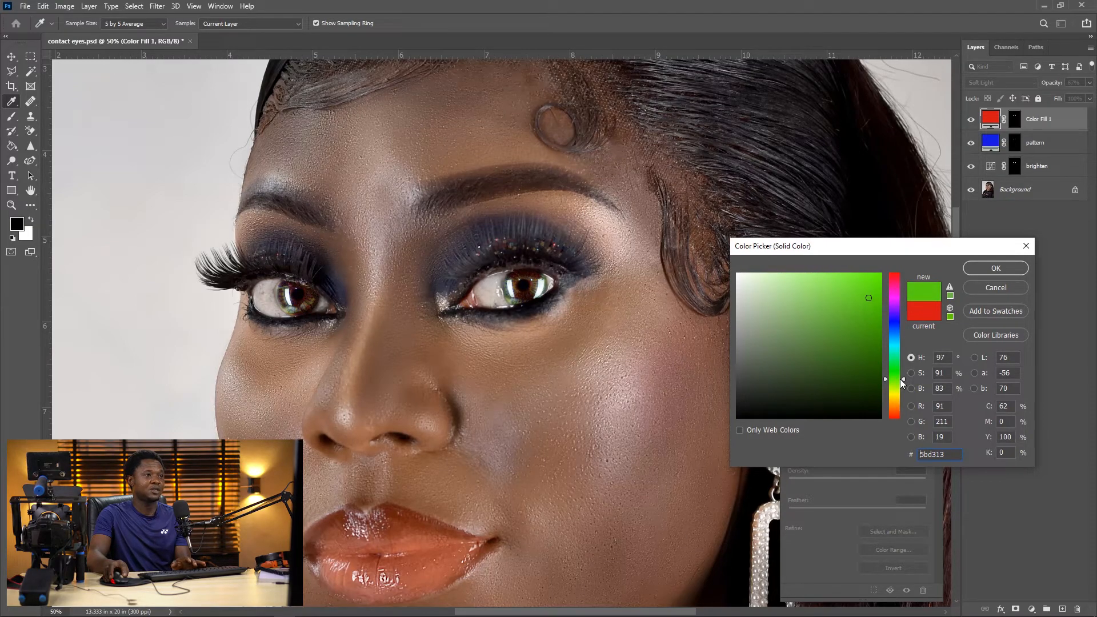
{"action": "key", "text": "ctrl+minus"}
{"action": "key", "text": "ctrl+minus"}
{"action": "key", "text": "ctrl+minus"}
{"action": "key", "text": "ctrl+minus"}
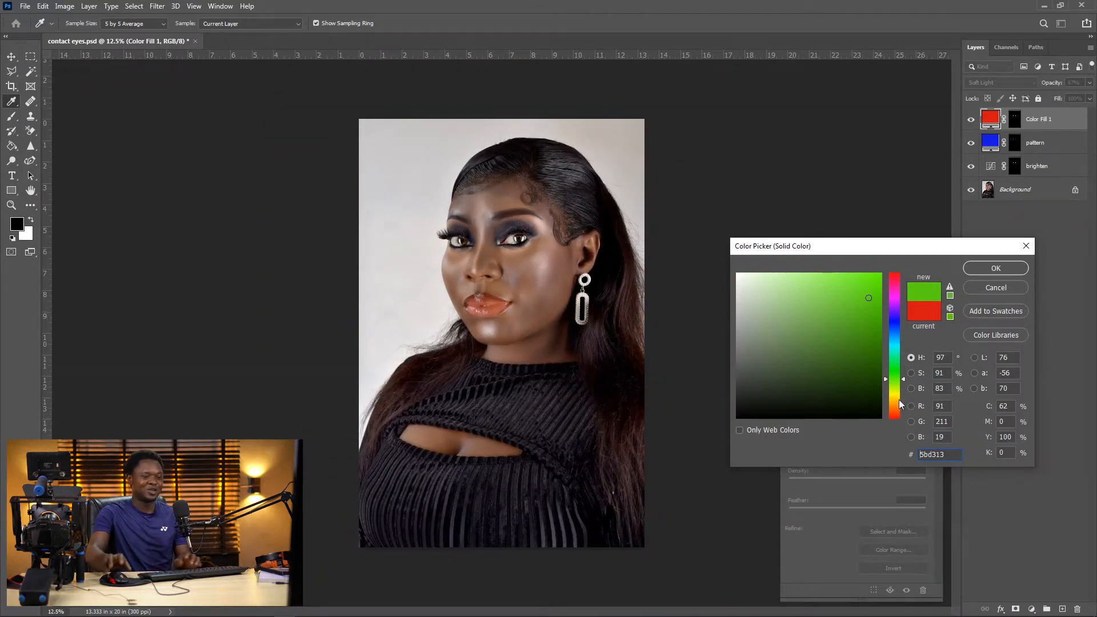
{"action": "key", "text": "ctrl+plus"}
{"action": "key", "text": "ctrl+plus"}
{"action": "key", "text": "ctrl+plus"}
{"action": "key", "text": "ctrl+plus"}
{"action": "left_click_drag", "start_coordinate": [632, 321], "coordinate": [569, 432]}
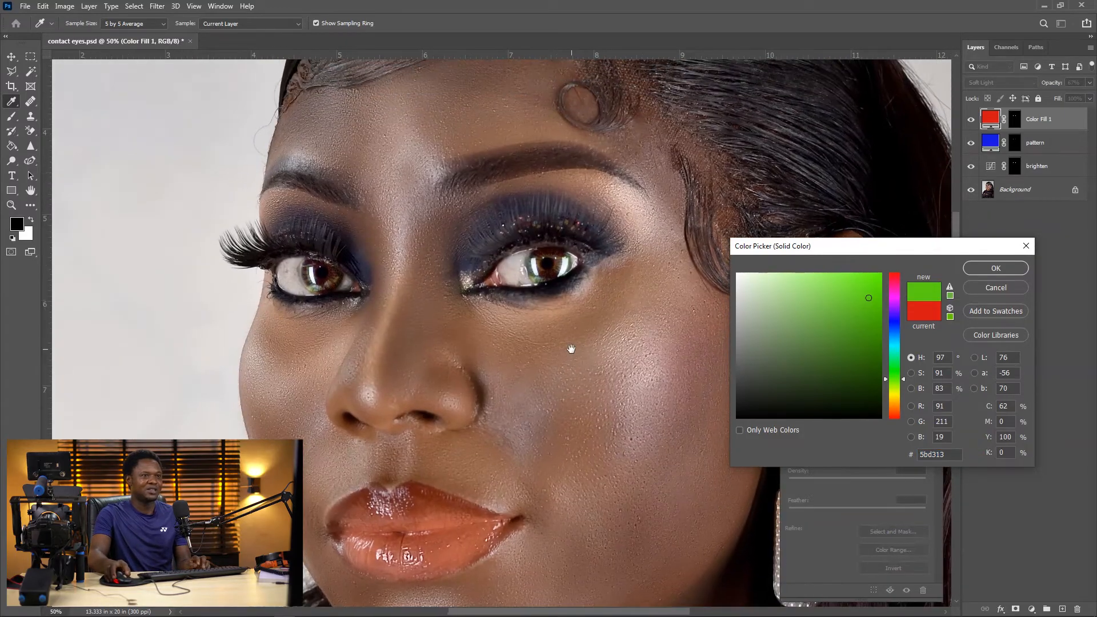
{"action": "left_click", "coordinate": [994, 269]}
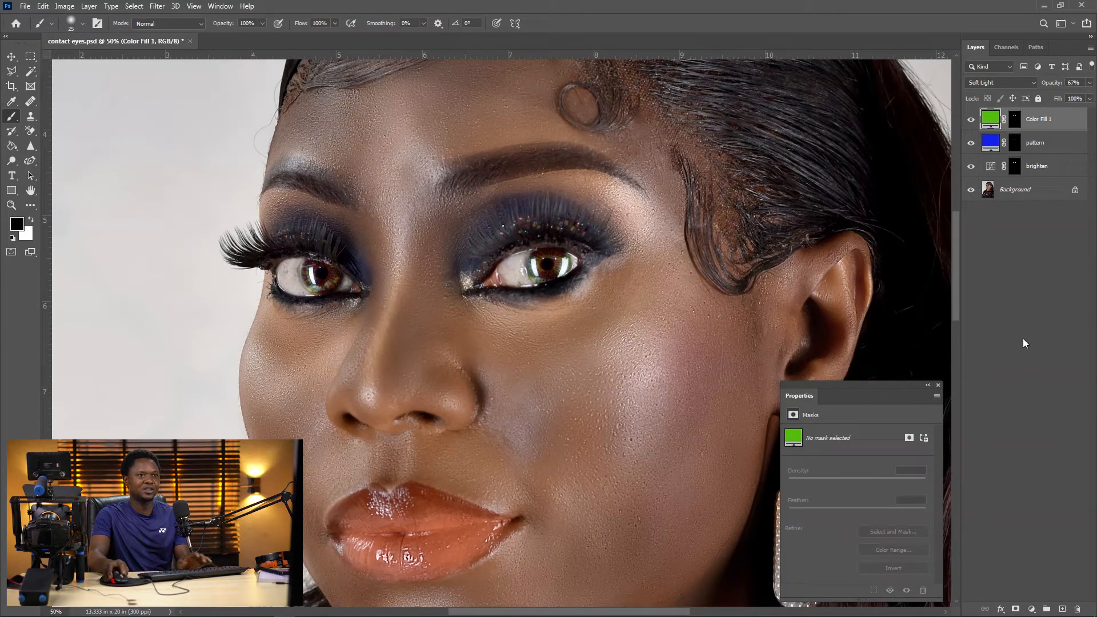
- Group the Color Fill 1, pattern and brighten layers
{"action": "left_click", "coordinate": [1032, 144], "text": "shift"}
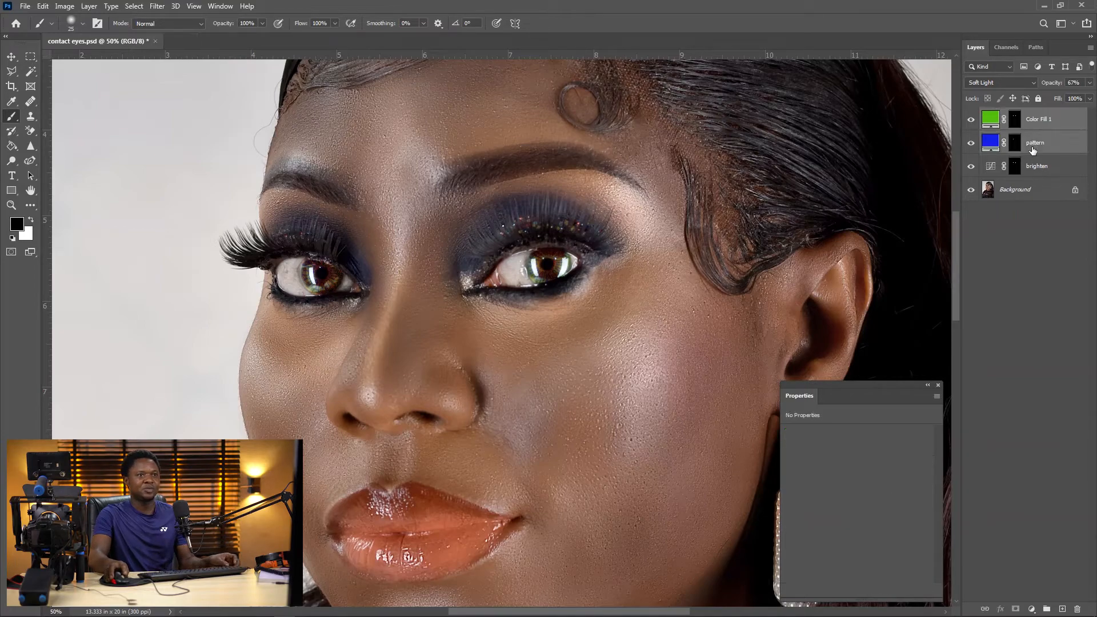
{"action": "left_click", "coordinate": [1033, 167], "text": "shift"}
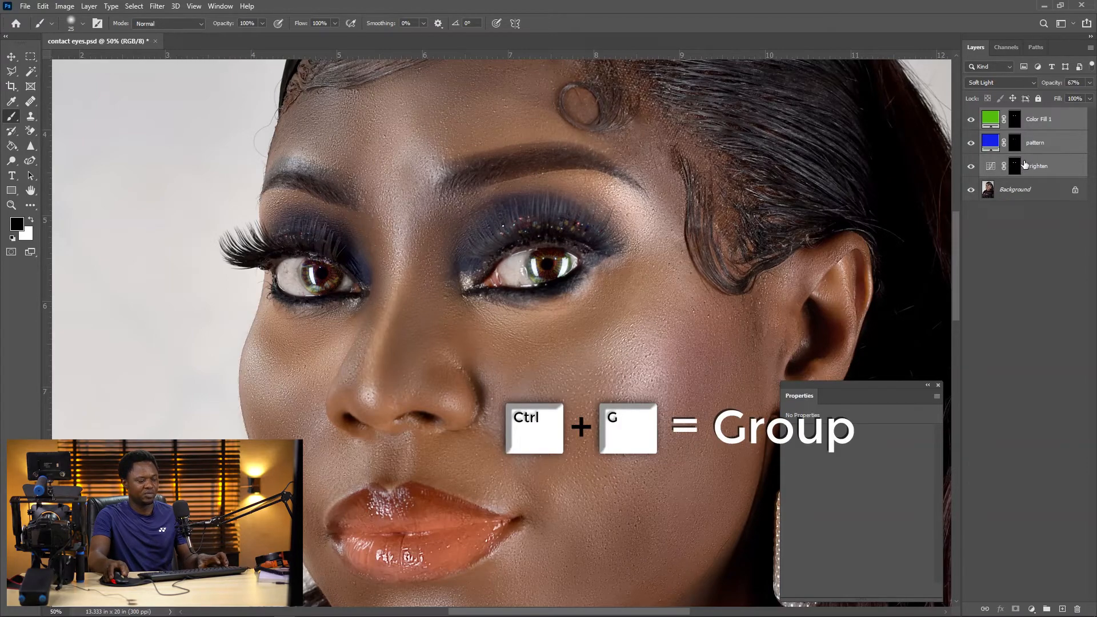
{"action": "key", "text": "ctrl+g"}
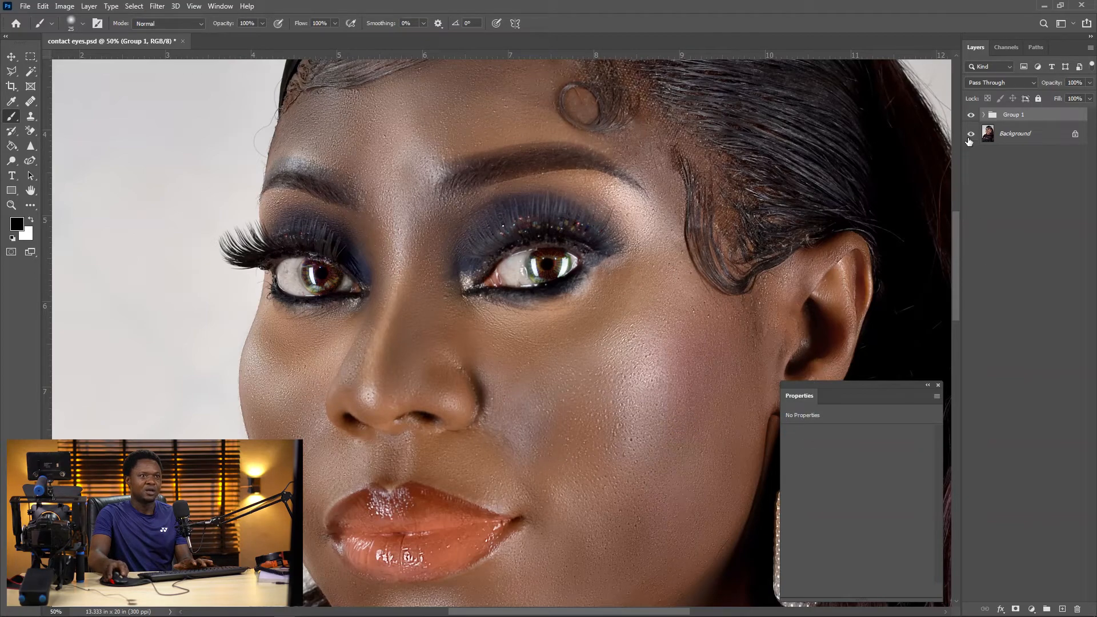
- Compare the eyes with and without the contact-lens effect by toggling the layer group's visibility, leaving the group shown
{"action": "left_click", "coordinate": [972, 117]}
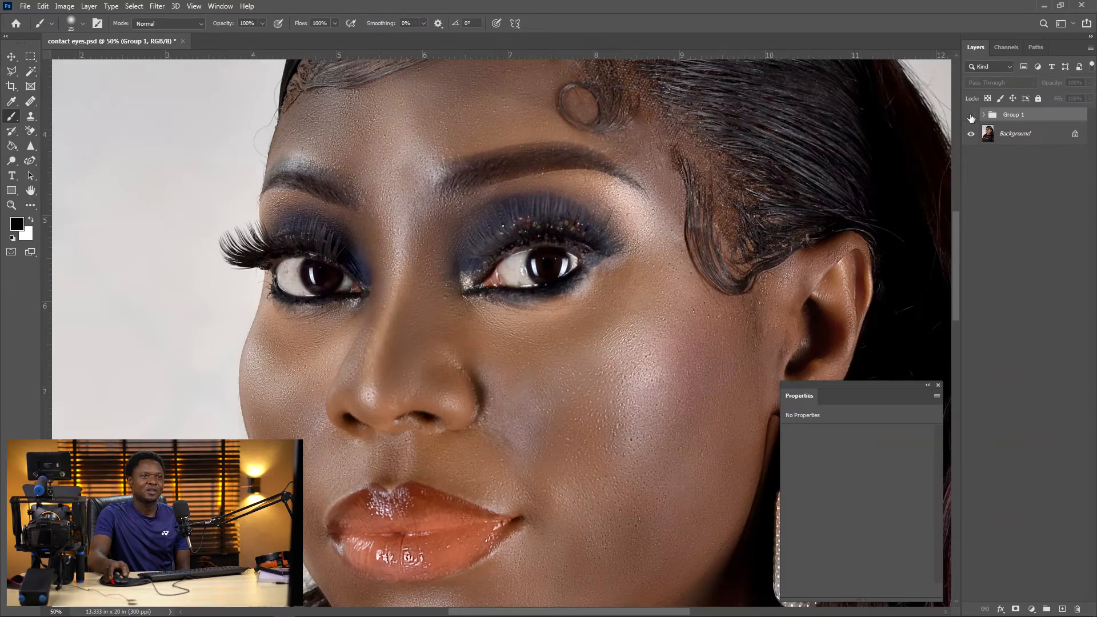
{"action": "left_click", "coordinate": [971, 117]}
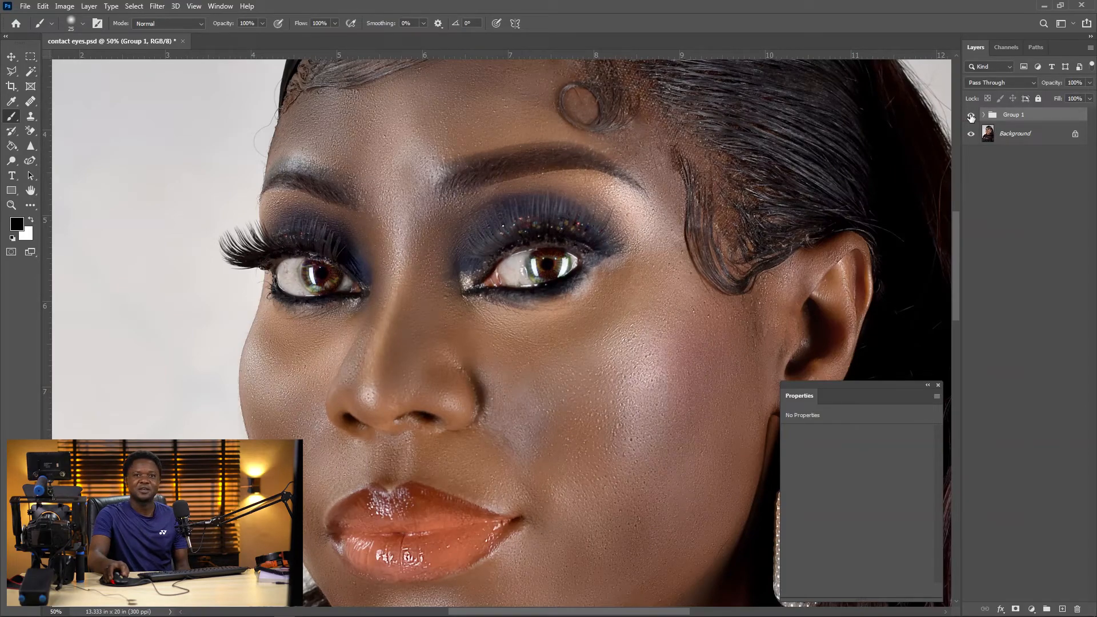
{"action": "left_click", "coordinate": [971, 117]}
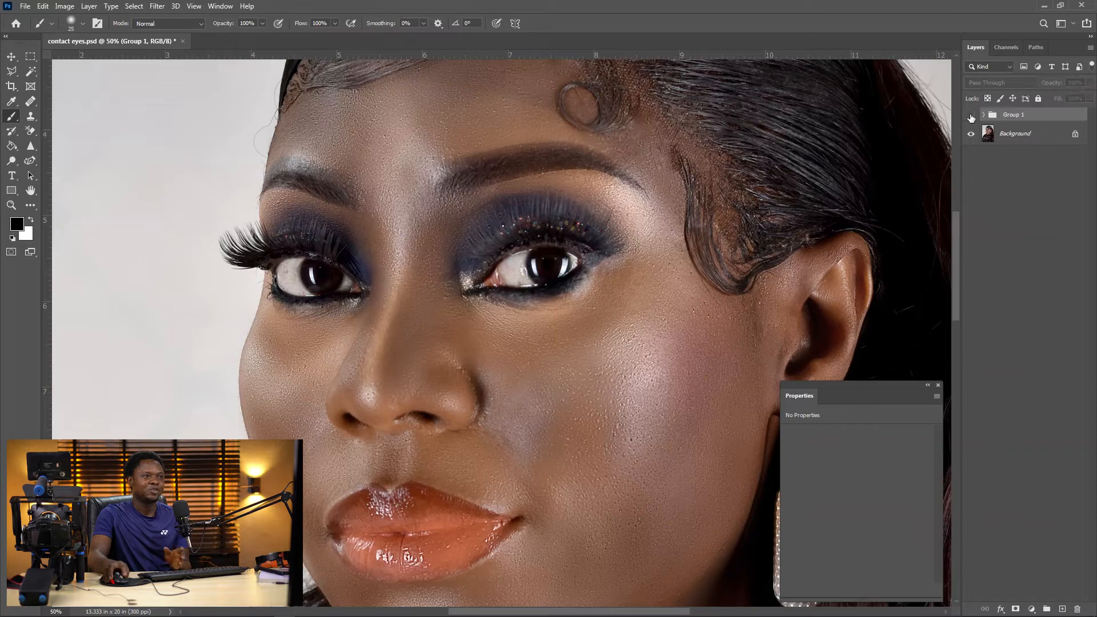
{"action": "left_click", "coordinate": [971, 117]}
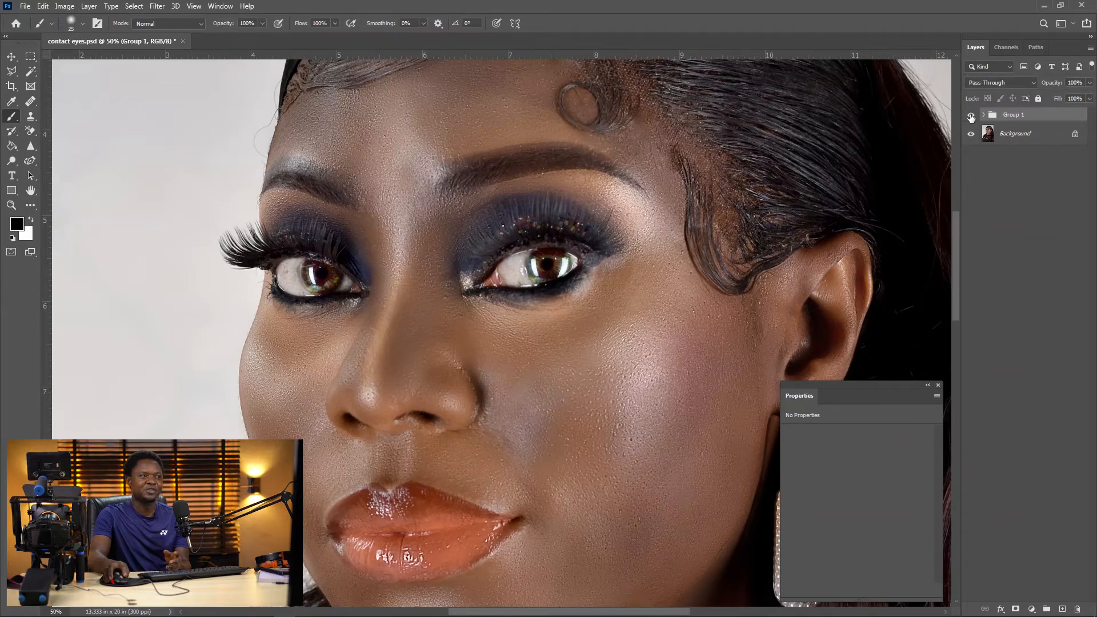
{"action": "left_click", "coordinate": [971, 117]}
{"action": "left_click", "coordinate": [971, 117]}
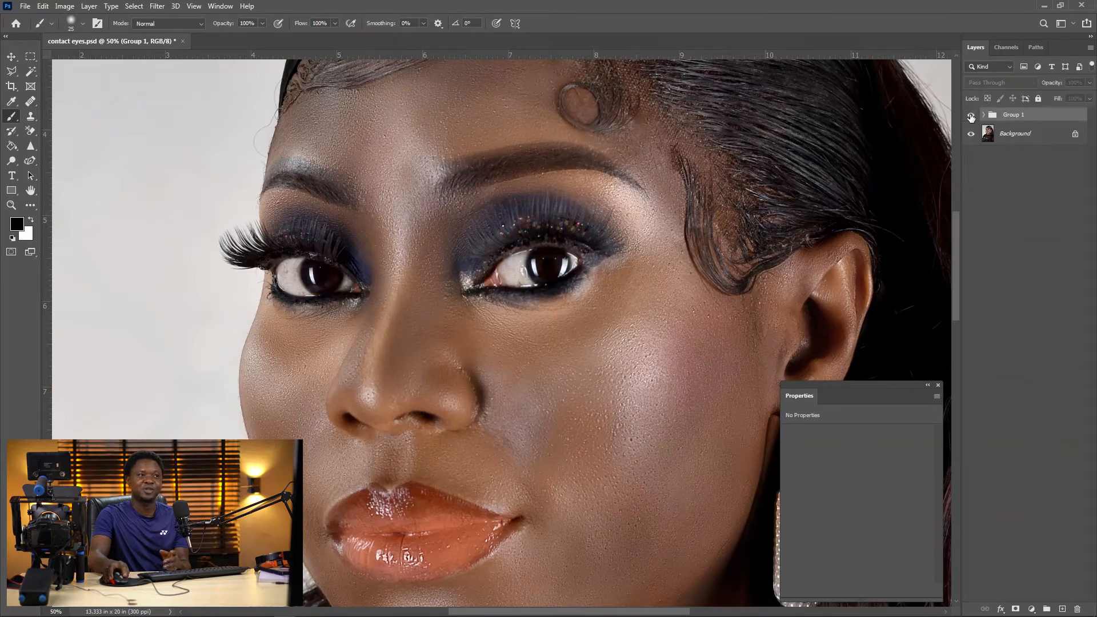
{"action": "left_click", "coordinate": [971, 117]}
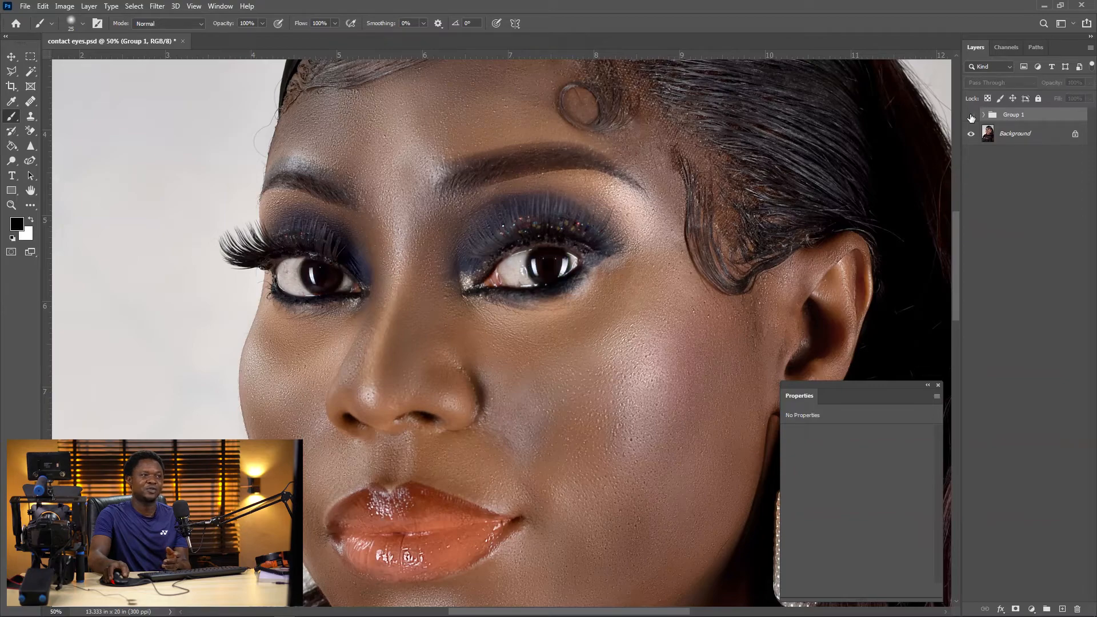
{"action": "left_click", "coordinate": [971, 117]}
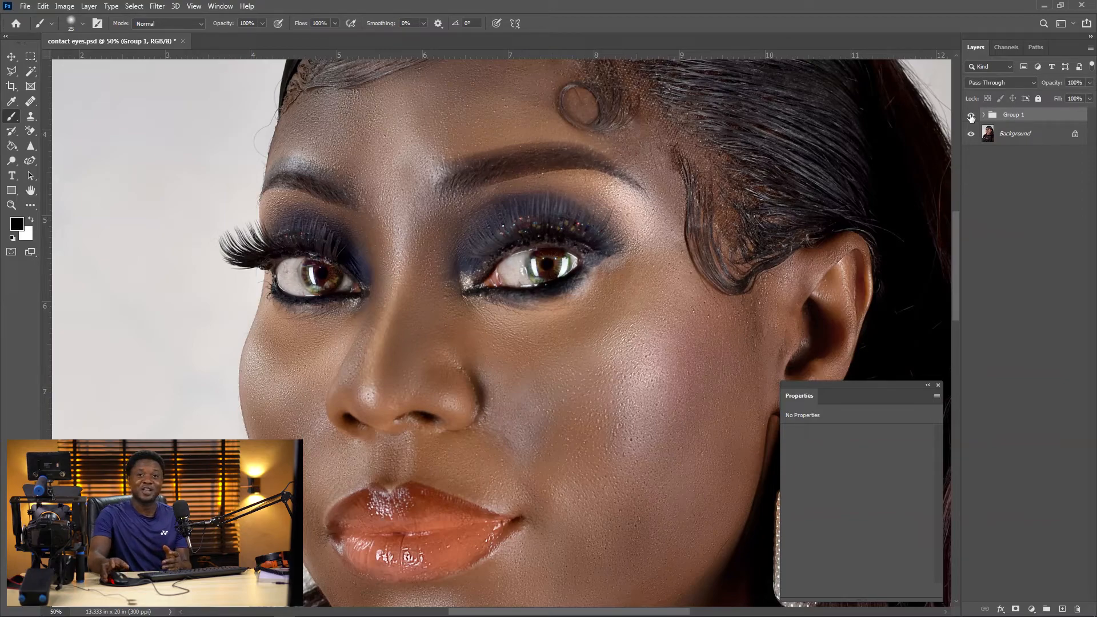